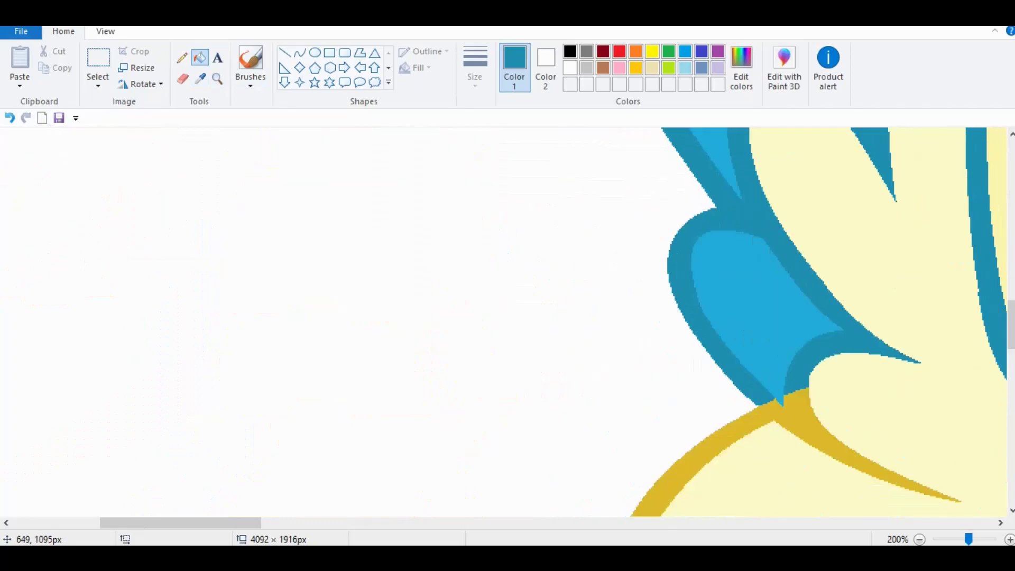
Sample the gold outline colour and draw a thin gold curve, about 15 × 26 px, across the dark blue outline between the two lower feathers.
left_click(200, 78)
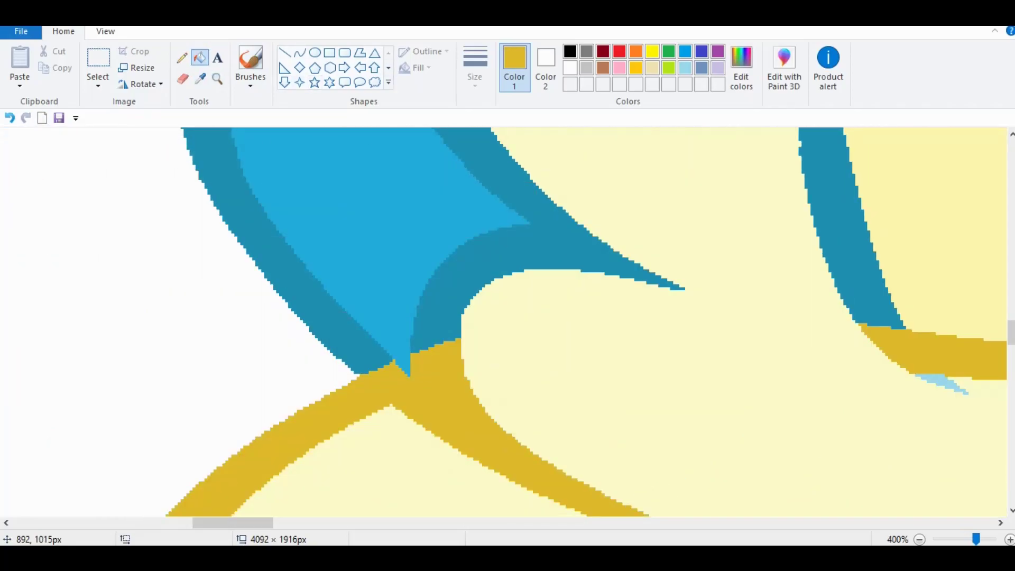
scroll(508, 321, "up", 4)
left_click(300, 52)
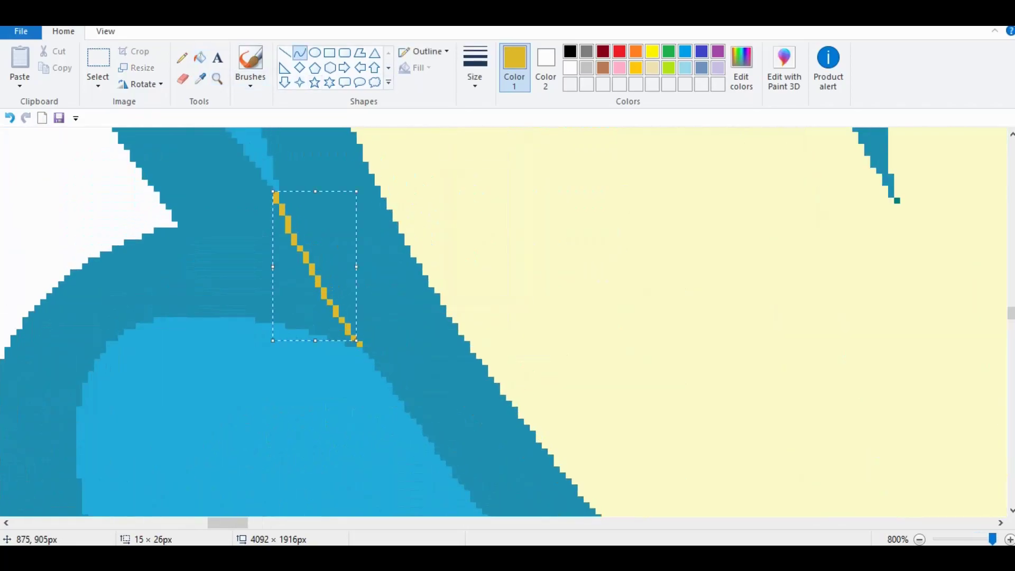
scroll(508, 322, "down", 3)
scroll(507, 322, "down", 4)
Draw a thin gold curve, about 16 × 37 px, across the dark blue outline above the small pale inner feather.
left_click(217, 78)
scroll(507, 322, "up", 4)
left_click(299, 53)
left_click_drag(246, 279, 326, 470)
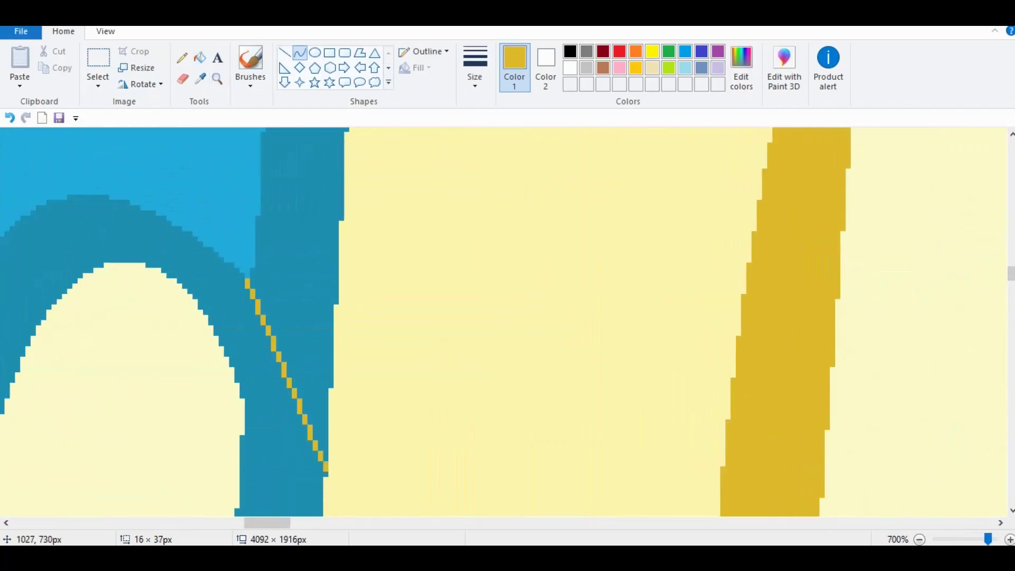
scroll(508, 322, "down", 4)
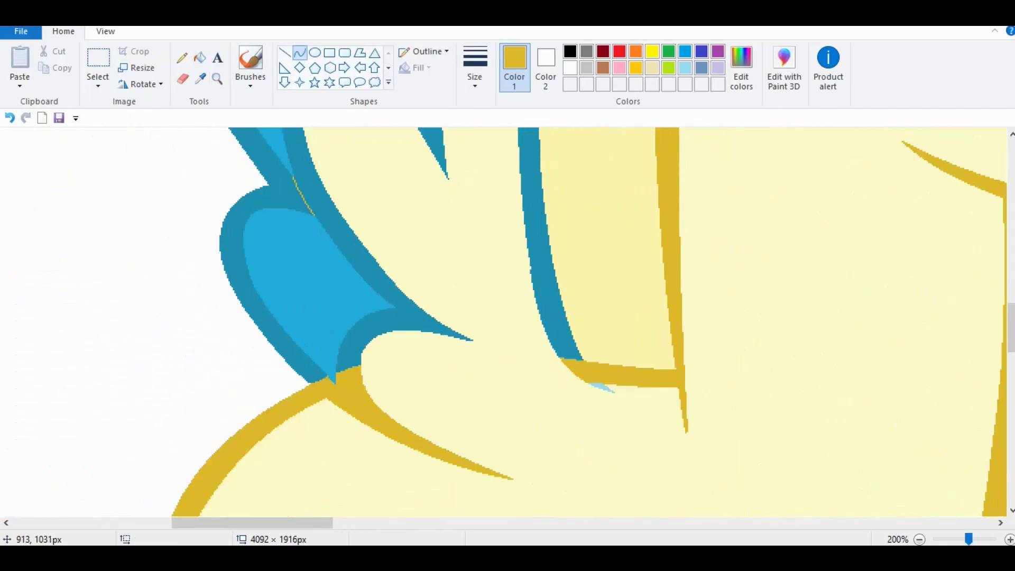
Sample the dark blue outline colour, draw two thin curves across the gold junction below the lowest blue feather, and fill the area between them.
left_click(216, 78)
scroll(374, 487, "up", 4)
left_click(284, 52)
left_click(200, 79)
left_click(158, 185)
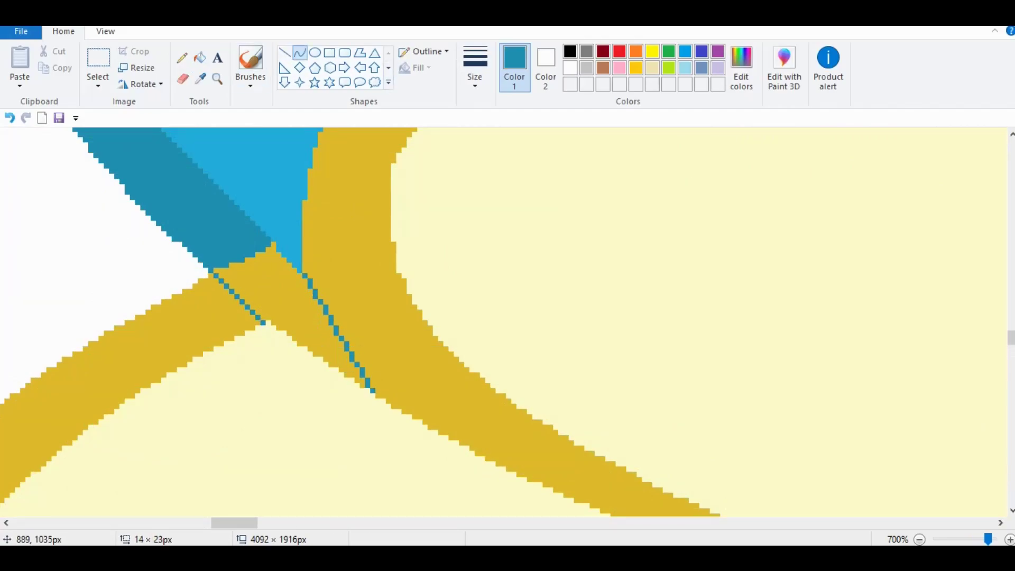
left_click(200, 57)
left_click(291, 317)
scroll(508, 322, "down", 5, "ctrl")
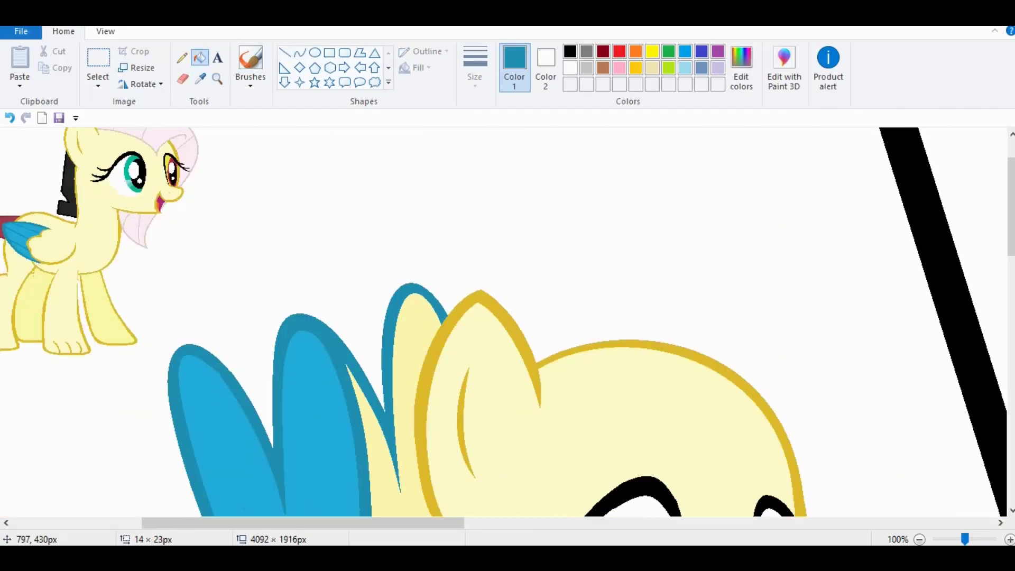
Draw a dark blue dividing curve in the raised wing, using the reference pony's wing as a guide.
scroll(508, 322, "down", 3)
left_click(217, 79)
left_click(617, 249)
left_click(616, 254)
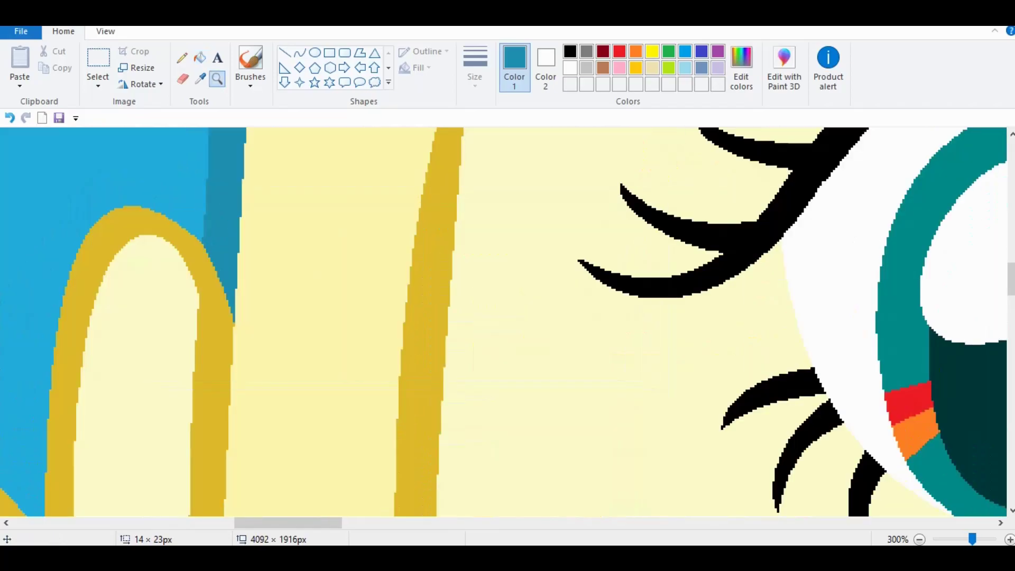
scroll(507, 322, "right", 5)
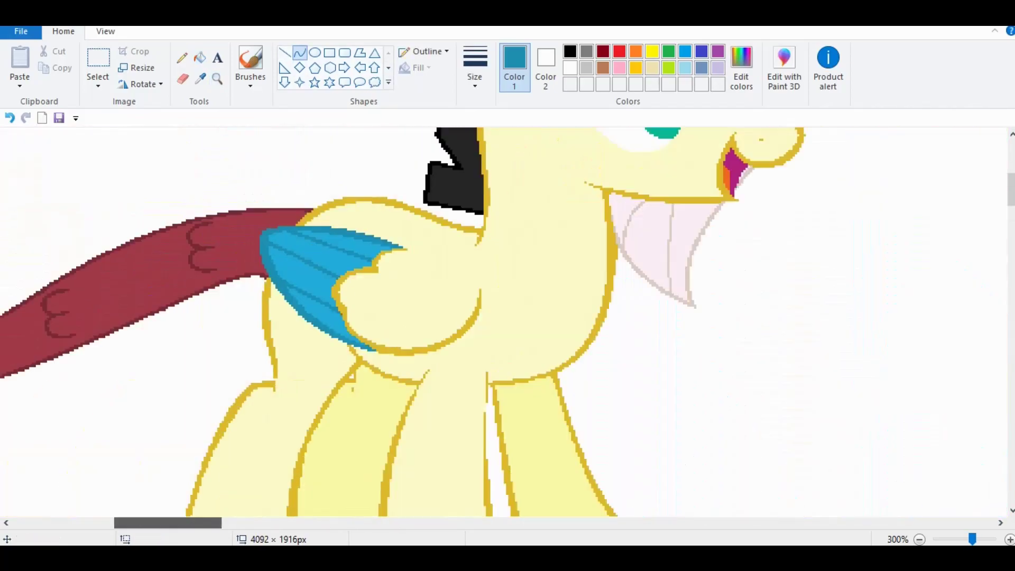
scroll(507, 322, "up", 3)
scroll(508, 322, "down", 2)
scroll(508, 322, "left", 3)
scroll(106, 460, "up", 1)
left_click_drag(312, 399, 227, 296)
left_click(199, 57)
scroll(200, 68, "up", 2)
Sample the wing's blue, mix a slightly darker custom shade, and fill the pale feathers at the back of the raised wing.
left_click(200, 79)
left_click(69, 238)
left_click(741, 69)
left_click(370, 382)
scroll(369, 382, "down", 4)
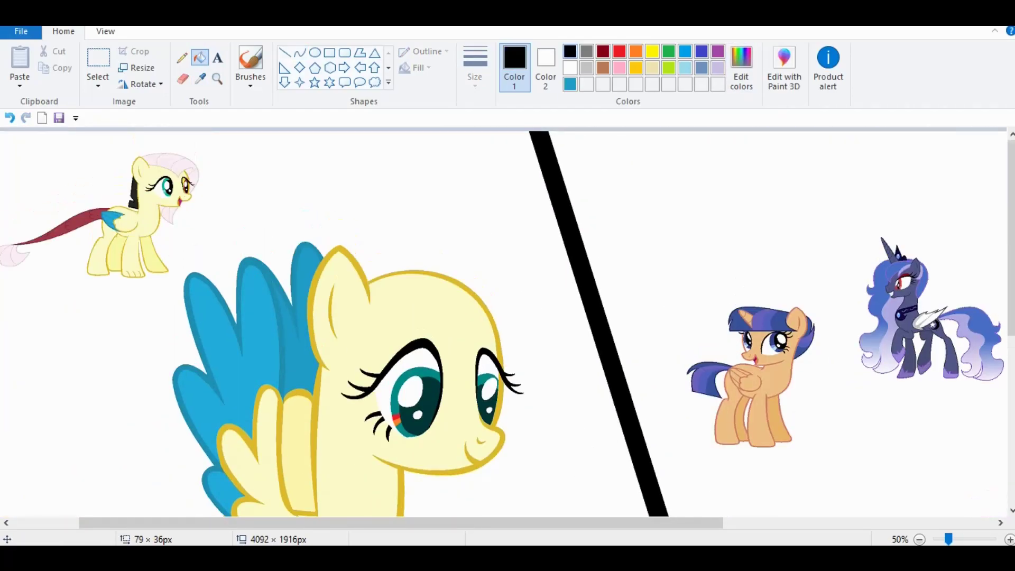
Recolour the large pony's near eye with a black pupil and a light teal iris highlight.
scroll(338, 436, "up", 2)
left_click(544, 464)
scroll(507, 317, "up", 3)
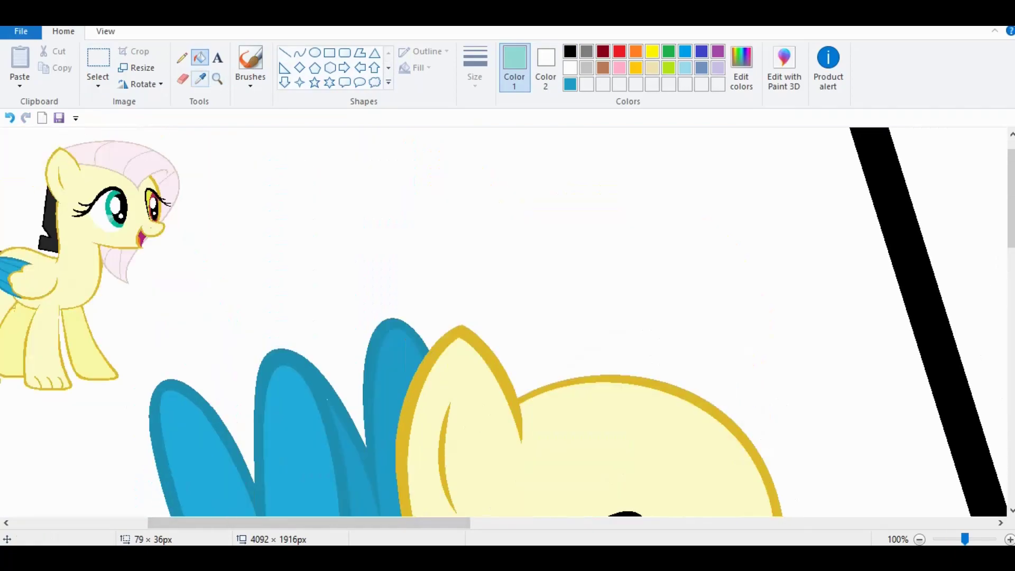
left_click(532, 480)
Recolour the large pony's far eye with crimson and yellow sampled from the reference pony's eye.
scroll(532, 480, "down", 2)
scroll(507, 317, "up", 2)
left_click(200, 79)
scroll(507, 317, "down", 4)
left_click(745, 217)
scroll(507, 317, "down", 2)
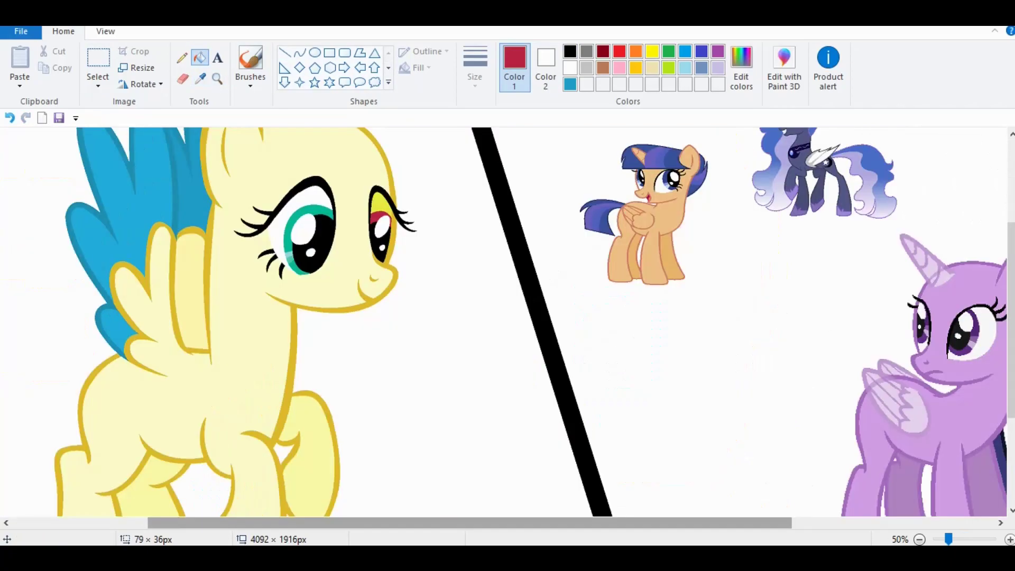
scroll(508, 317, "left", 3)
scroll(507, 317, "down", 5)
left_click(217, 79)
left_click(423, 178)
left_click(284, 52)
left_click(619, 51)
left_click_drag(480, 221, 477, 363)
key("ctrl+plus")
key("ctrl+plus")
left_click_drag(479, 221, 483, 219)
left_click(9, 117)
key("ctrl+minus")
key("ctrl+minus")
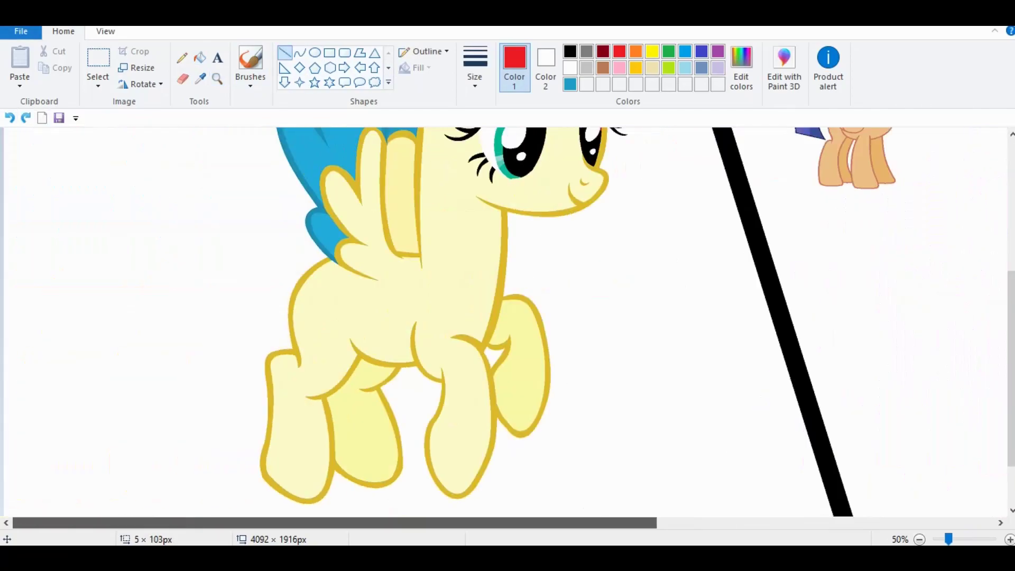
Select the reference pony's tail and move the cutout down below the large pony's tail area.
scroll(508, 317, "up", 3)
left_click(97, 58)
left_click_drag(67, 133, 198, 219)
left_click_drag(133, 184, 159, 483)
Draw the tail's upper edge as a thick red S-curve running from the large pony's rump to the tail tip.
left_click(300, 52)
mouse_move(322, 228)
left_mouse_down()
mouse_move(164, 195)
mouse_move(111, 267)
left_mouse_up()
left_click_drag(264, 227, 280, 203)
left_click_drag(175, 259, 192, 272)
Draw the tail's lower edge as a second red S-curve meeting the upper one at the tip, replacing an undone first attempt.
mouse_move(306, 257)
left_mouse_down()
mouse_move(111, 271)
mouse_move(175, 299)
left_mouse_up()
key("ctrl+z")
left_click_drag(300, 250, 112, 268)
left_click_drag(190, 260, 180, 325)
left_click(132, 271)
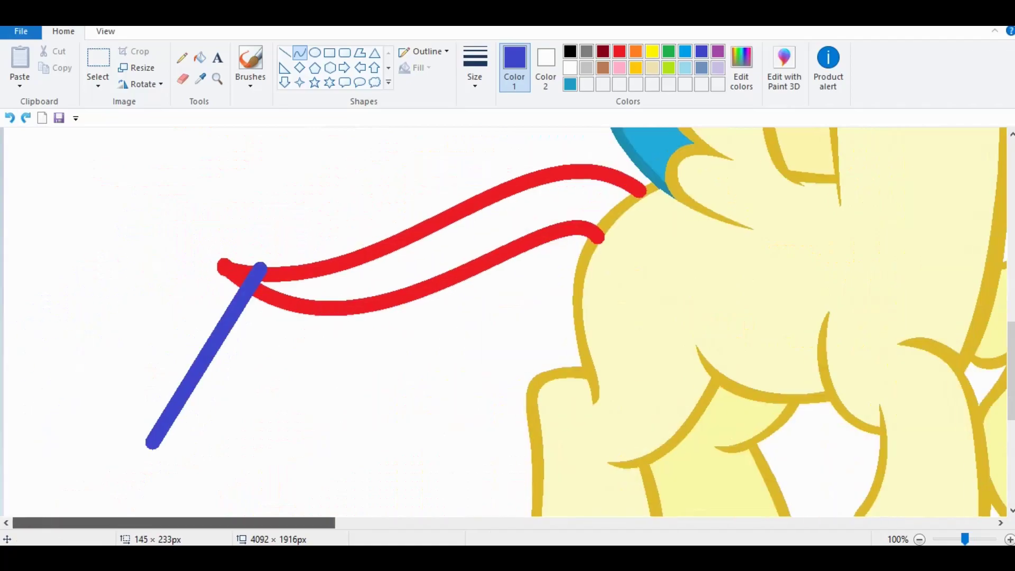
Draw the outline of a crescent-shaped tuft at the tail tip with three thick indigo curves.
left_click_drag(206, 354, 11, 206)
left_click_drag(264, 238, 344, 206)
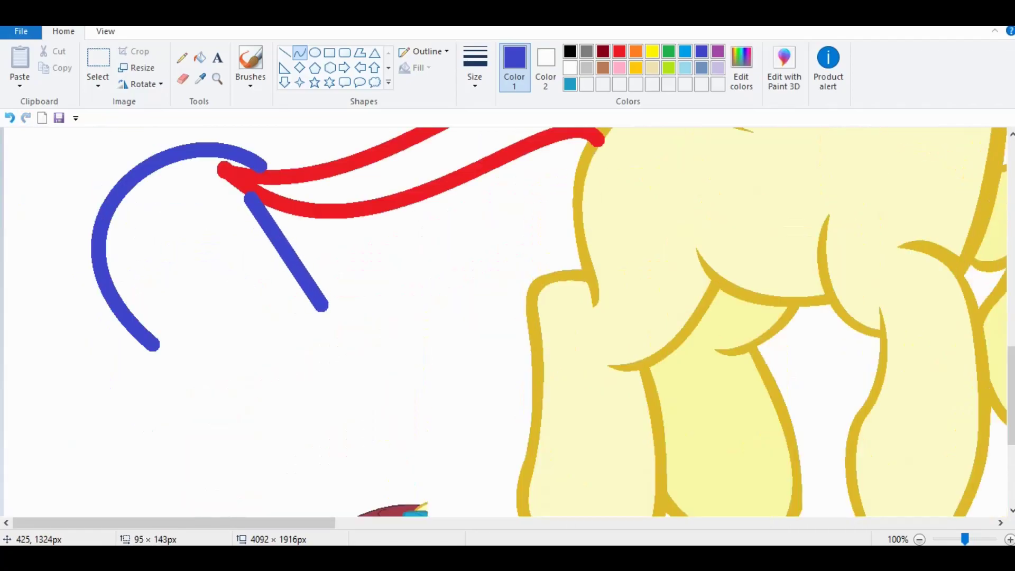
left_click_drag(285, 249, 222, 253)
left_click_drag(325, 306, 120, 297)
left_click_drag(229, 302, 185, 372)
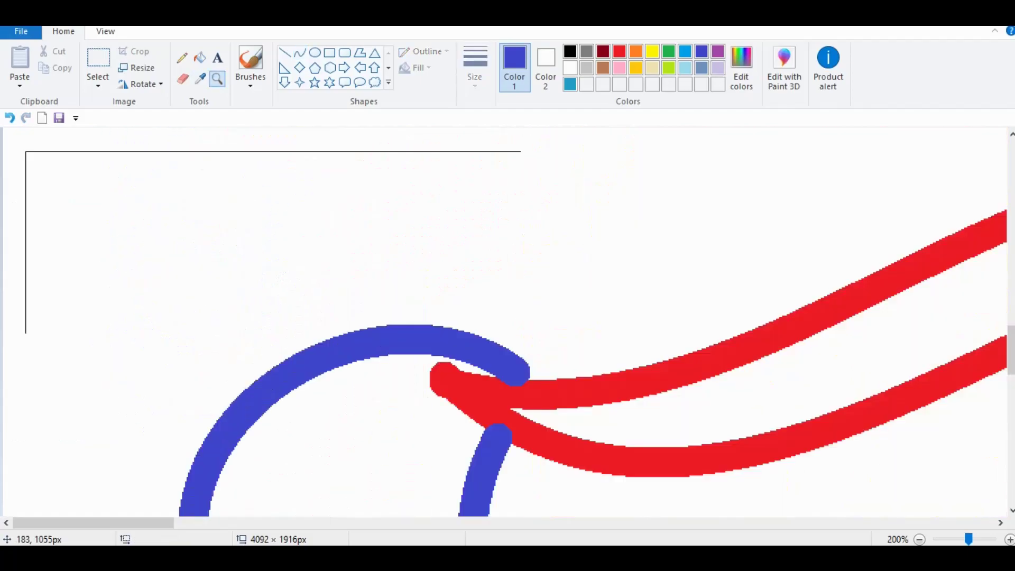
Trim the rounded end of the red tail to a sharp point with thin white curves and white fill.
left_click(465, 370)
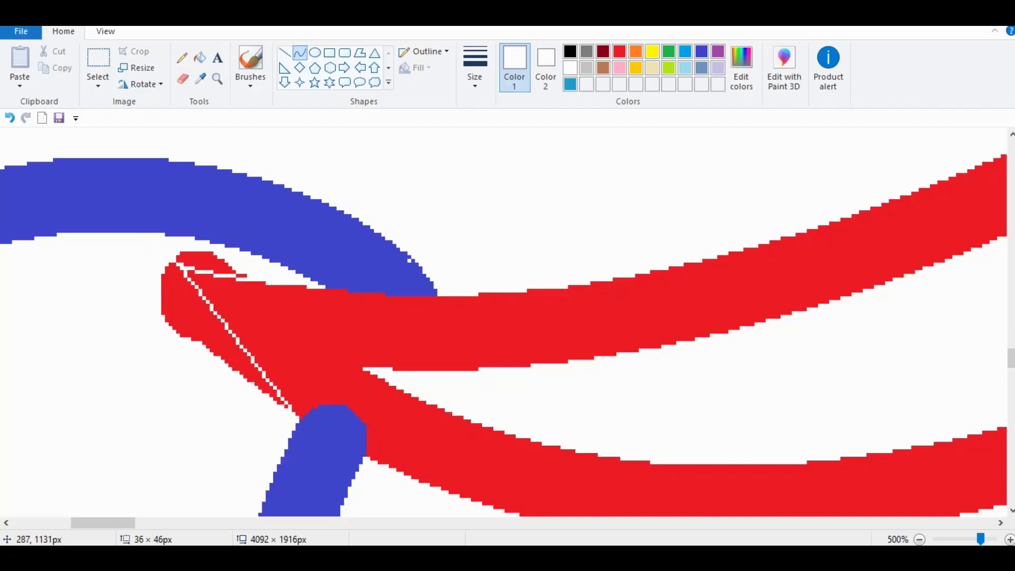
left_click(200, 57)
left_click(175, 307)
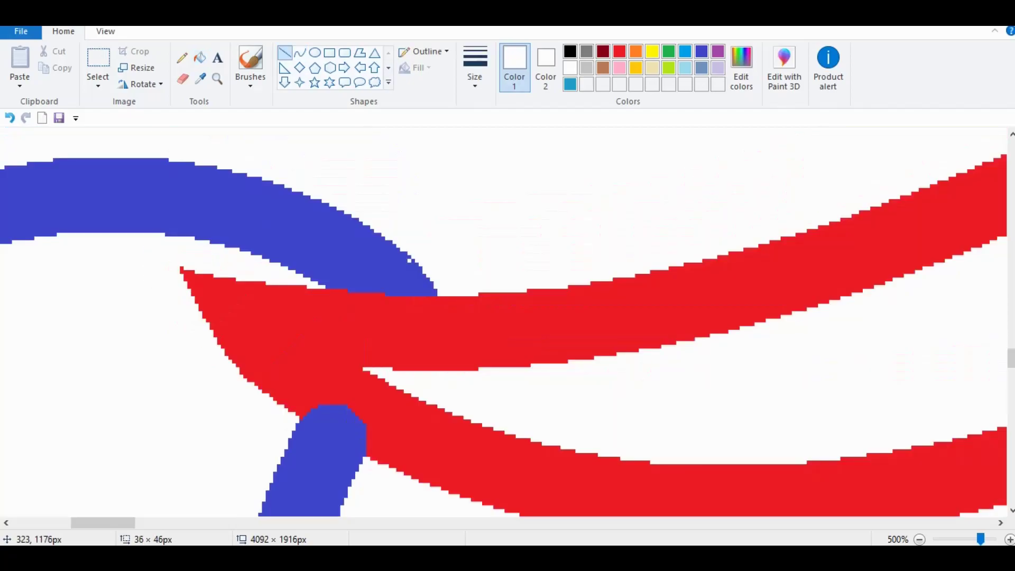
Draw two indigo strand curves inside the tail tuft, fanning from the tail tip to the tuft's lower edge.
left_click(300, 52)
left_click(701, 52)
scroll(507, 322, "down", 5)
scroll(507, 322, "right", 3)
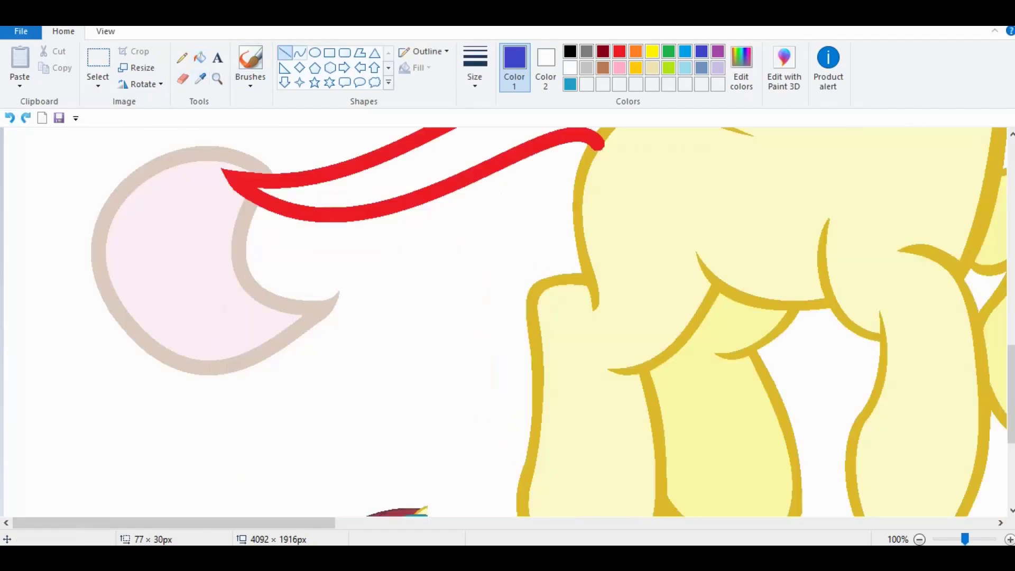
left_click(300, 52)
left_click_drag(224, 174, 147, 341)
left_click_drag(175, 222, 143, 227)
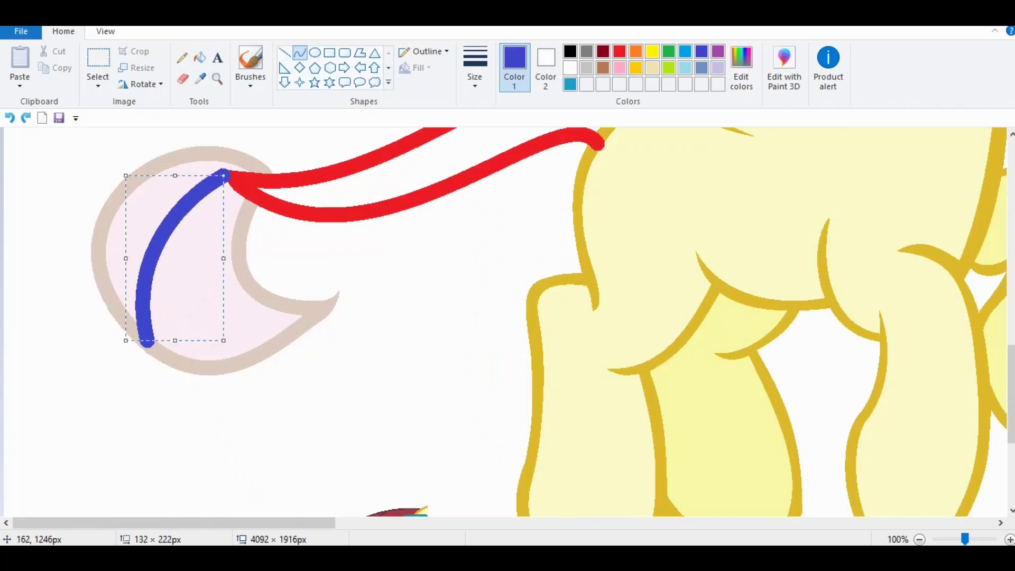
left_click_drag(227, 175, 233, 362)
left_click_drag(232, 269, 185, 272)
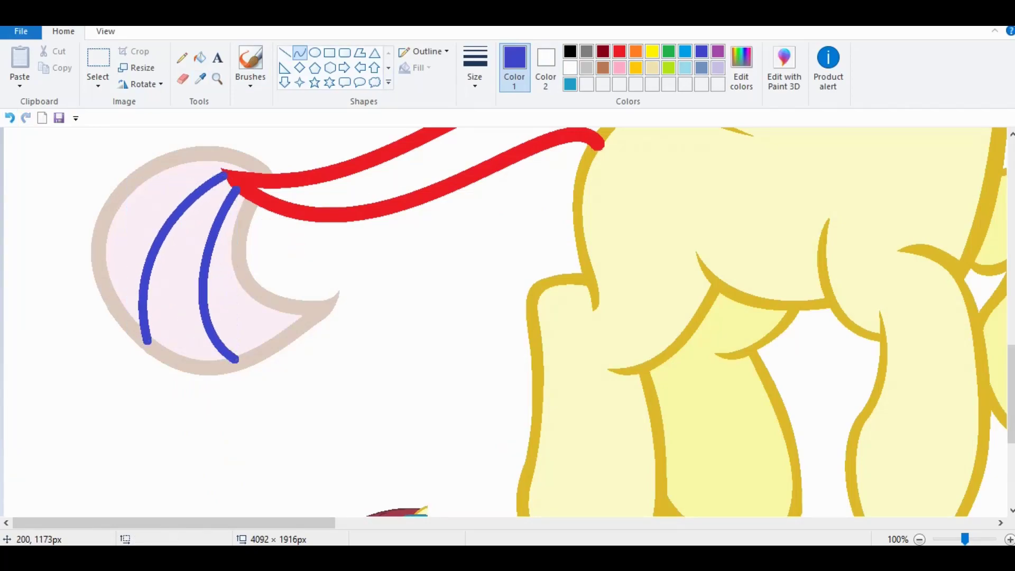
Recolour the two strand lines with the tuft's tan outline colour and touch up the red tail tip where they start.
left_click(200, 78)
left_click(106, 254)
left_click(216, 79)
left_click(222, 180)
left_click(404, 414)
left_click(284, 52)
left_click(618, 52)
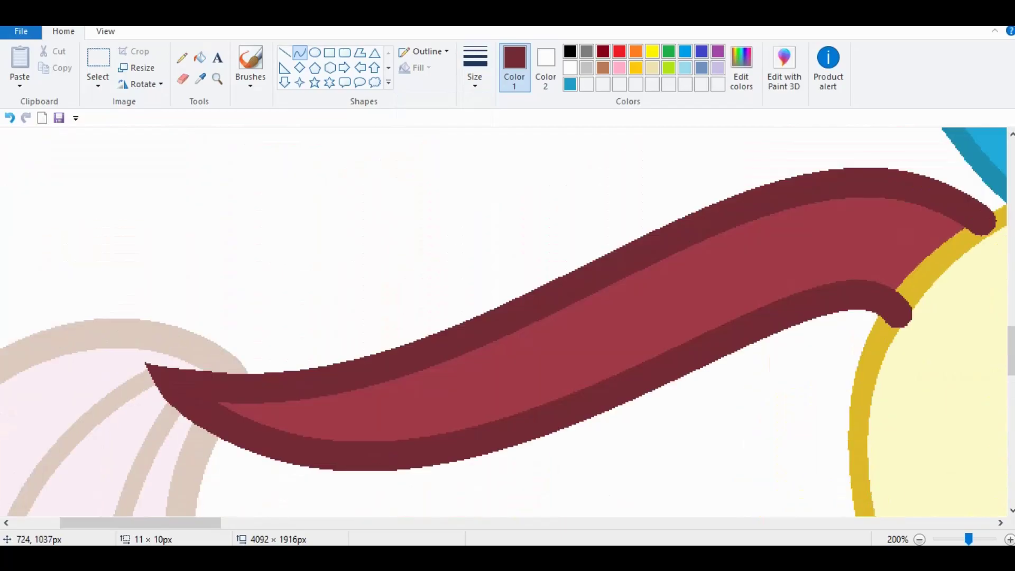
Bend a maroon curve into a C-shaped scale mark on the middle of the tail.
left_click_drag(585, 337, 534, 360)
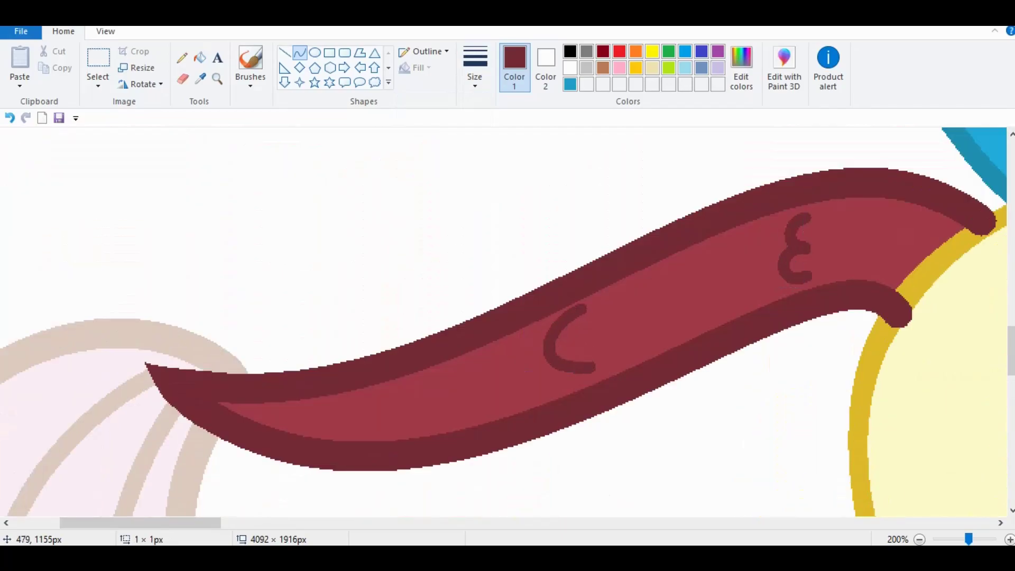
Sample the body's gold outline and trim the tail's rounded maroon ends where they overlap the rump with thin gold lines.
scroll(636, 226, "up", 4)
left_click(201, 78)
left_click(766, 296)
left_click(284, 52)
left_click_drag(797, 248, 873, 203)
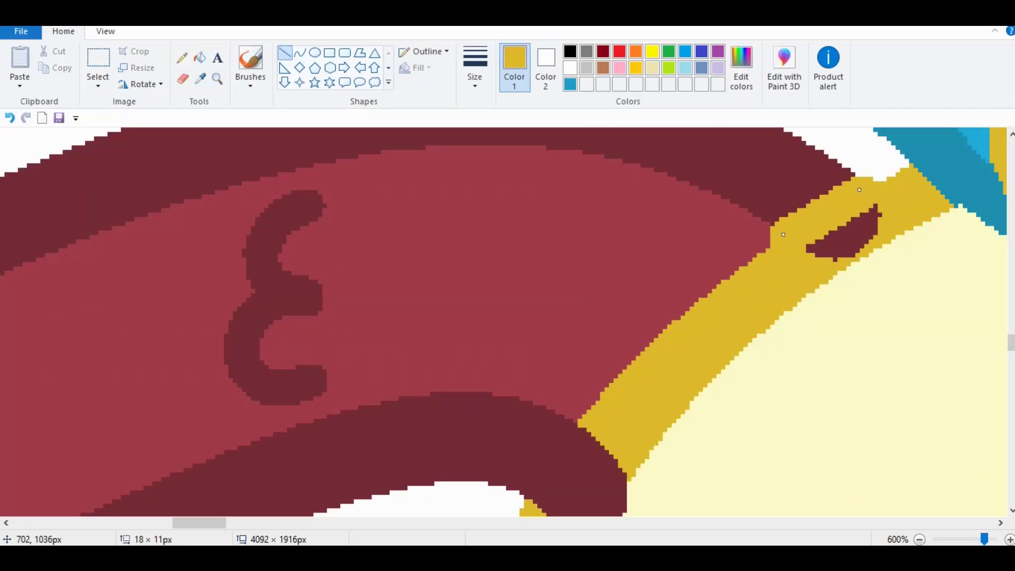
key("ctrl+z")
left_click_drag(577, 428, 552, 481)
scroll(504, 322, "down", 3)
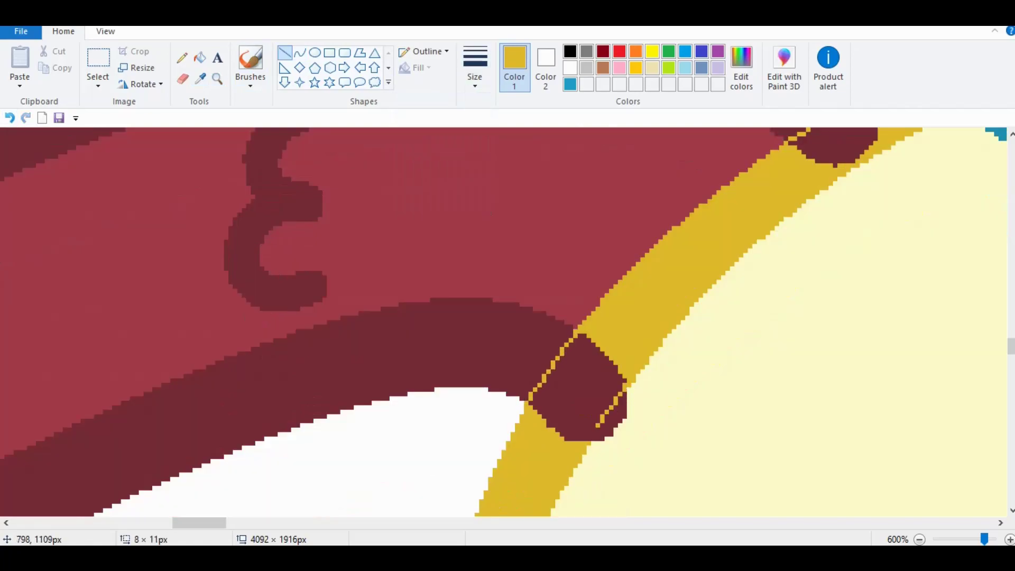
key("ctrl+z")
scroll(503, 322, "up", 3)
Taper the blunt ends of the maroon scale marks along the tail with thin curves and fills in the tail's red.
left_click(299, 52)
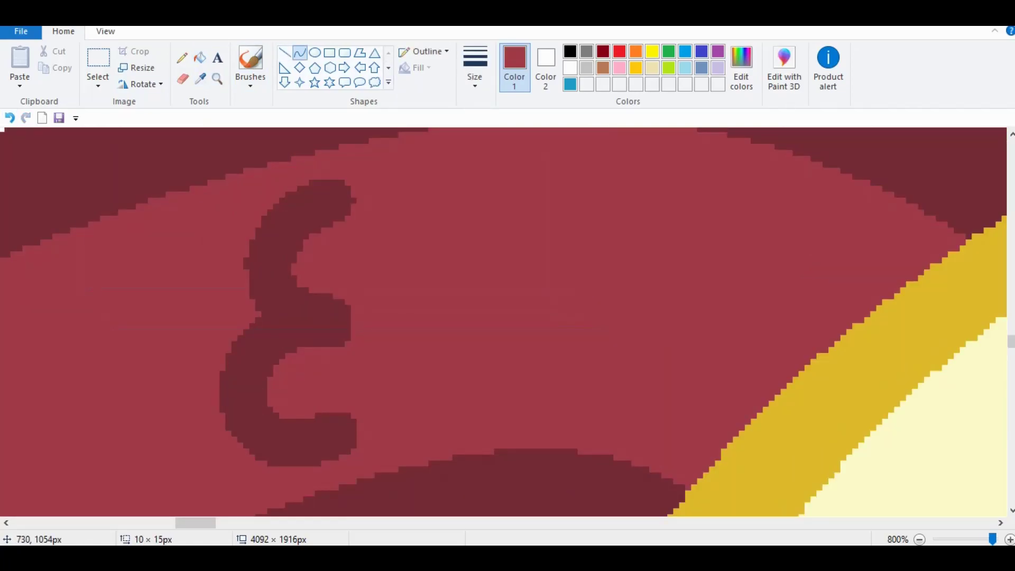
left_click(300, 53)
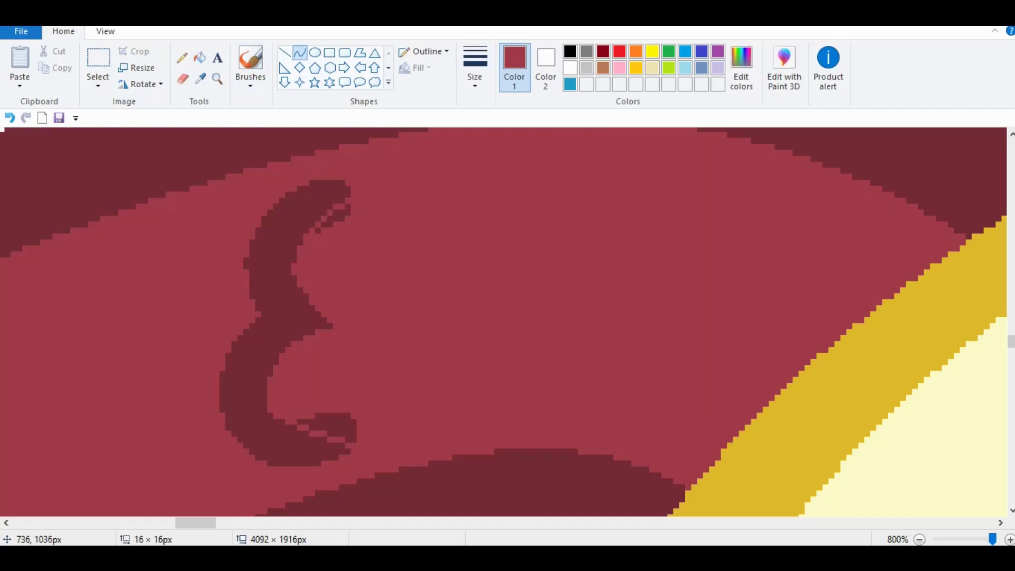
scroll(503, 322, "left", 10)
scroll(503, 322, "down", 5)
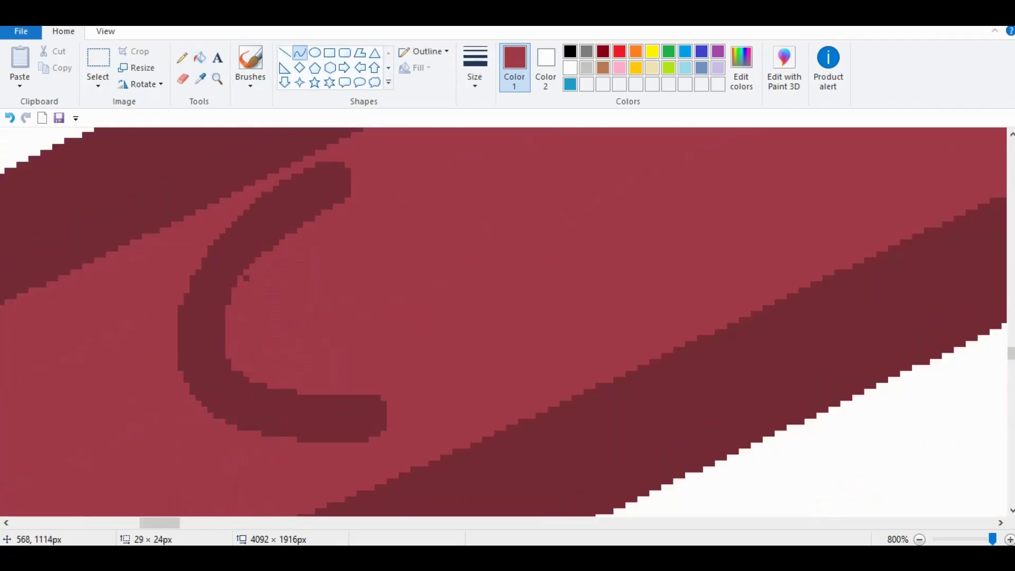
left_click(199, 57)
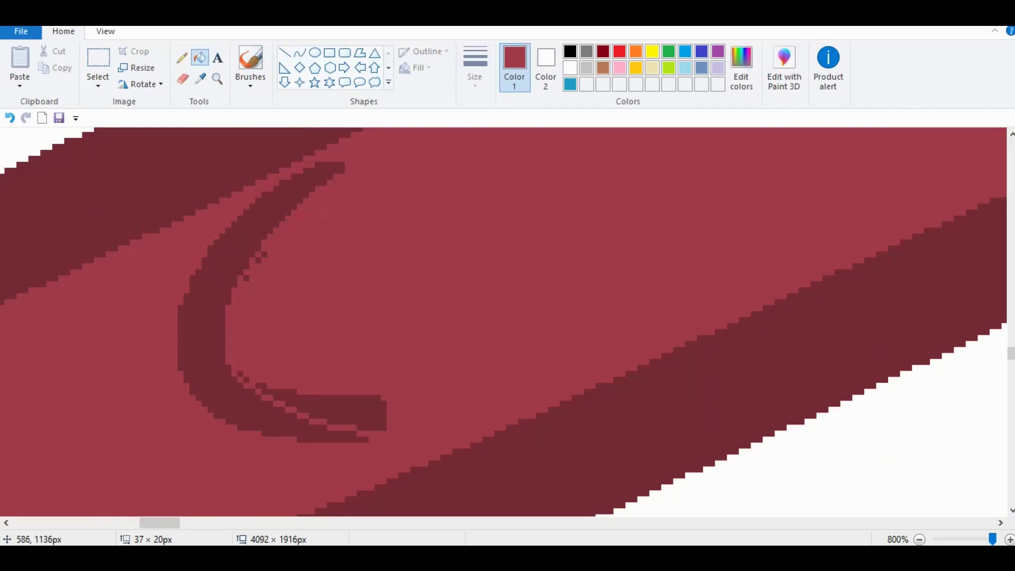
scroll(503, 321, "left", 5)
scroll(503, 322, "down", 2)
key("ctrl+z")
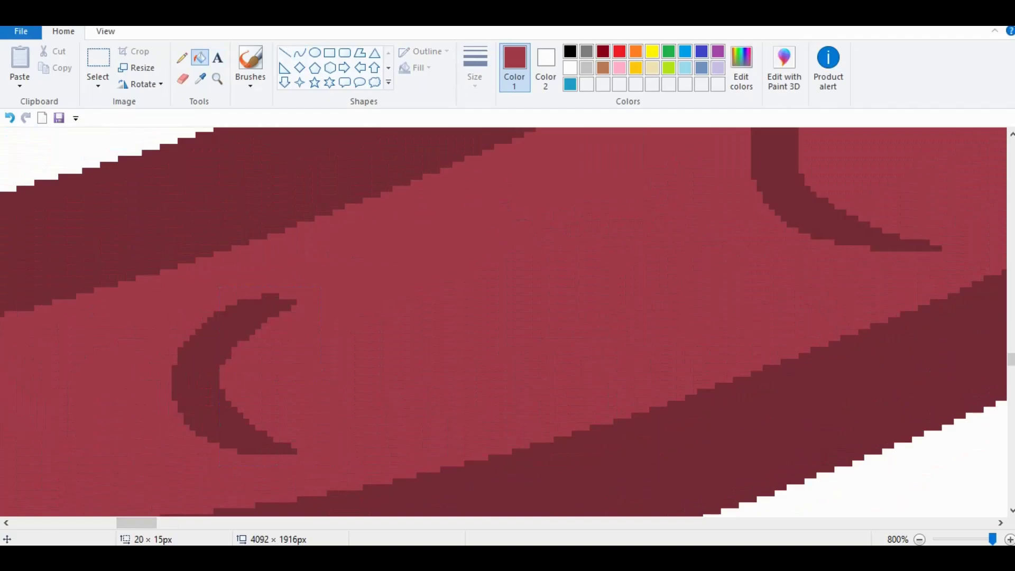
Move a cutout of the reference pony's front paws down beside the large pony's front leg.
scroll(503, 322, "down", 8)
scroll(503, 322, "down", 3)
left_click(98, 58)
scroll(503, 322, "up", 3)
left_click_drag(213, 224, 261, 250)
scroll(503, 322, "down", 5)
Undo the stray red line on the front leg, sample the gold outline colour, and draw a curved toe line across the paw.
left_click(216, 79)
left_click(580, 423)
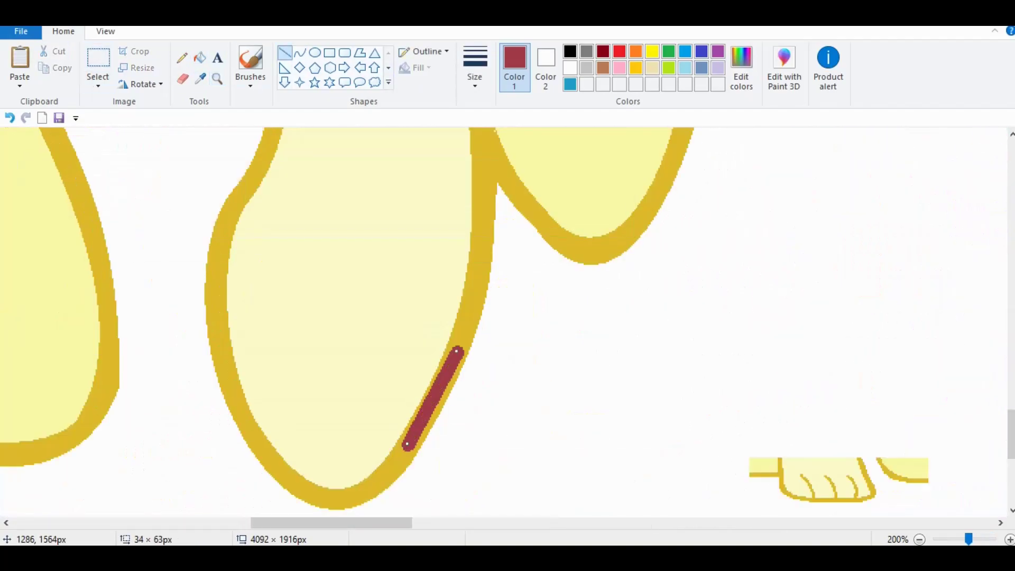
left_click(9, 118)
left_click(200, 79)
left_click(482, 254)
left_click(299, 52)
left_click_drag(244, 400, 322, 312)
left_click_drag(288, 365, 339, 391)
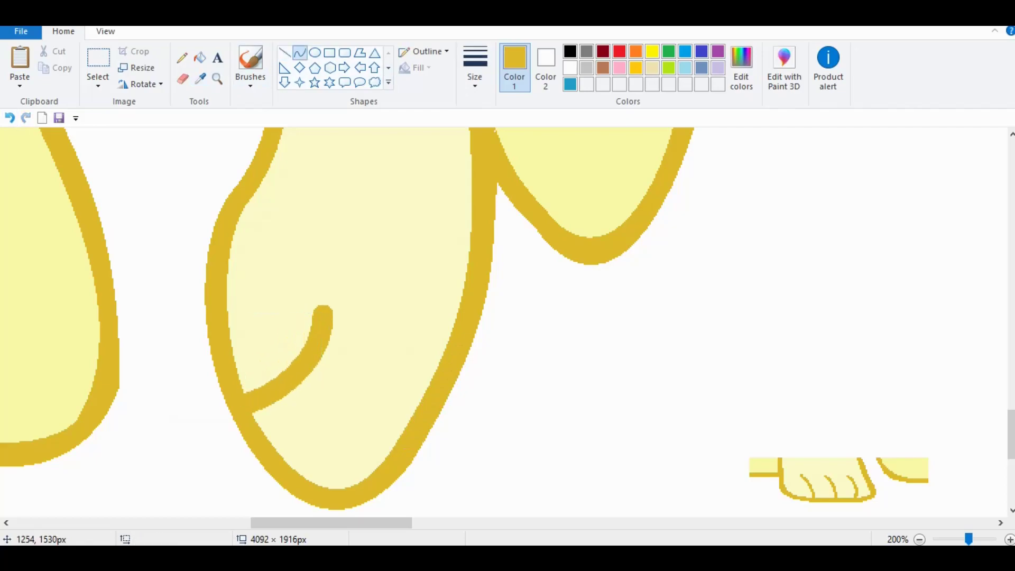
Draw further curved gold toe lines on the large pony's paws.
left_click_drag(279, 241, 229, 311)
left_click_drag(254, 278, 286, 264)
left_click_drag(254, 317, 246, 296)
left_click_drag(288, 466, 376, 373)
mouse_move(333, 421)
left_mouse_down()
mouse_move(370, 412)
mouse_move(342, 444)
left_mouse_up()
left_click(510, 404)
Set up the Line tool with black sampled from the reference pony's mane.
key("ctrl+Page_Down")
scroll(507, 322, "right", 5)
scroll(508, 322, "up", 3)
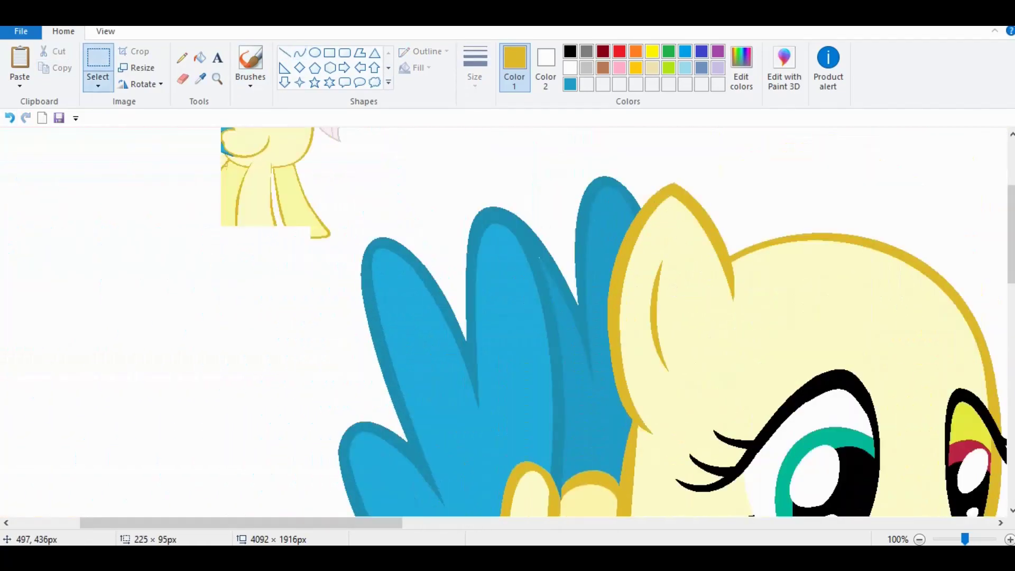
scroll(507, 322, "up", 3)
left_click(285, 52)
key("ctrl+Page_Up")
left_click(200, 78)
left_click(343, 237)
key("ctrl+Page_Down")
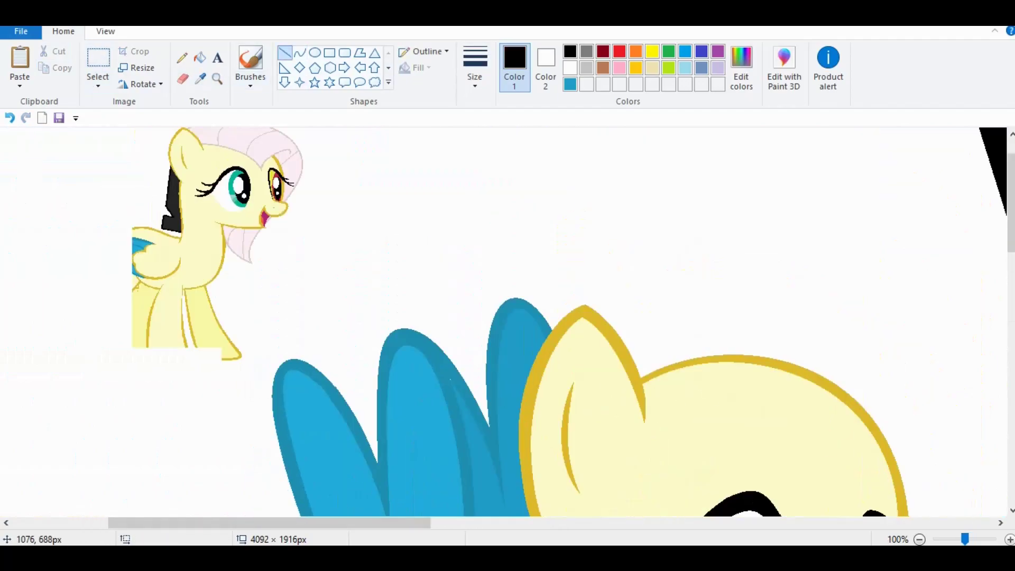
Move a cutout of the reference pony's black mane down beside the large pony's raised wing.
left_click(98, 58)
left_click_drag(147, 199, 204, 317)
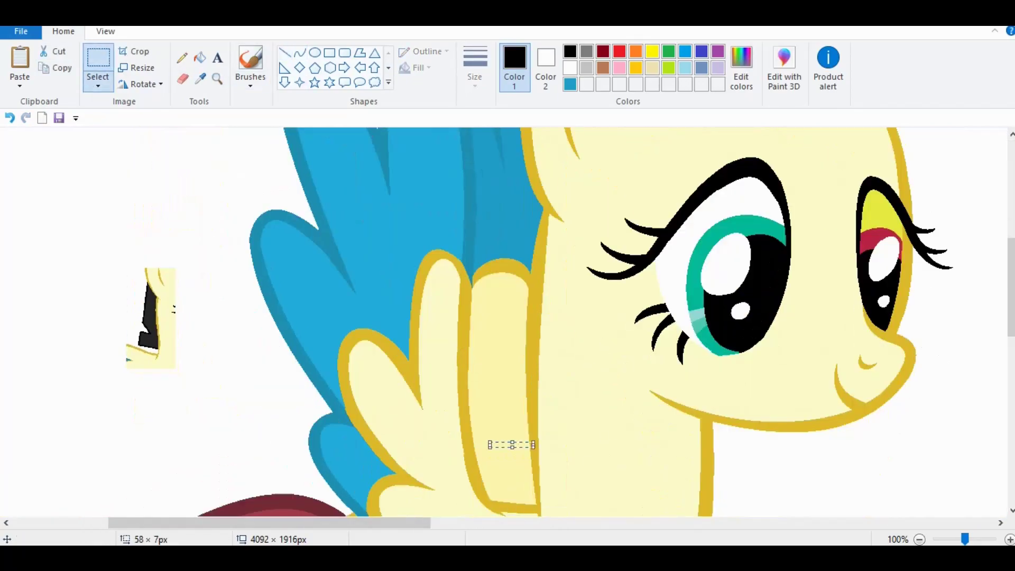
Draw the mane's black lower edge behind the neck and a straight line about 66 × 425 px up to the ear.
left_click(284, 53)
left_click_drag(536, 437, 471, 435)
scroll(507, 322, "up", 2)
mouse_move(470, 510)
left_mouse_down()
mouse_move(499, 249)
mouse_move(521, 216)
left_mouse_up()
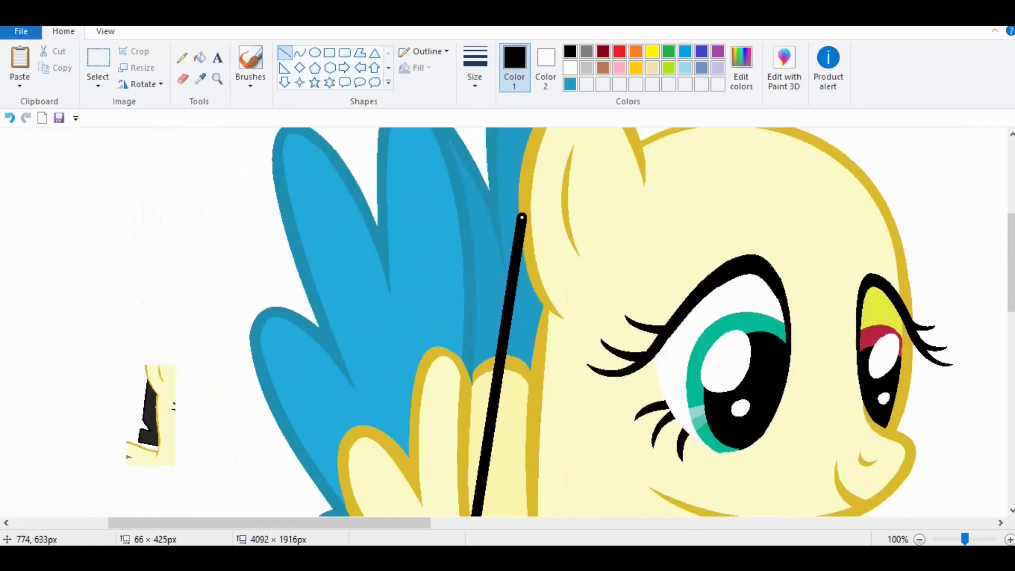
scroll(507, 322, "down", 4)
left_click(217, 78)
left_click(528, 280)
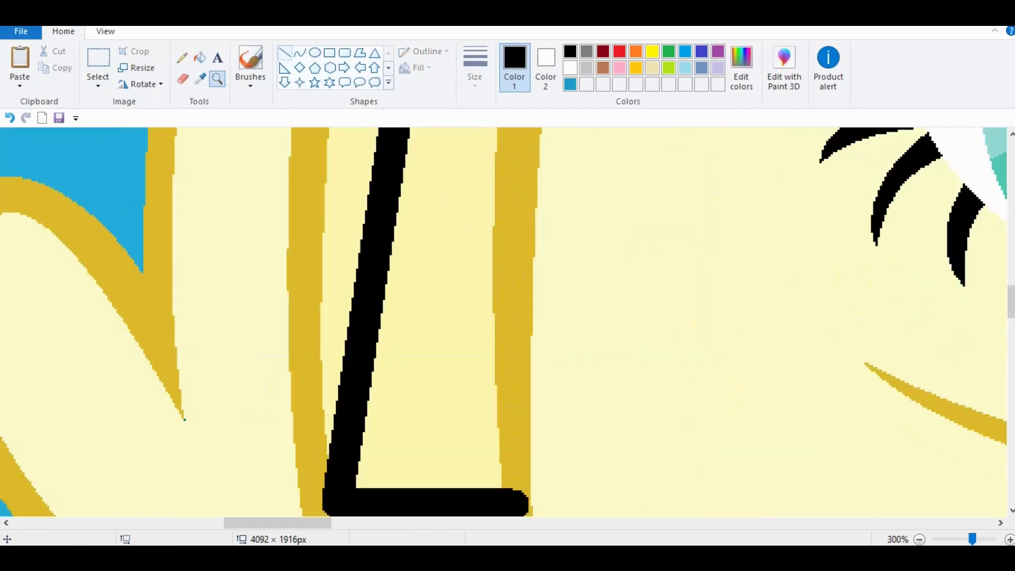
left_click(201, 78)
left_click(434, 264)
left_click(285, 52)
left_click(426, 51)
left_click(419, 122)
left_click_drag(349, 333, 376, 349)
left_click(10, 117)
left_click(570, 52)
left_click_drag(342, 315, 453, 385)
scroll(453, 385, "left", 5)
key("ctrl+z")
scroll(405, 488, "down", 1, "ctrl")
scroll(507, 317, "left", 3)
left_click_drag(722, 345, 701, 389)
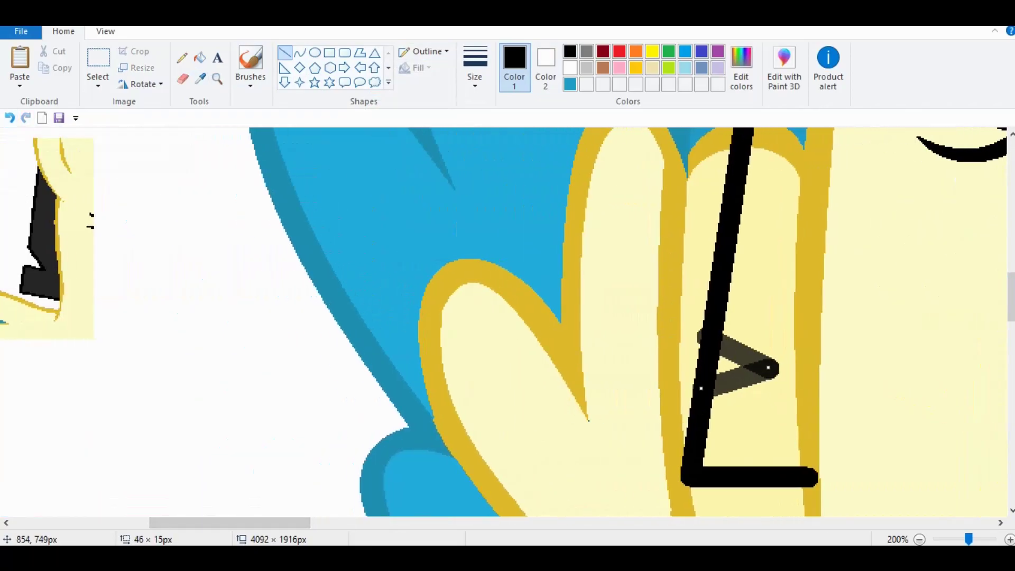
key("ctrl+z")
key("ctrl+z")
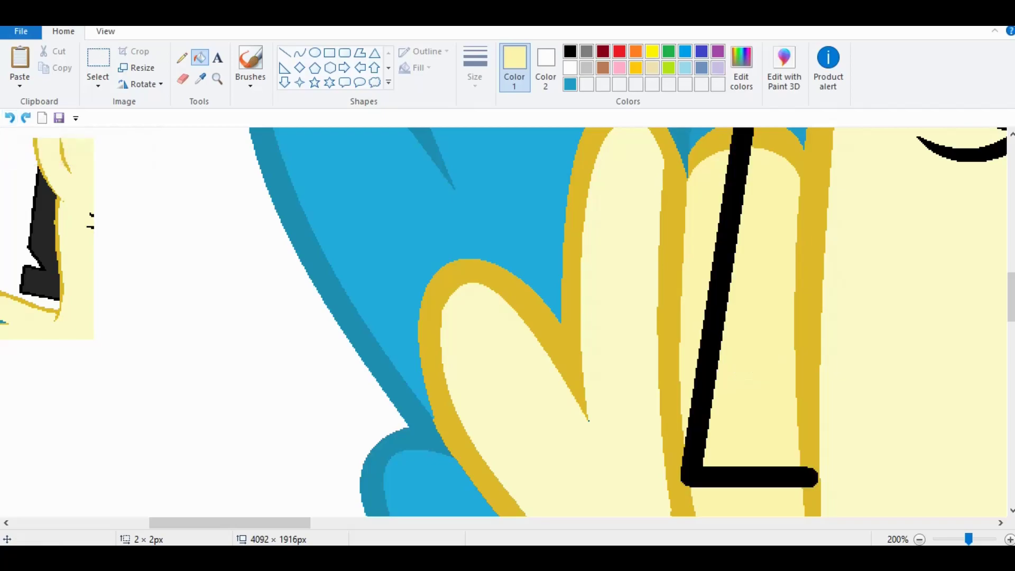
Draw an indigo V-shaped notch pointing into the mane's black edge and fill the edge segment between its ends pale yellow.
left_click(701, 51)
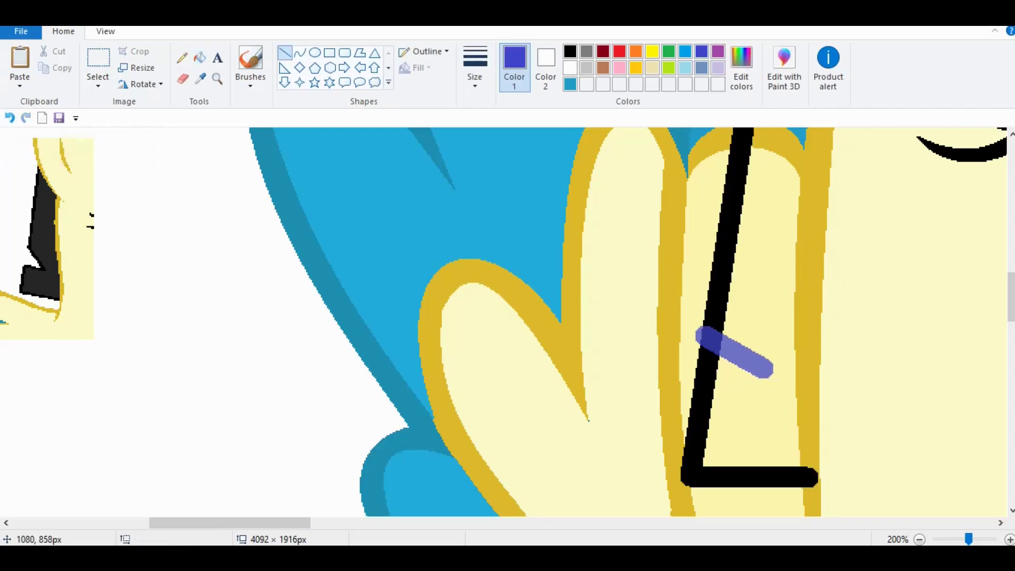
left_click_drag(766, 370, 701, 385)
left_click(200, 79)
left_click(739, 348)
left_click(200, 57)
left_click(708, 362)
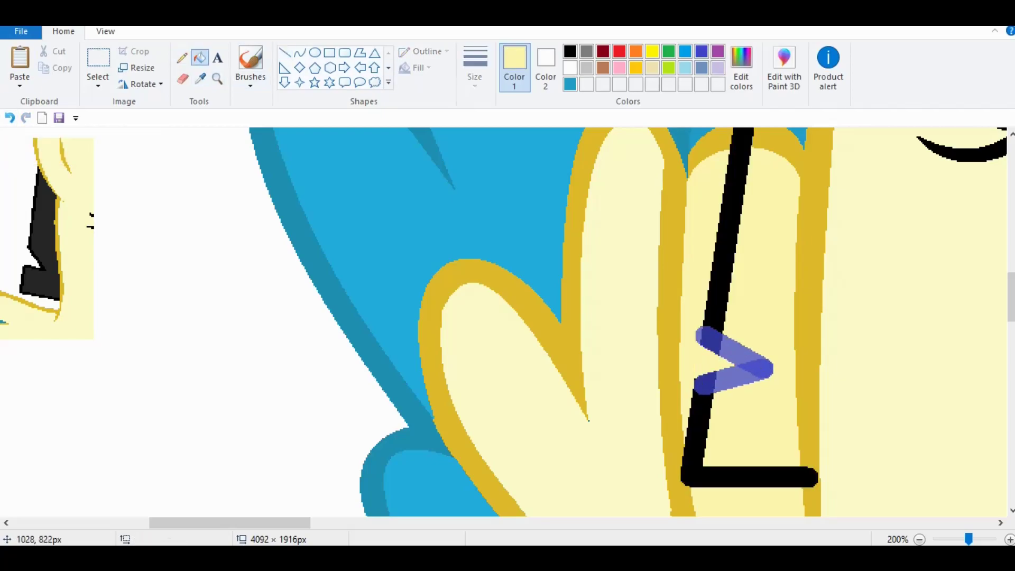
Fill the V-shaped notch black and slim its inner sides with pale yellow lines and fills.
left_click(570, 51)
left_click(735, 364)
left_click(216, 79)
left_click(735, 364)
left_click(284, 52)
left_click_drag(285, 241, 397, 341)
left_click(200, 57)
left_click(259, 212)
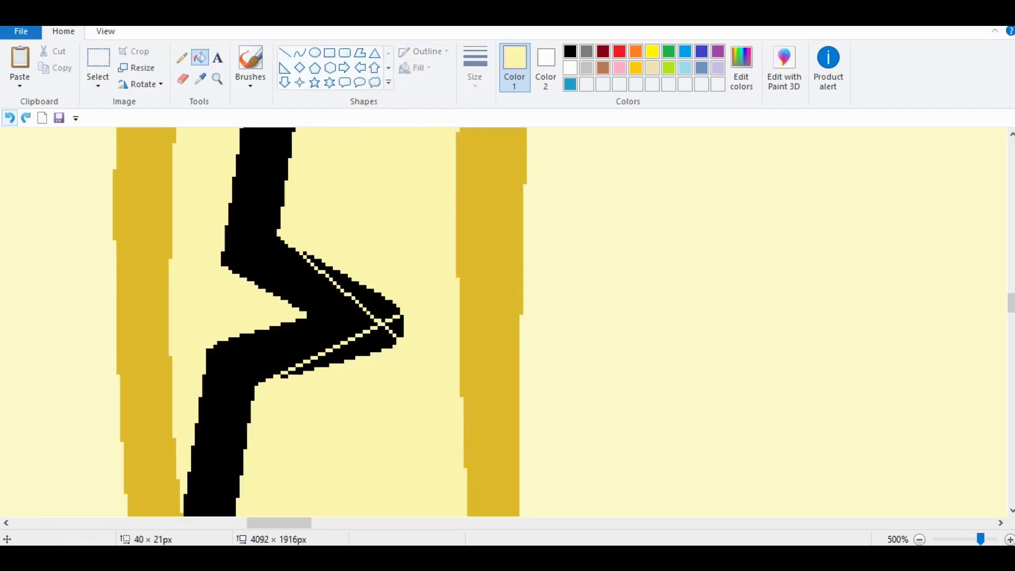
left_click(10, 117)
left_click(391, 324)
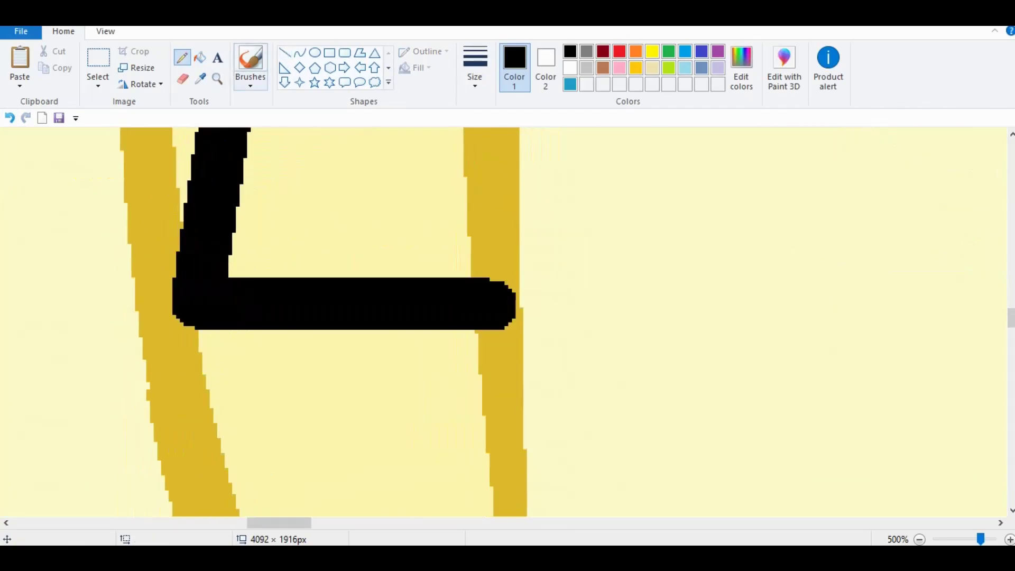
Recolour the mane line's overlap on the neck outline gold and fill the mane behind the neck dark grey.
left_click(200, 79)
left_click(497, 402)
left_click(200, 57)
left_click(497, 304)
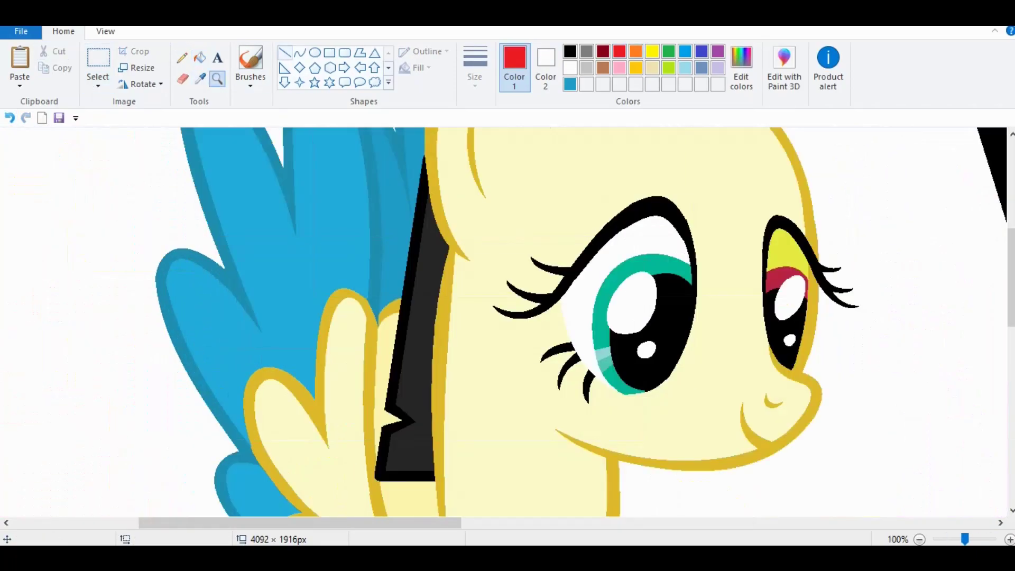
Draw the front mane in red curves: an arc over the head to the muzzle, a forehead edge and a chin lock.
left_click(284, 52)
left_click_drag(411, 261, 400, 331)
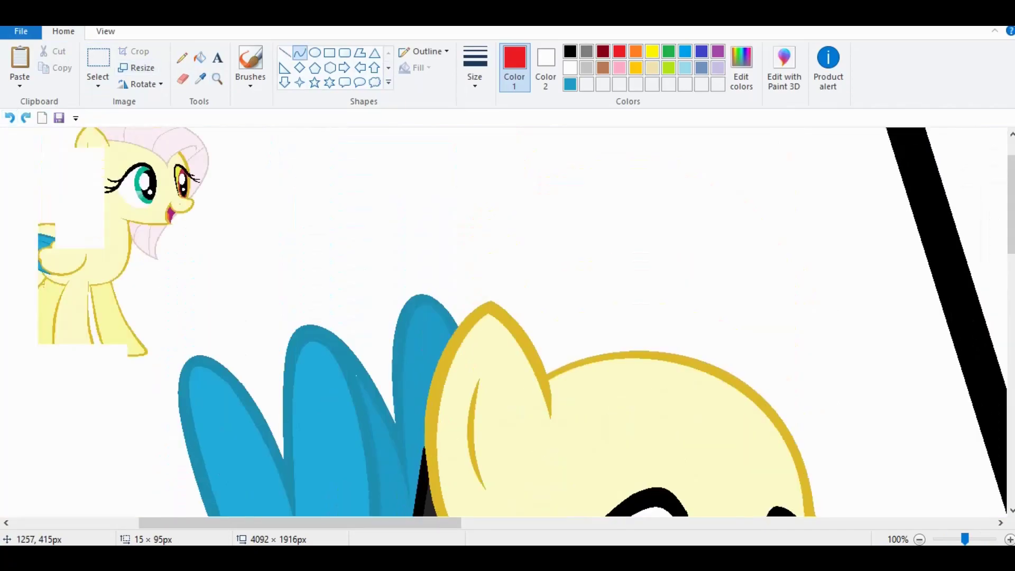
left_click_drag(547, 376, 728, 500)
left_click_drag(634, 413, 607, 365)
scroll(635, 434, "down", 1)
left_click_drag(331, 249, 487, 434)
left_click_drag(450, 227, 521, 225)
left_click(251, 254)
scroll(324, 190, "down", 3)
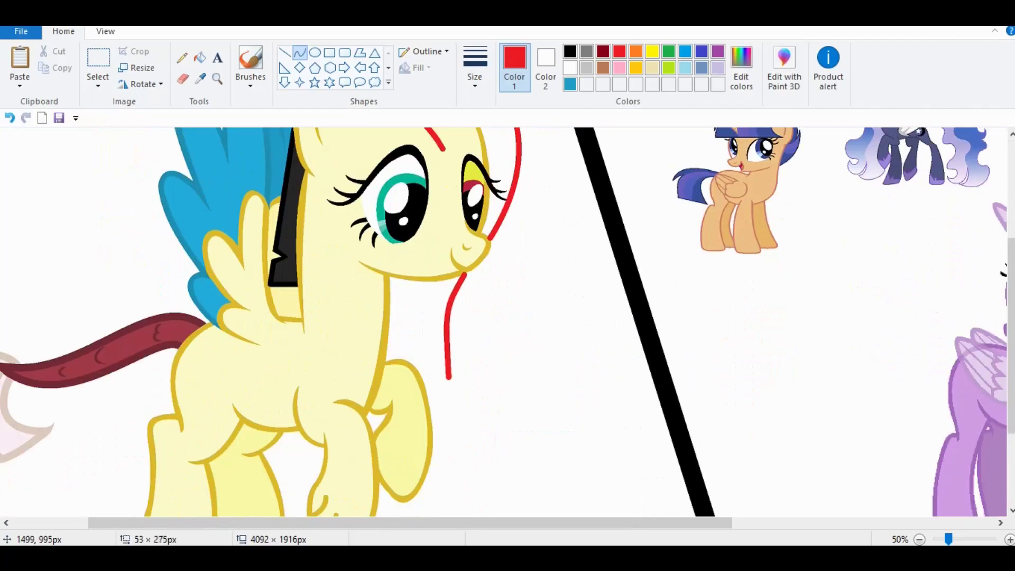
Complete the forelock's lower edge with a red curl over the far eye and fill the covered forehead white.
left_click(217, 78)
scroll(502, 322, "up", 3)
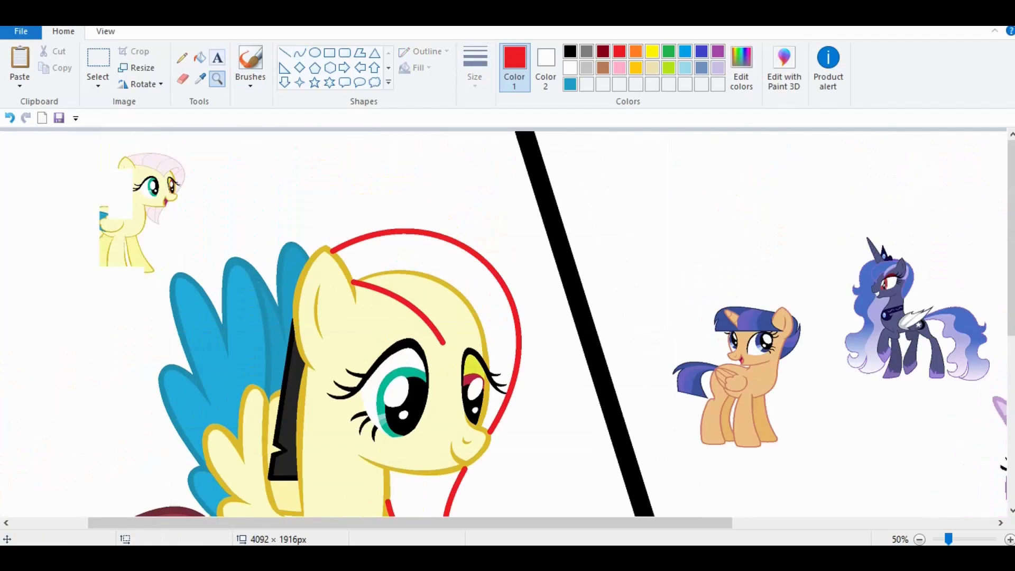
left_click(570, 68)
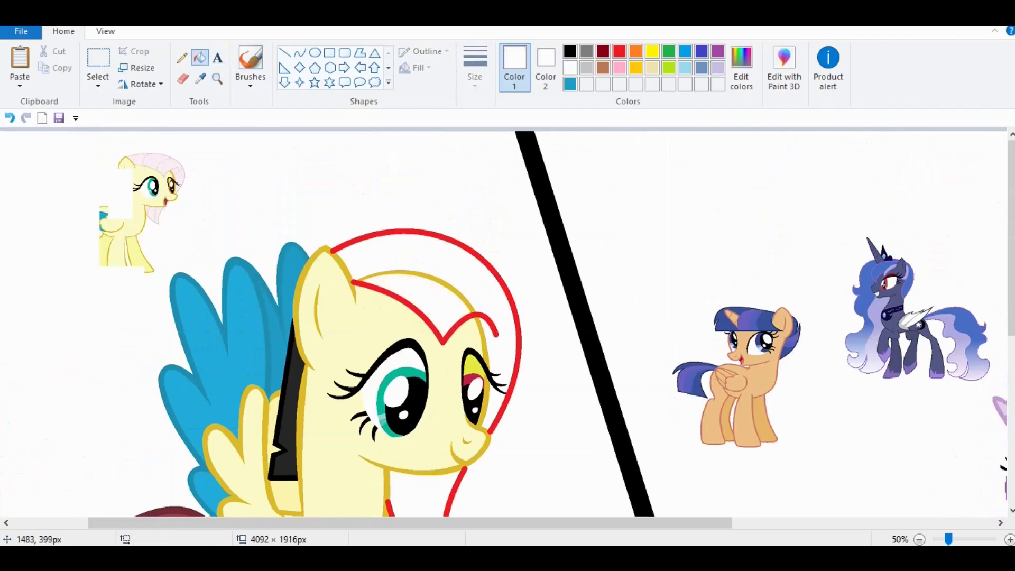
scroll(291, 188, "up", 1)
scroll(502, 322, "up", 3)
Draw thinner curved red strand lines inside the forelock and the mane lock under the chin.
left_click(299, 52)
left_click_drag(571, 423, 641, 313)
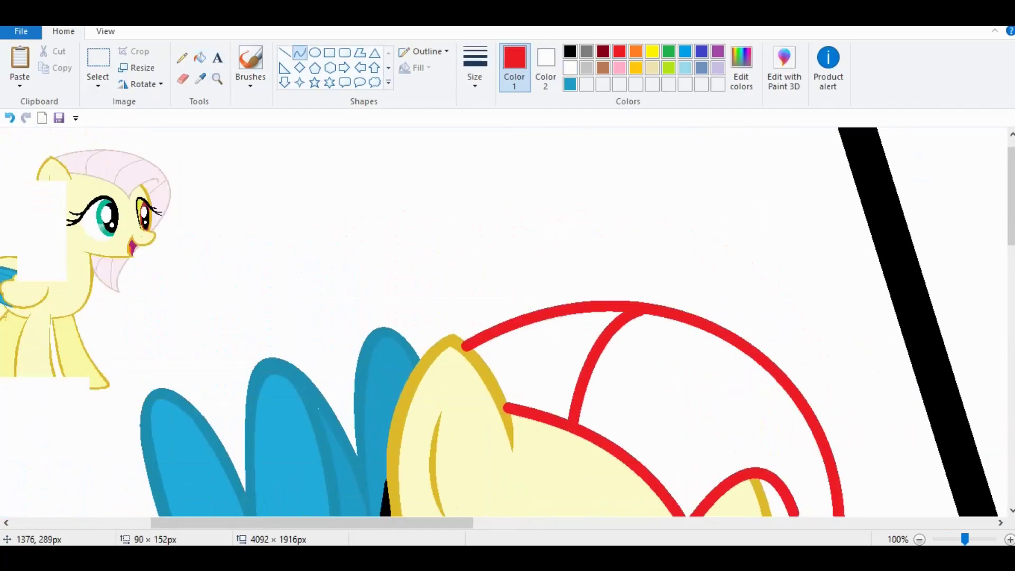
left_click_drag(649, 469, 745, 350)
left_click_drag(698, 409, 689, 404)
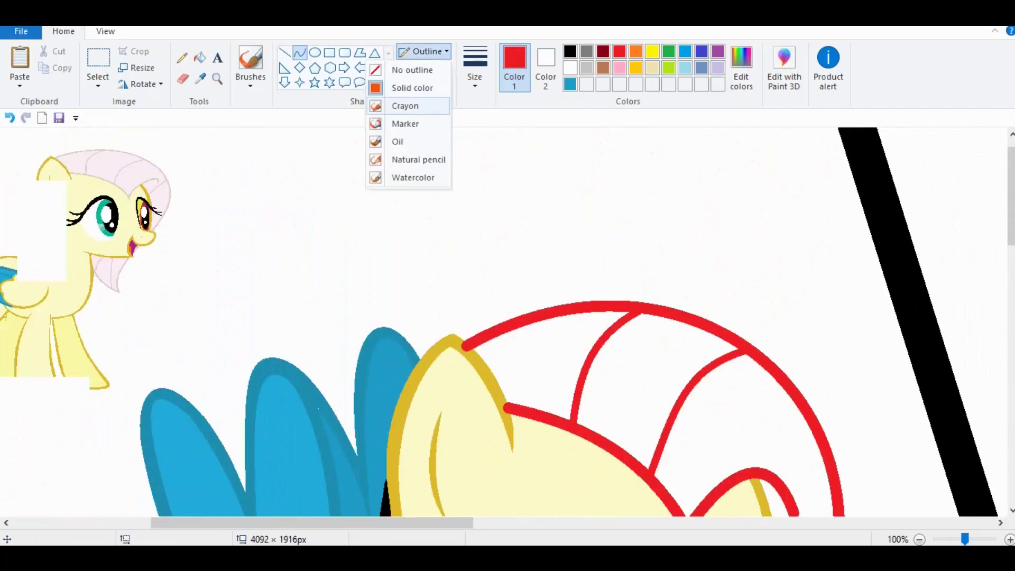
scroll(588, 299, "down", 3)
scroll(502, 322, "down", 3)
left_click_drag(645, 515, 828, 129)
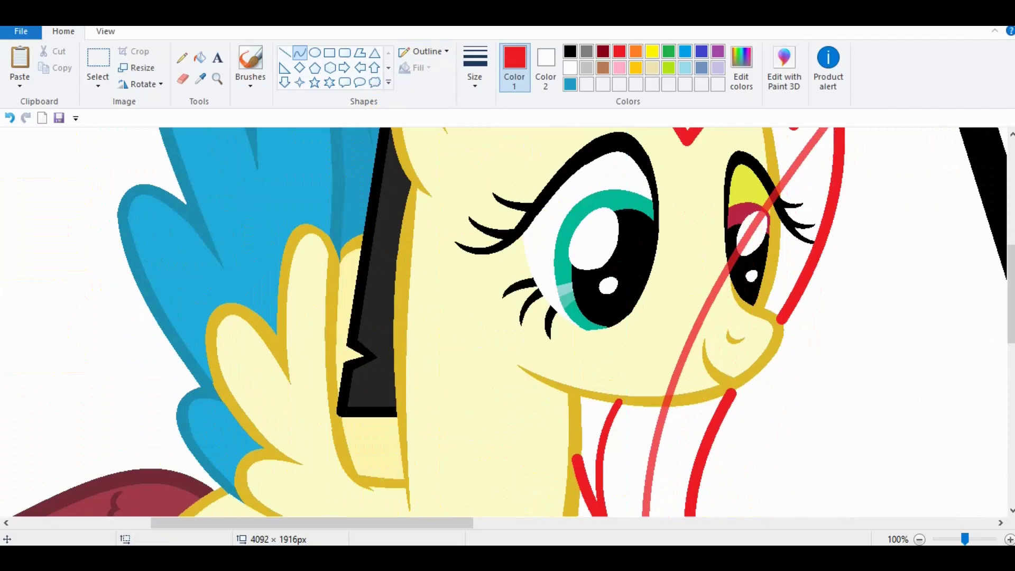
scroll(642, 384, "up", 2)
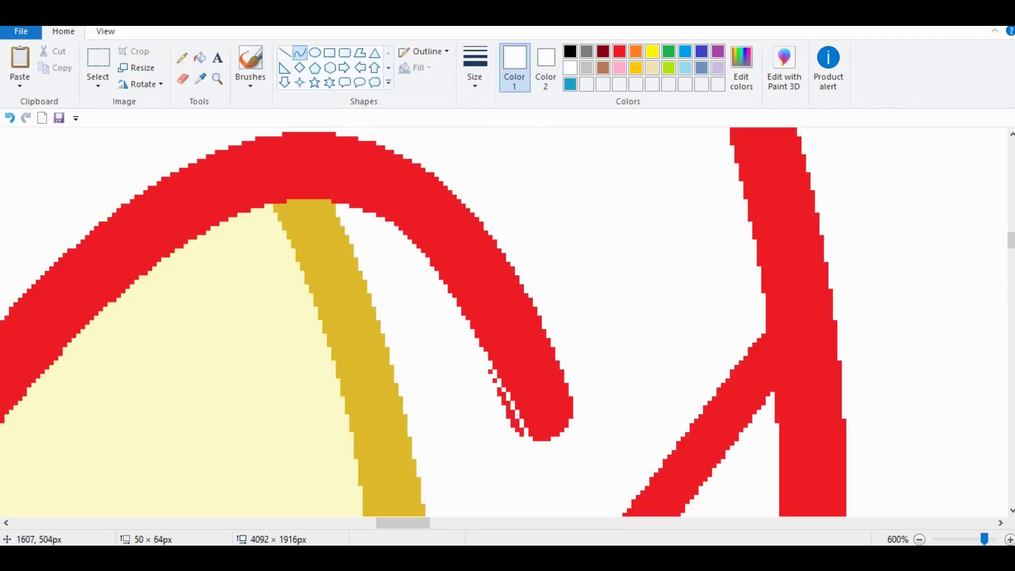
Clean up the red mane line ends, tapering the curl and chin-lock tips and restoring the ear's gold outline over the overlaps.
mouse_move(412, 229)
left_mouse_down()
mouse_move(476, 351)
mouse_move(479, 440)
mouse_move(517, 335)
mouse_move(546, 410)
mouse_move(586, 398)
left_mouse_up()
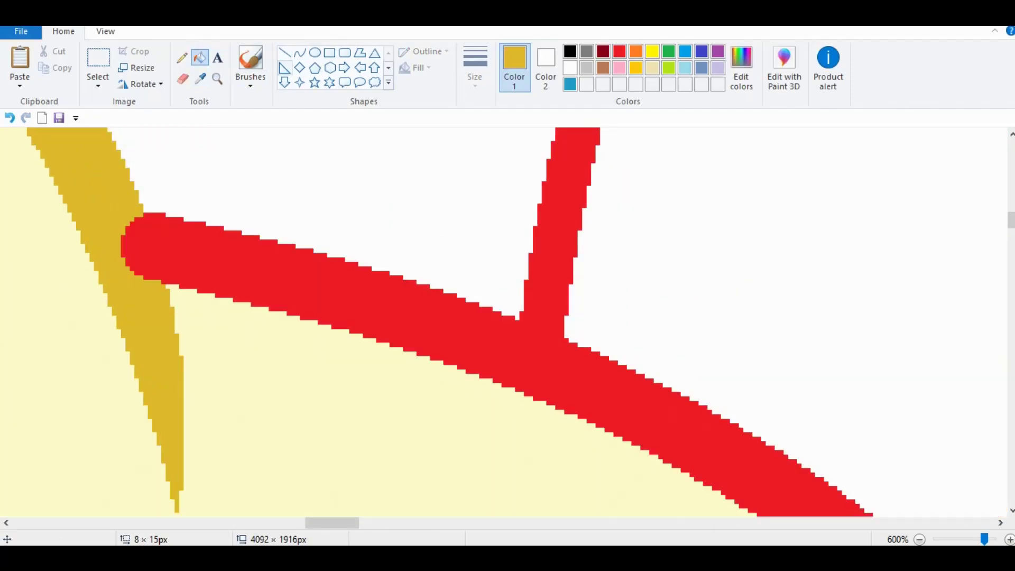
left_click_drag(142, 214, 168, 282)
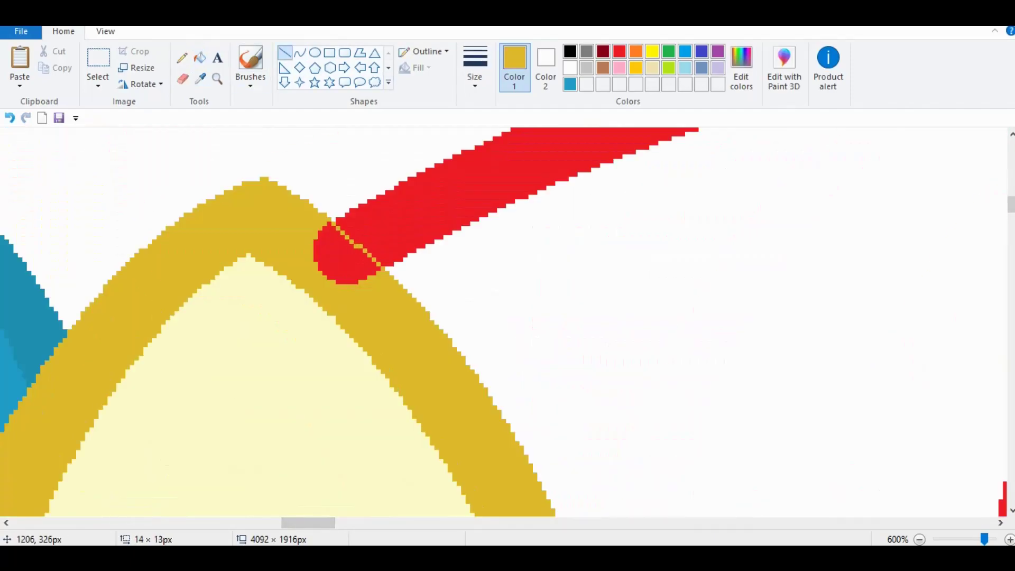
scroll(502, 322, "down", 3)
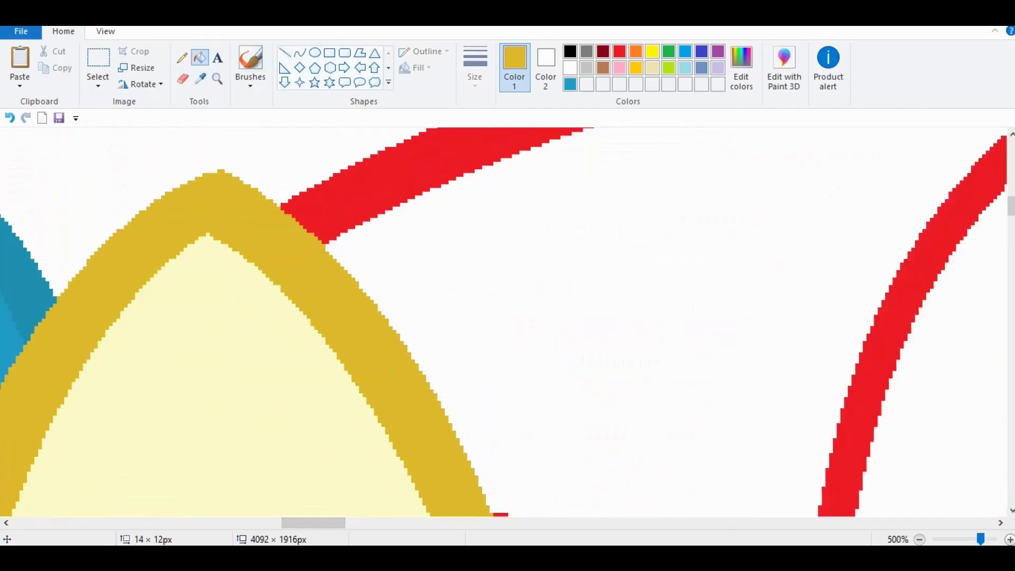
scroll(502, 322, "up", 3)
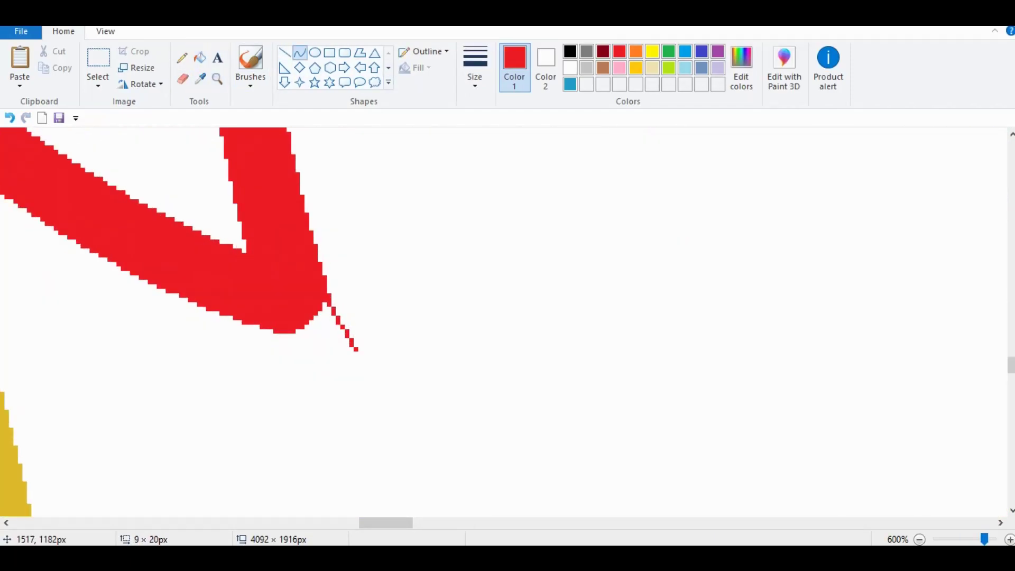
scroll(502, 321, "down", 3)
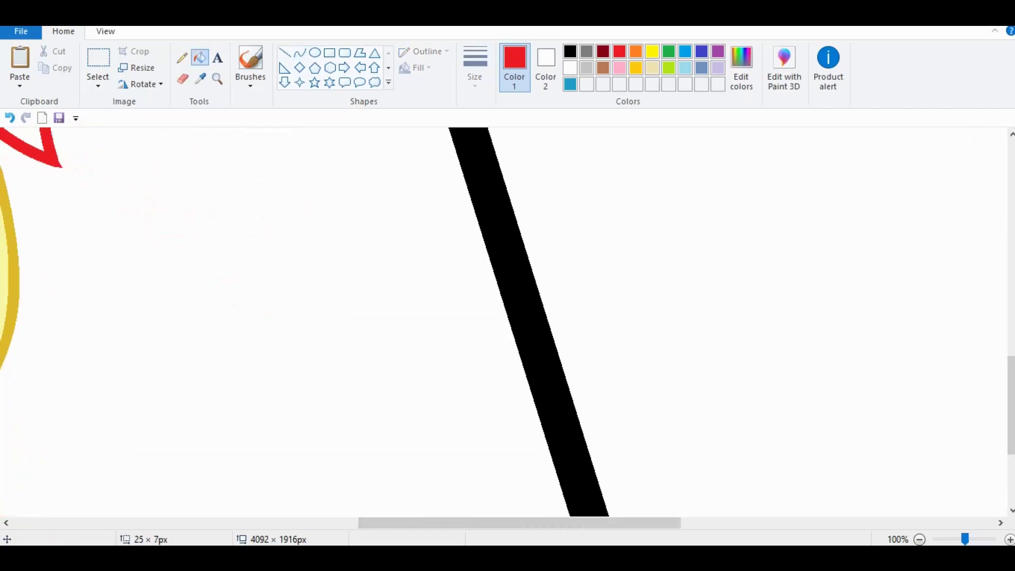
Fill the front mane with pale pink and recolour its red outlines in the tail tip's greyish beige.
scroll(502, 321, "left", 6)
scroll(502, 322, "up", 5)
scroll(493, 243, "down", 2)
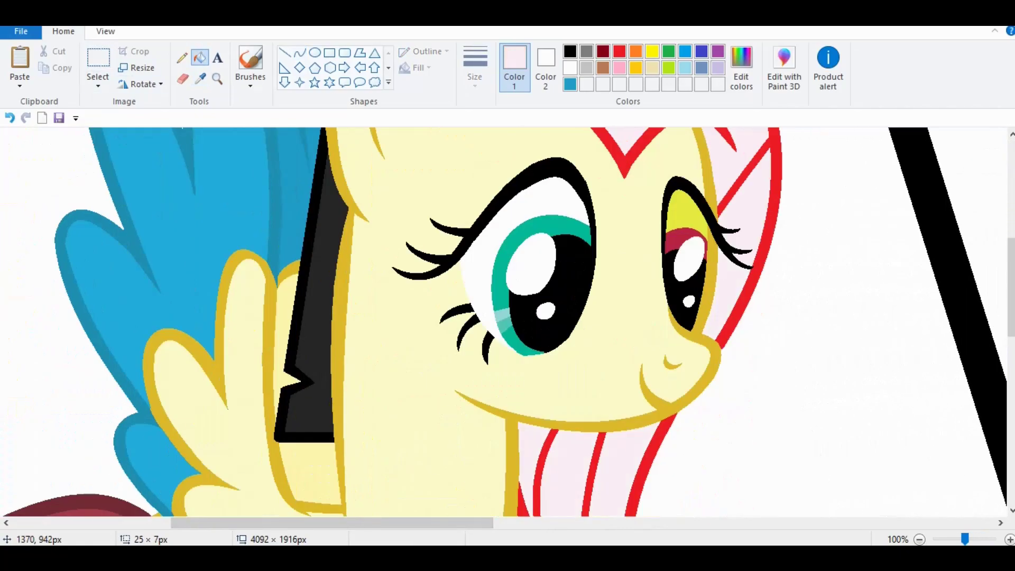
scroll(502, 321, "down", 2)
scroll(503, 321, "left", 3)
scroll(502, 322, "down", 2)
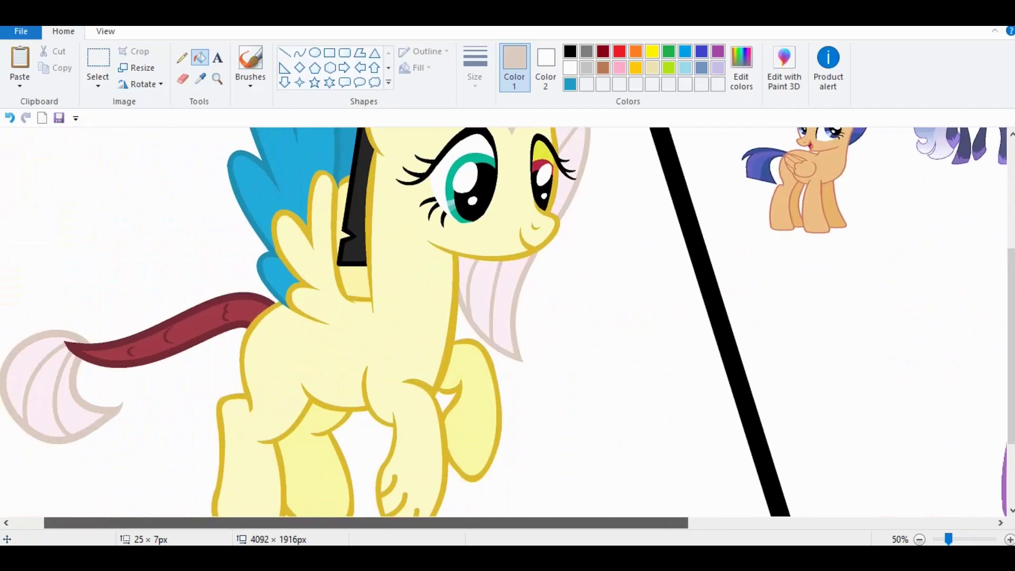
Select the remaining small reference pony beside the large yellow pony with a free-form selection and delete it.
scroll(502, 321, "up", 2)
left_click(98, 62)
mouse_move(111, 198)
left_mouse_down()
mouse_move(218, 141)
mouse_move(113, 196)
left_mouse_up()
key("Delete")
scroll(503, 322, "down", 2)
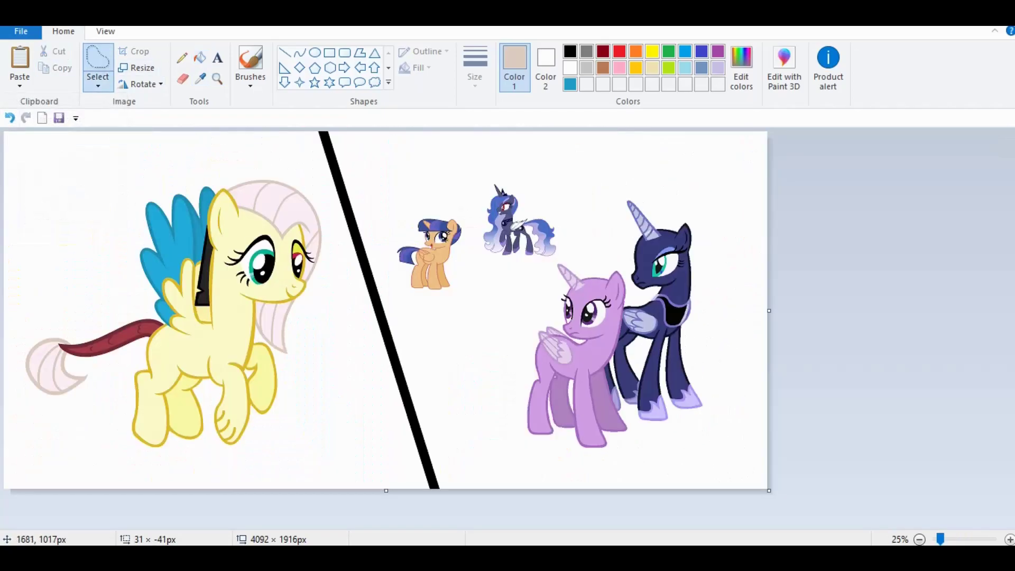
Fill the large purple pony's body, horn and wings with the orange tones of the small orange reference pony.
scroll(603, 319, "up", 2)
left_click(632, 285)
scroll(769, 155, "up", 1)
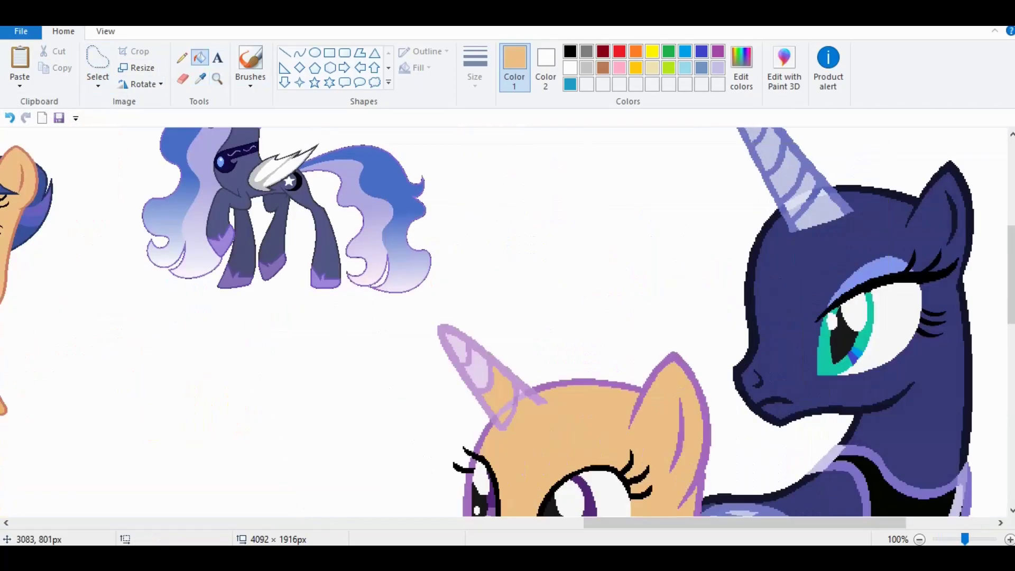
scroll(402, 264, "down", 5)
scroll(427, 388, "up", 5)
scroll(427, 388, "left", 2)
scroll(492, 402, "down", 2)
scroll(491, 402, "up", 2)
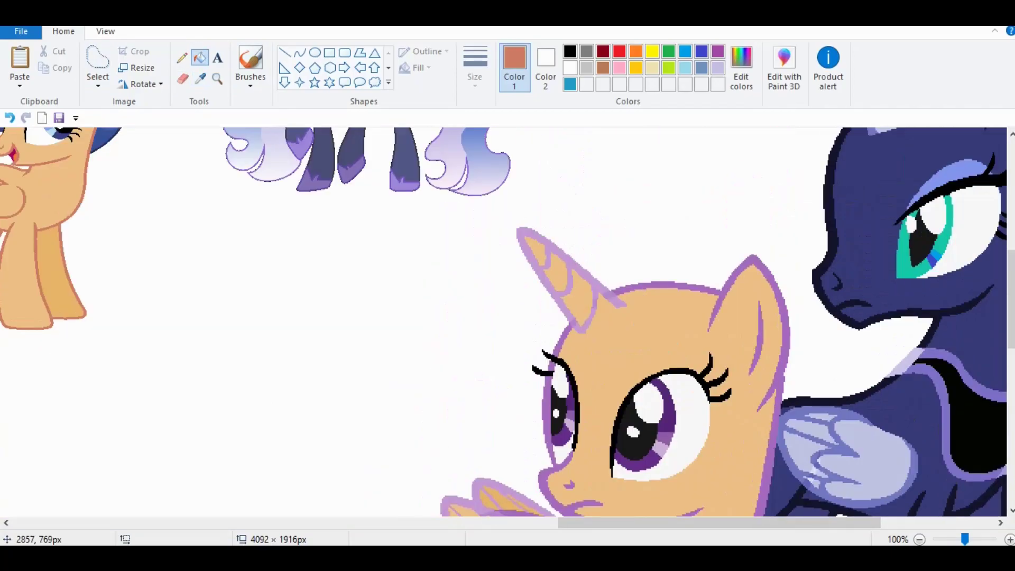
Recolour the large orange pony's purple horn, body and wing outlines with the reference pony's terracotta.
left_click(544, 271)
left_click(547, 370)
scroll(552, 338, "down", 5)
left_click(559, 317)
left_click(449, 285)
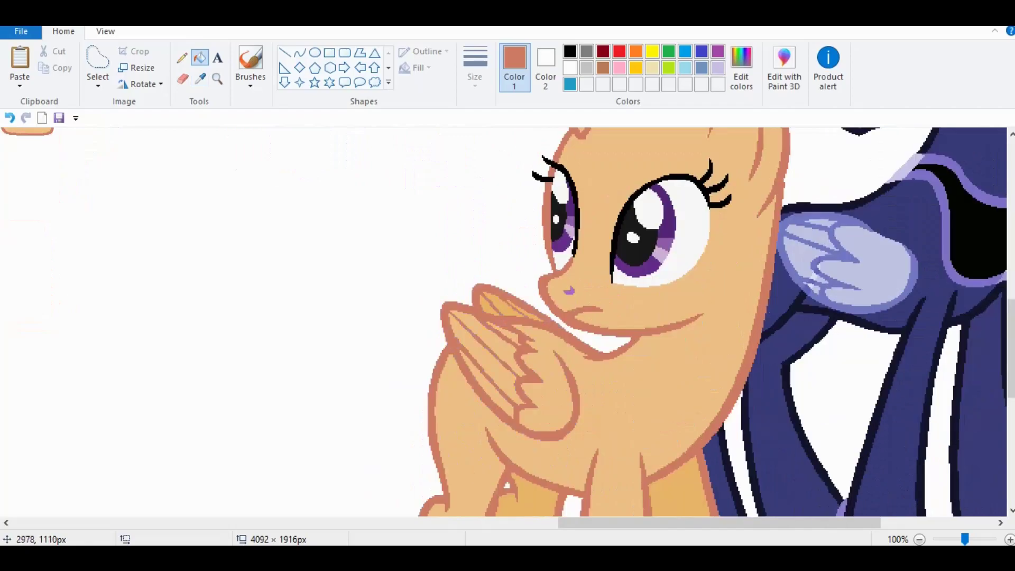
scroll(449, 285, "down", 3)
Recolour the large orange pony's purple irises dark blue with light blue highlights sampled from the reference pony.
scroll(193, 270, "up", 5)
scroll(193, 270, "up", 3)
scroll(508, 317, "down", 3)
left_click(668, 338)
scroll(508, 317, "up", 4)
scroll(559, 419, "down", 1)
scroll(668, 446, "up", 3)
left_click(200, 78)
left_click(301, 146)
scroll(666, 442, "down", 3)
left_click(665, 439)
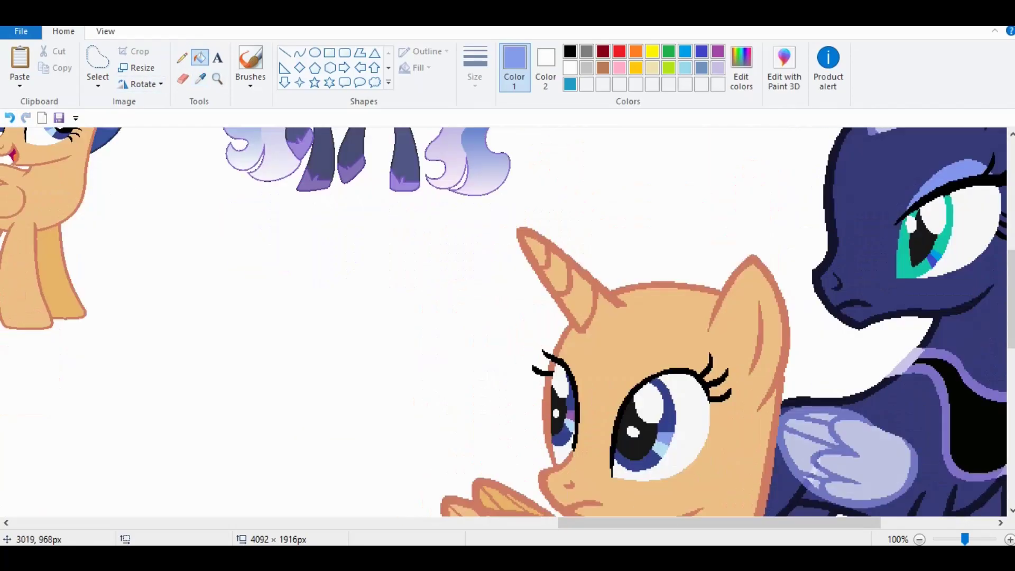
Fill the large navy pony's head, body and horn segments with slate blue sampled from the small long-maned reference pony.
scroll(470, 333, "up", 3)
scroll(470, 333, "right", 3)
left_click(199, 78)
left_click(169, 307)
left_click(766, 328)
left_click(706, 288)
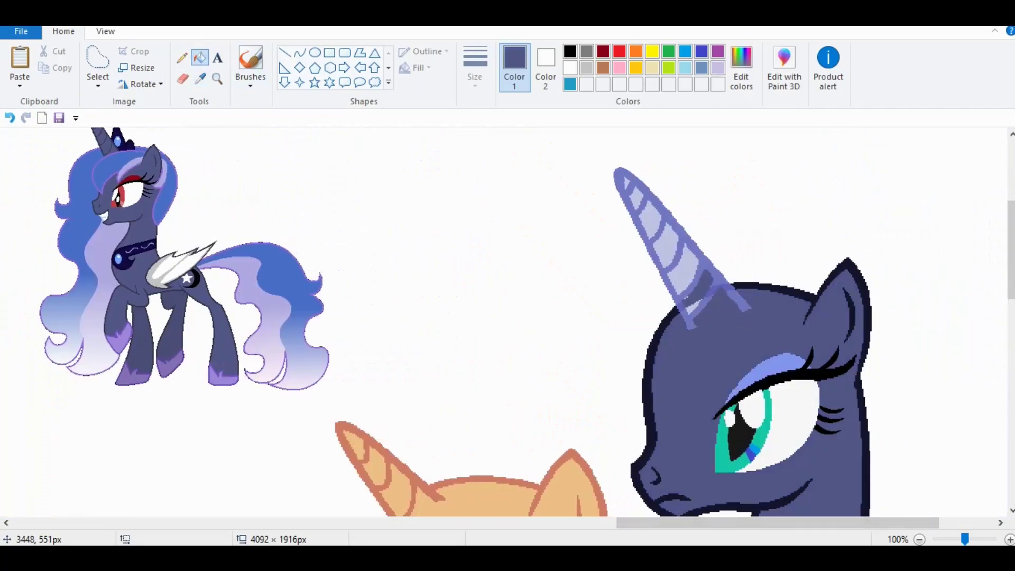
left_click(676, 259)
left_click(650, 222)
left_click(216, 78)
left_click(724, 304)
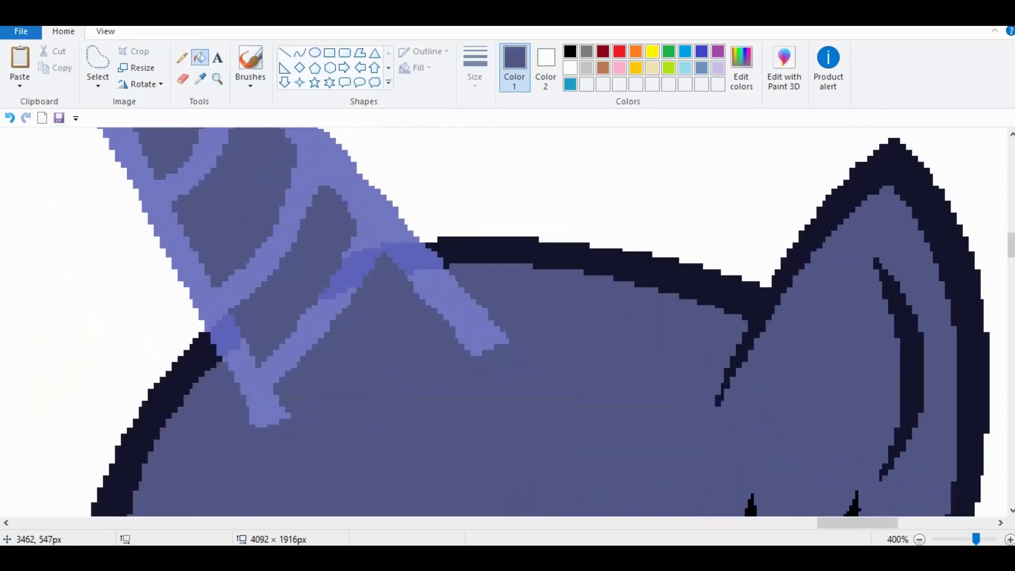
Cover the large navy pony's collar and folded wing with the body's slate blue.
scroll(508, 322, "down", 3)
left_click(492, 428)
left_click(608, 391)
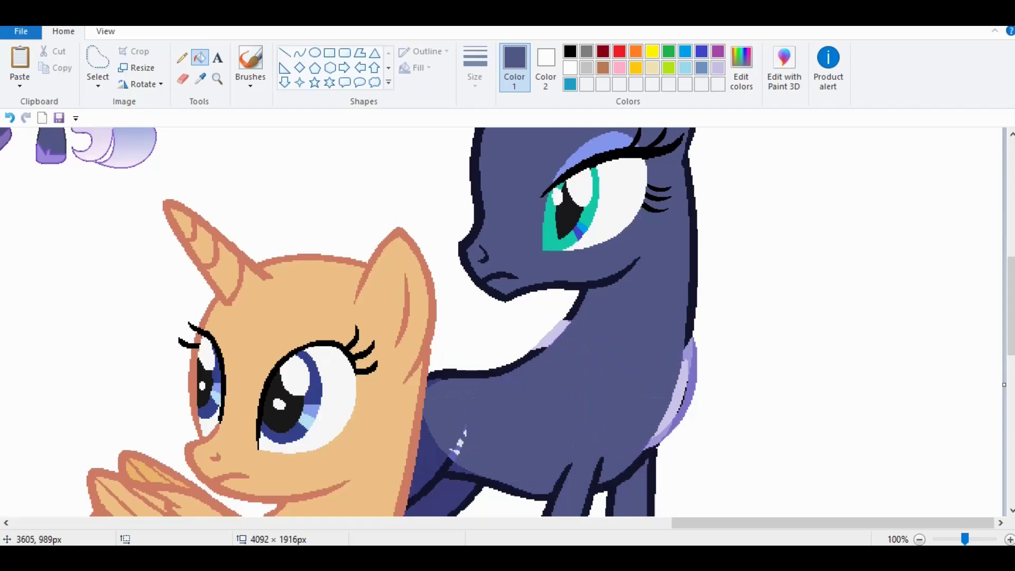
scroll(441, 323, "down", 2)
left_click(216, 78)
left_click(441, 322)
left_click(199, 57)
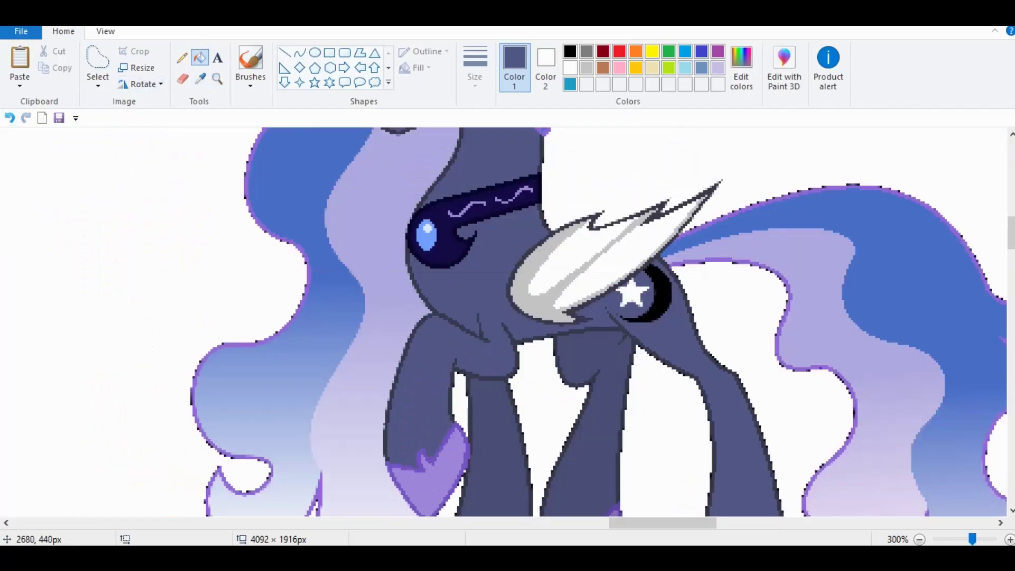
Recolour the large slate-blue pony's head outline with dark grey sampled from the reference pony, undoing the stray fill over the face.
scroll(529, 317, "up", 2)
left_click(200, 78)
left_click(517, 296)
scroll(507, 323, "down", 2)
left_click(748, 340)
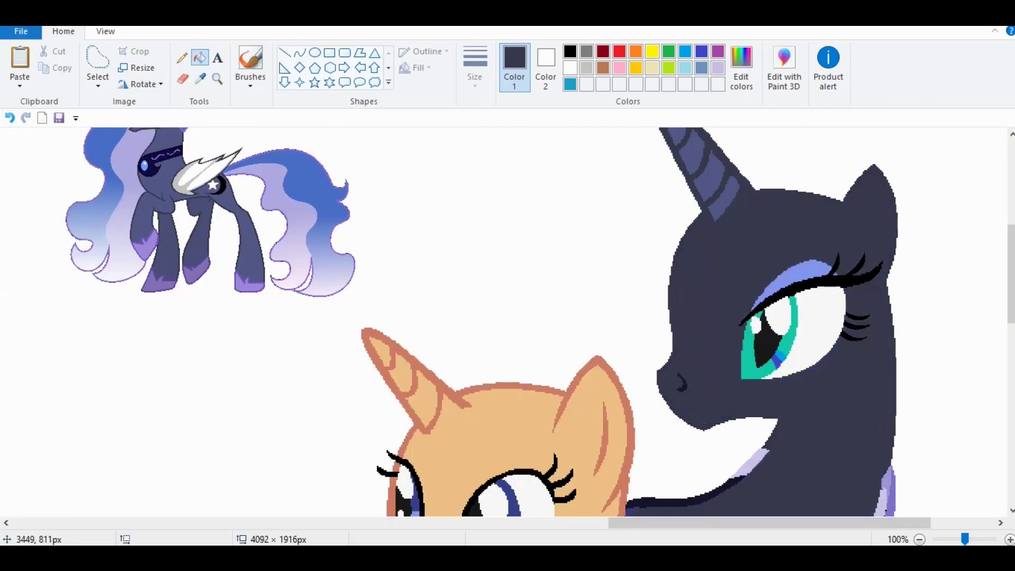
key("ctrl+z")
Recolour the large slate-blue pony's chest, belly and leg outlines dark grey.
left_click(216, 78)
left_click(887, 433)
scroll(508, 322, "down", 5)
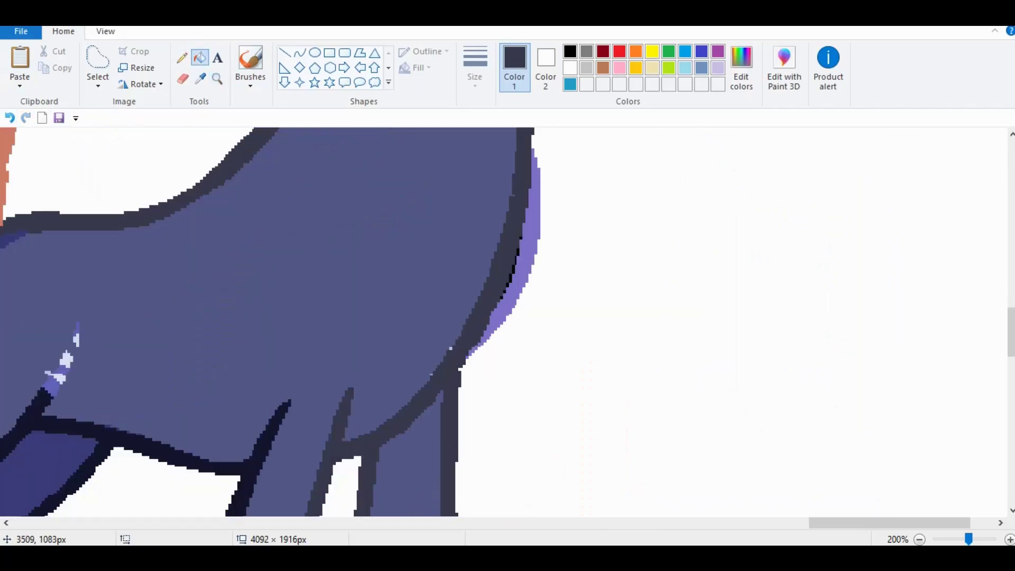
scroll(508, 322, "left", 5)
scroll(507, 323, "down", 5)
key("ctrl+z")
scroll(507, 323, "up", 5)
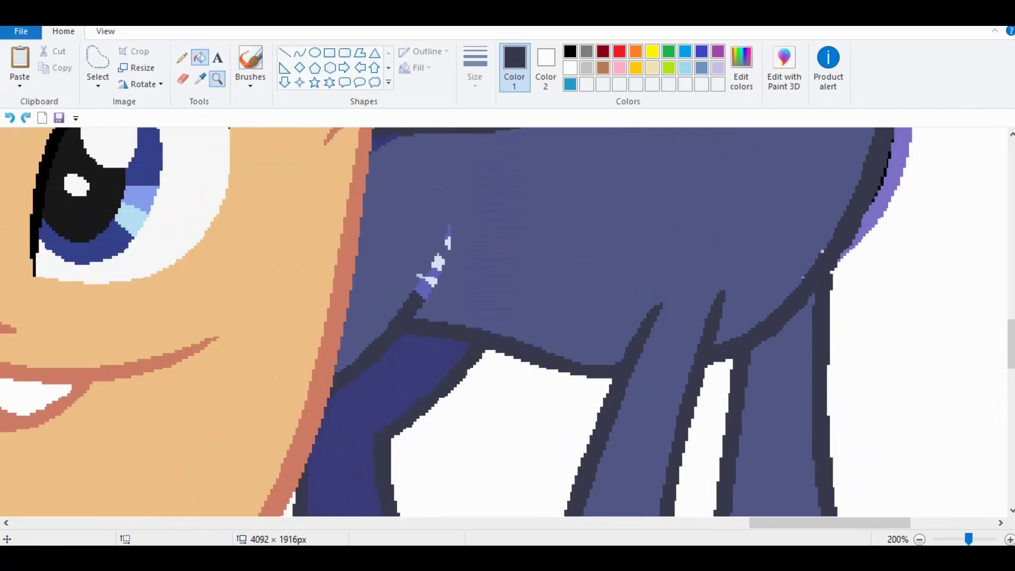
Redraw the large slate-blue pony's haunch crease in dark grey and cover its pale leftover pixels with the body's slate blue.
scroll(508, 323, "up", 3)
left_click(299, 53)
mouse_move(386, 174)
left_mouse_down()
mouse_move(379, 247)
mouse_move(339, 310)
left_mouse_up()
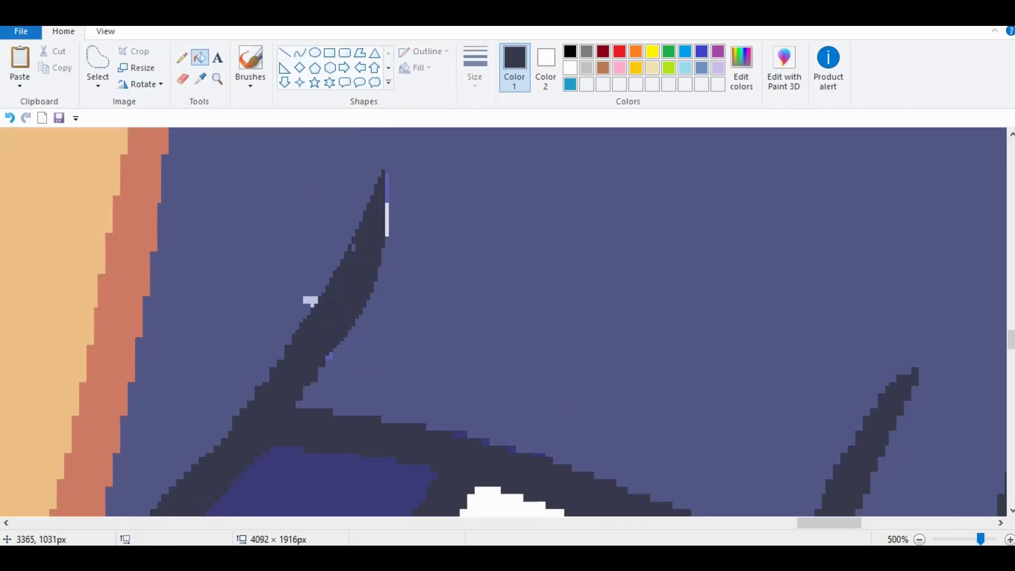
key("ctrl+z")
key("ctrl+z")
key("ctrl+z")
scroll(502, 322, "down", 10)
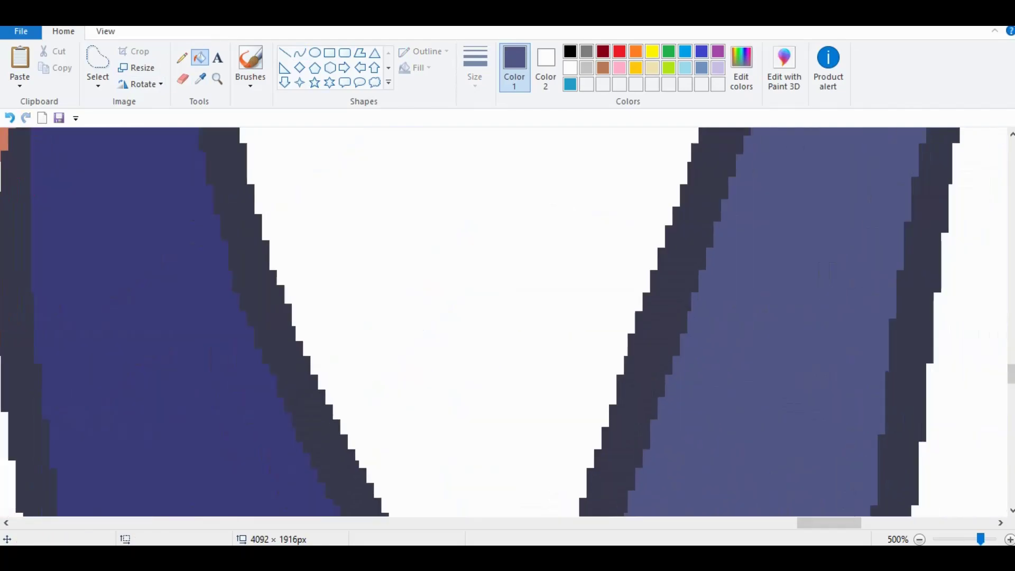
Close the gaps at the tops of the two near hooves and fill the hooves with the leg's slate blue.
scroll(502, 322, "left", 5)
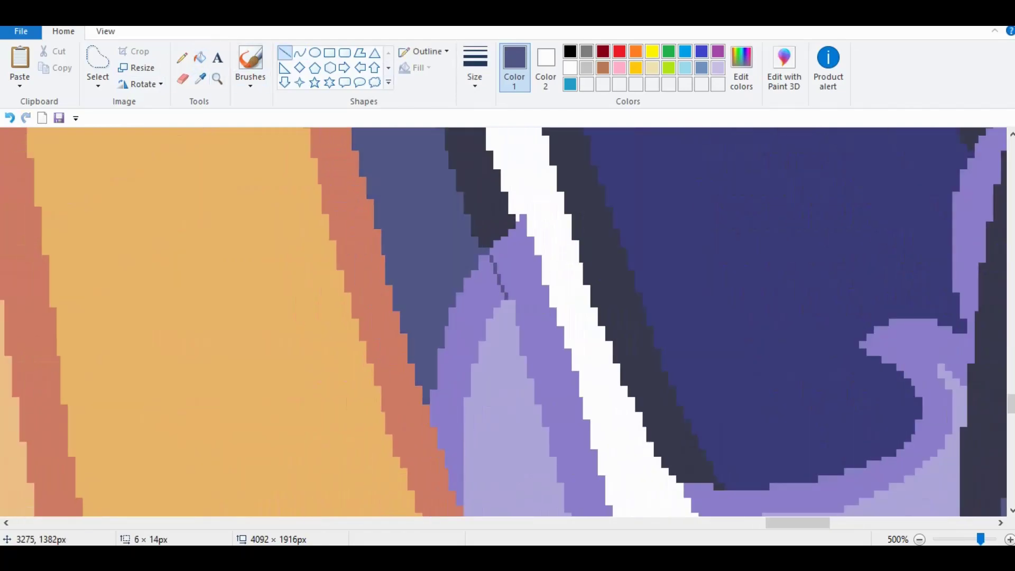
scroll(502, 322, "down", 2)
scroll(502, 322, "right", 5)
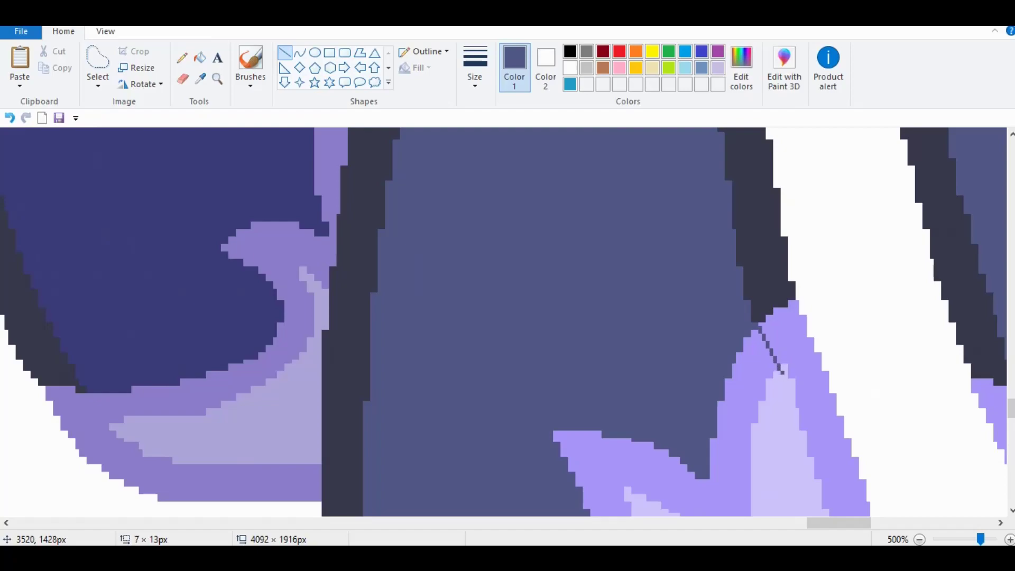
scroll(502, 322, "down", 5)
left_click(199, 57)
left_click(402, 370)
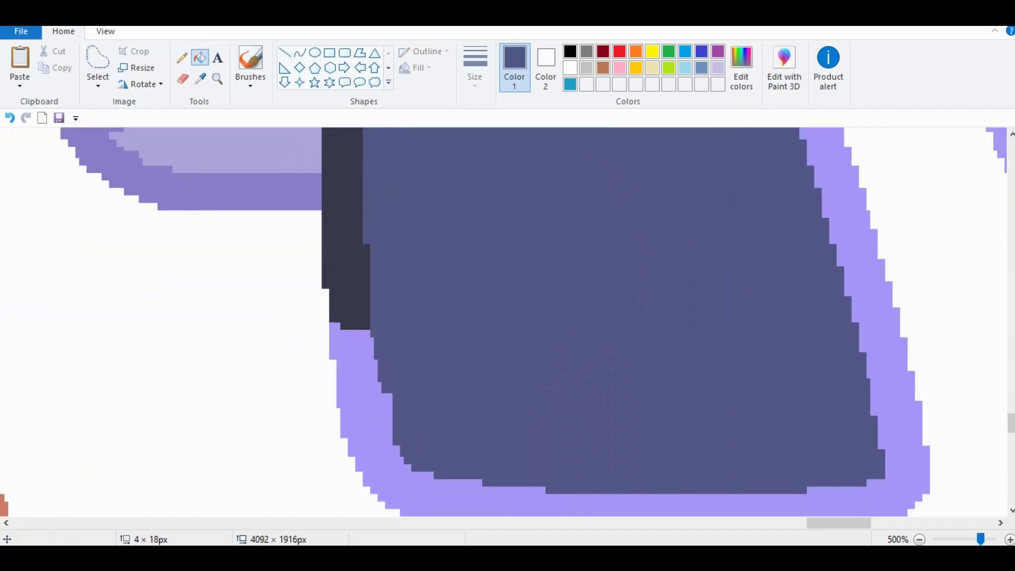
Recolour the purple outlines of the near hooves with dark grey sampled from the leg outline.
left_click(200, 78)
scroll(503, 323, "up", 3)
scroll(502, 322, "left", 5)
left_click(603, 421)
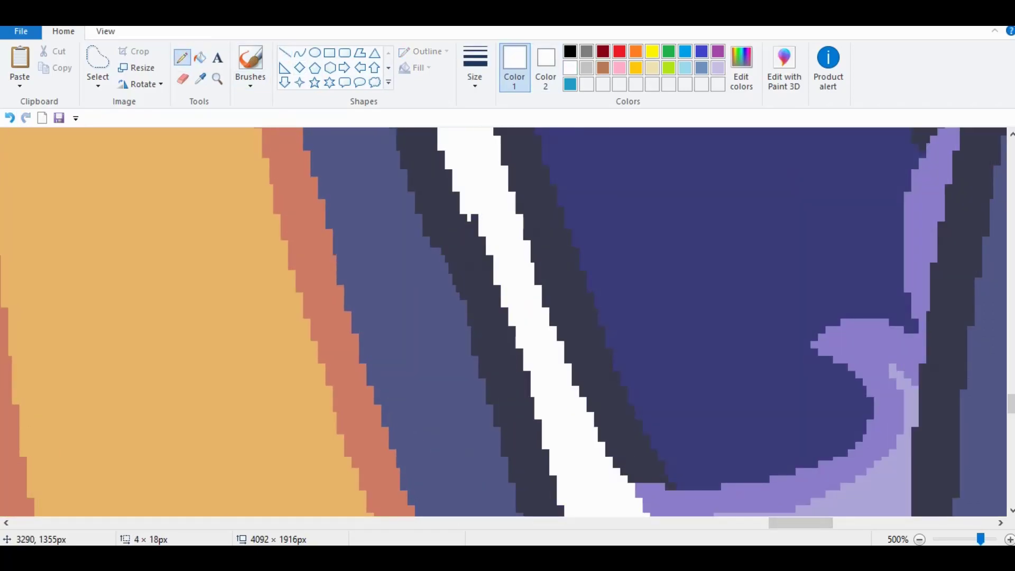
Erase the purple remnant beside the chest and match the stray black and pale pixels to the dark grey outline and slate-blue body.
scroll(502, 323, "down", 2)
scroll(502, 323, "left", 3)
left_click(217, 78)
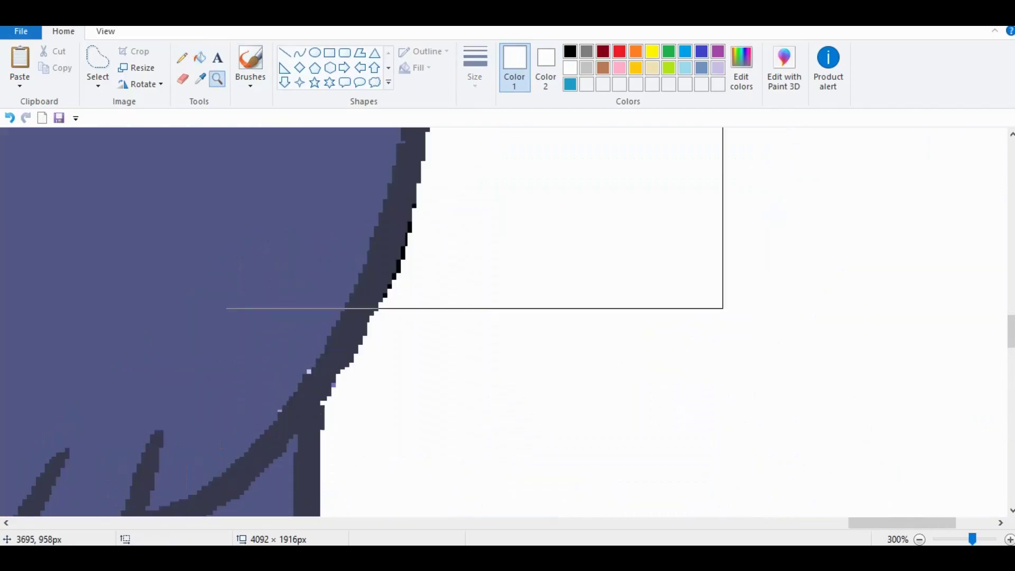
left_click(507, 222)
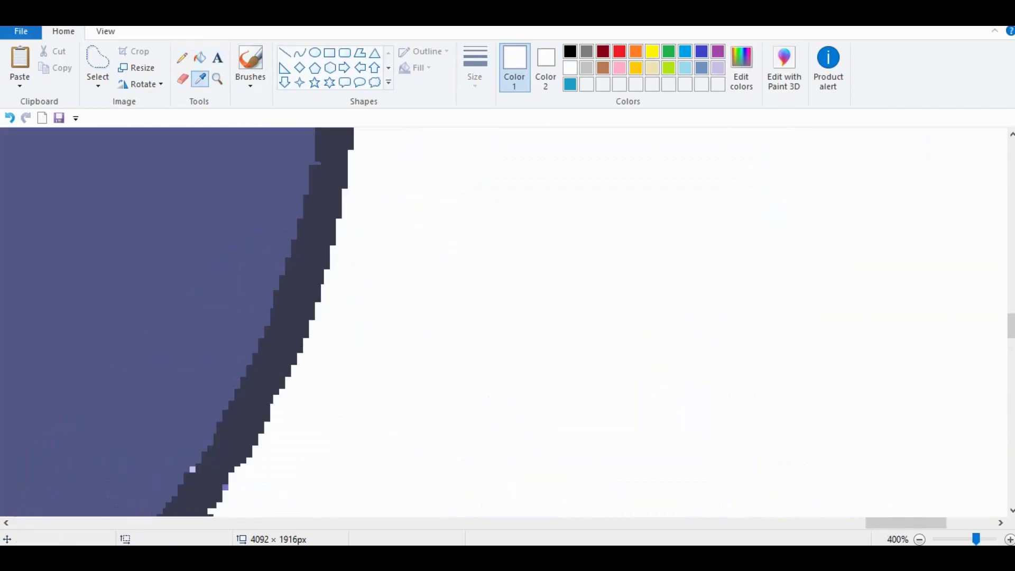
left_click(158, 465)
left_click(201, 470)
key("ctrl+z")
left_click(192, 469)
scroll(502, 322, "down", 3)
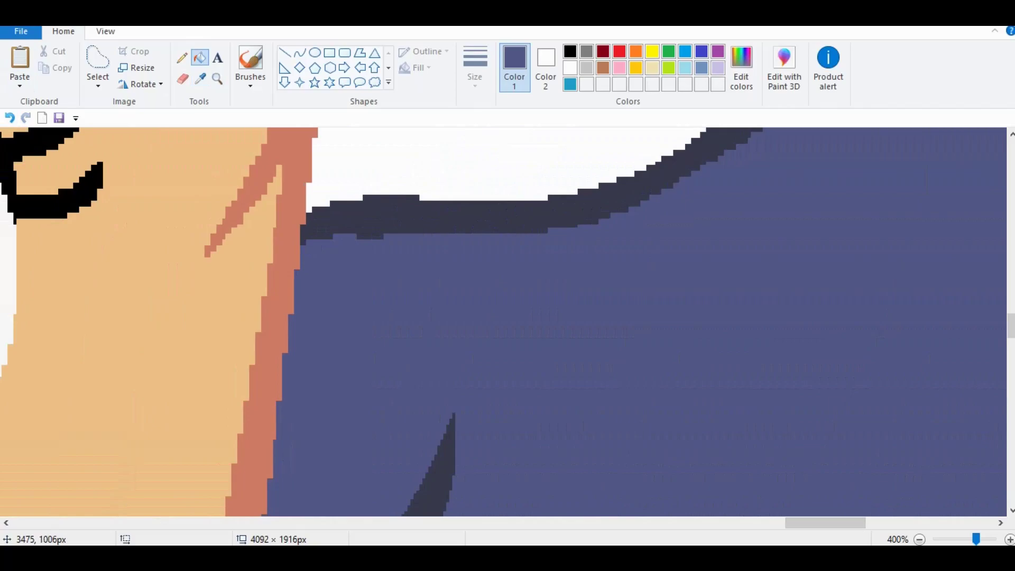
Recolour the large pony's far legs in a darker slate blue and fill the far front hoof with it.
scroll(502, 322, "left", 5)
scroll(502, 323, "down", 5)
left_click(217, 78)
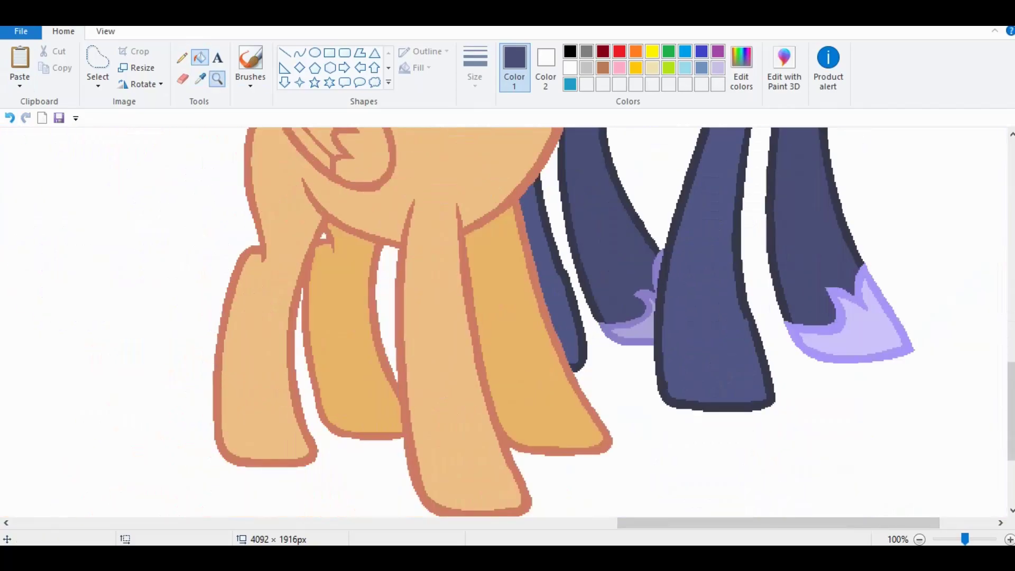
left_click(766, 175)
left_click(285, 52)
scroll(502, 322, "up", 2)
left_click(200, 57)
left_click(385, 296)
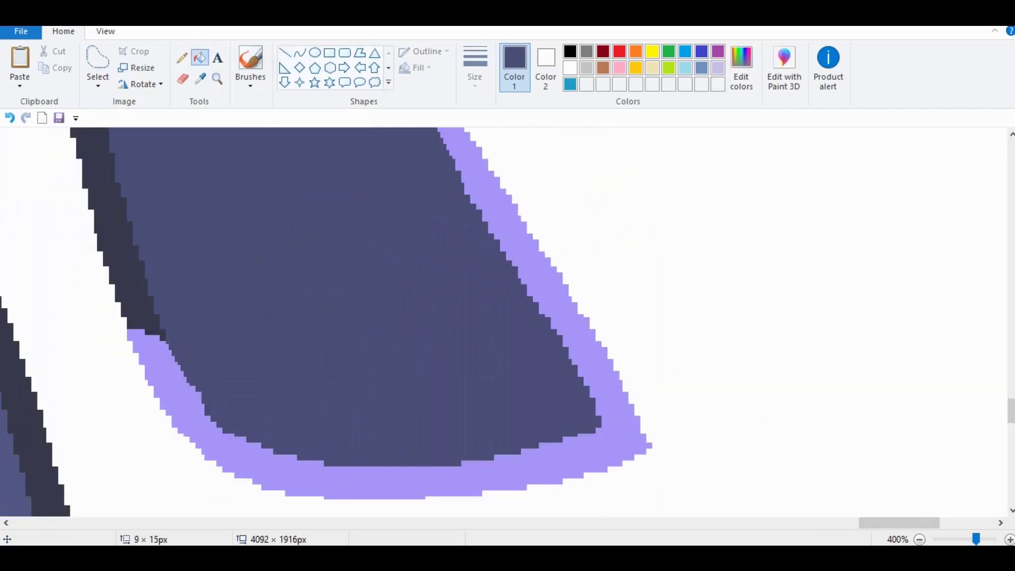
Close off the far hind hoof and fill it with the darker slate blue, continuing its outline in dark grey.
left_click(284, 52)
scroll(502, 322, "left", 5)
scroll(277, 295, "up", 3)
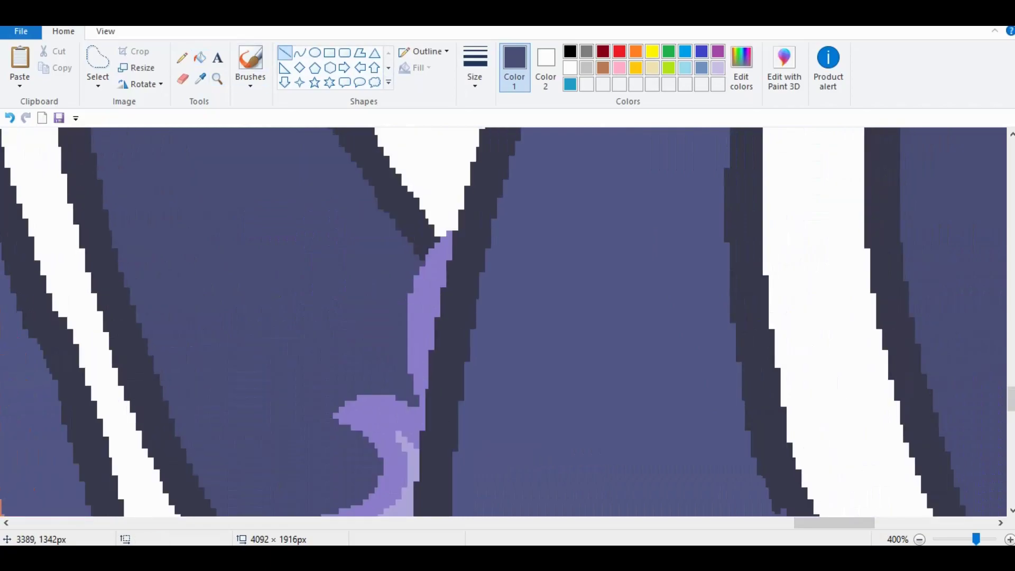
left_click(200, 57)
scroll(502, 322, "down", 3)
scroll(502, 322, "up", 5)
left_click(417, 433)
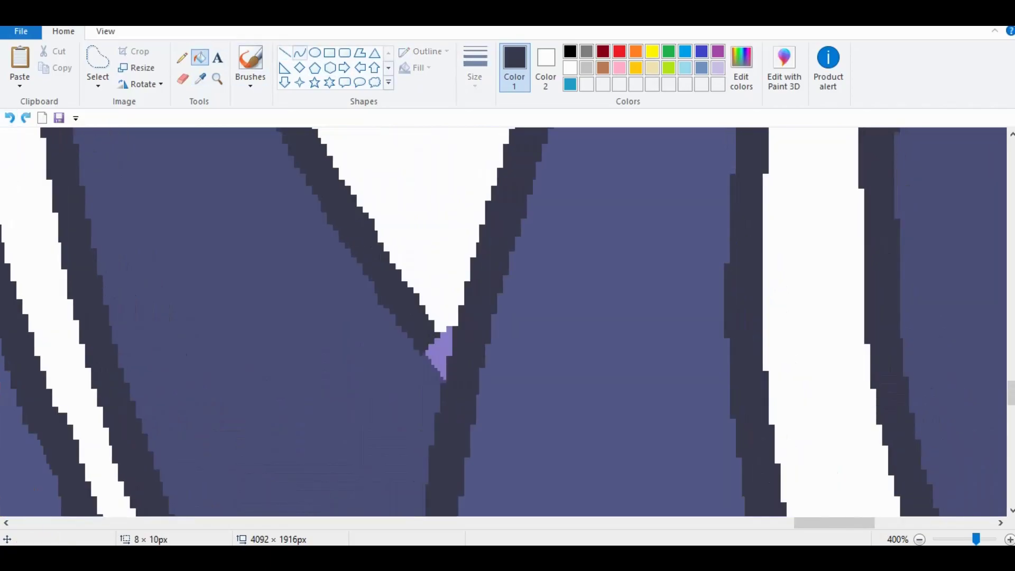
Fill the remaining purple notch between the far hind leg and the near front leg with the outline's dark grey.
left_click(200, 57)
left_click(200, 78)
left_click(460, 370)
left_click(440, 349)
scroll(503, 322, "down", 4)
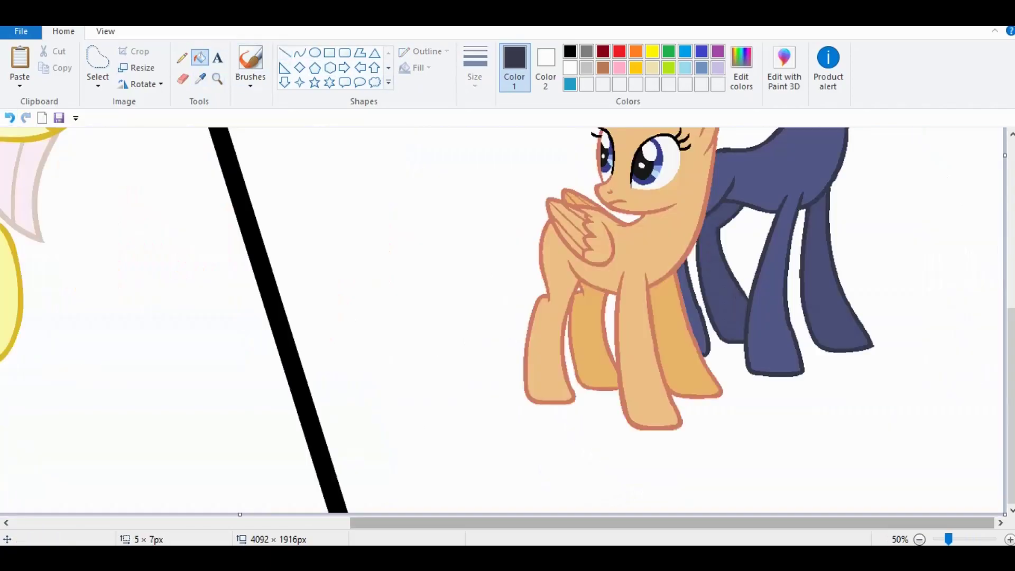
Recolour the large slate-blue pony's eyeshadow dark red, its iris red and the iris highlights pink and maroon to match the reference.
left_click(200, 79)
scroll(581, 296, "up", 1)
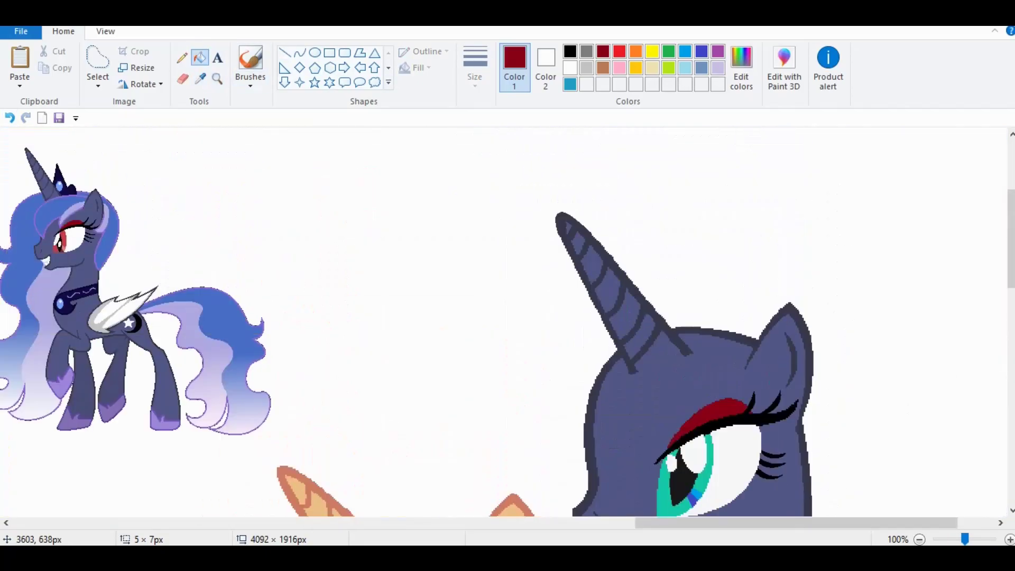
left_click(694, 449)
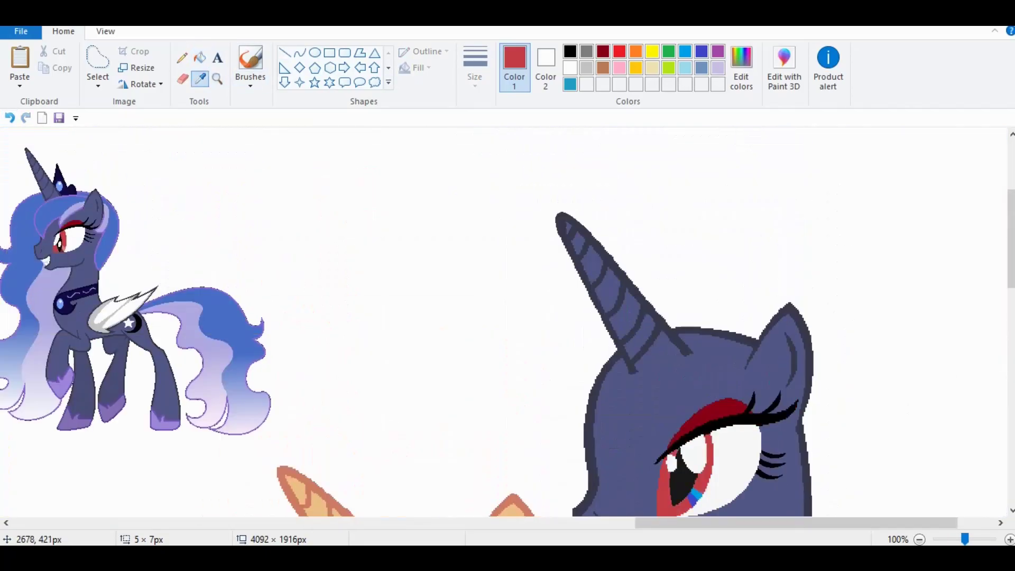
scroll(507, 323, "up", 1)
scroll(507, 322, "right", 5)
scroll(508, 322, "down", 1)
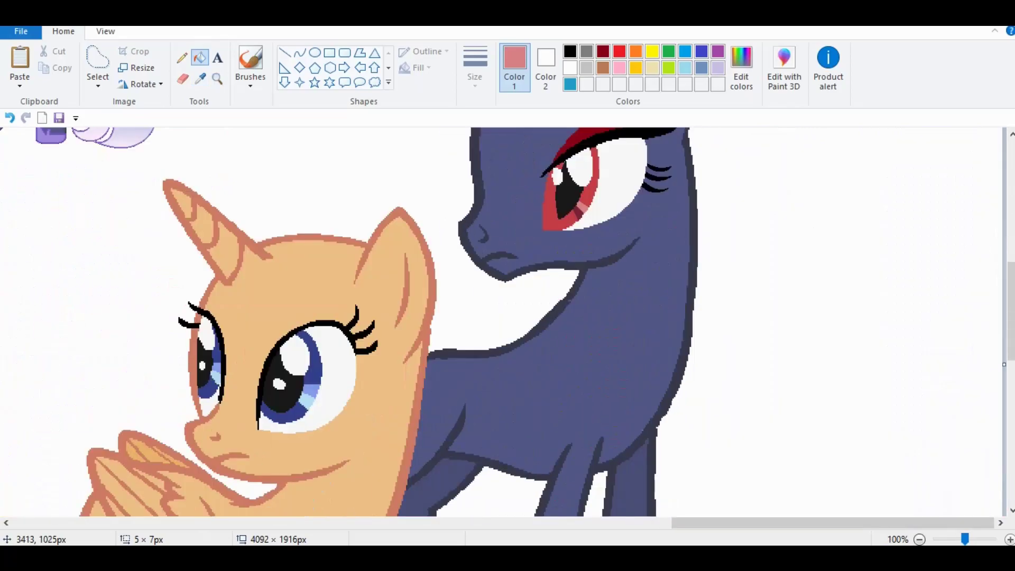
left_click(285, 52)
scroll(756, 140, "up", 1)
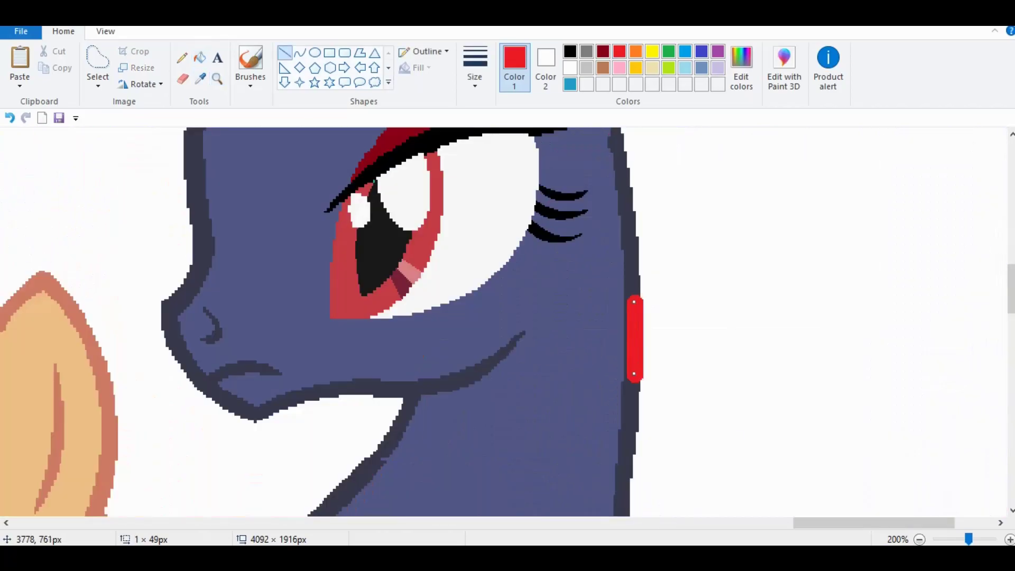
key("ctrl+z")
Sketch a small pointed lock below the large slate-blue pony's ear and the mane's inner edge down the neck in red curves.
scroll(507, 322, "left", 5)
scroll(508, 322, "down", 1)
scroll(507, 323, "left", 2)
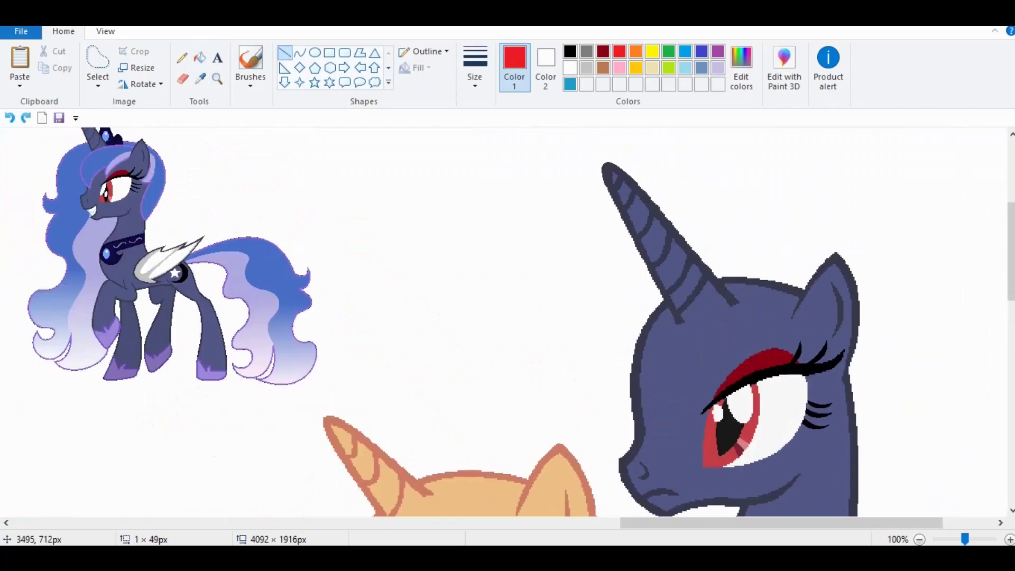
scroll(508, 322, "right", 3)
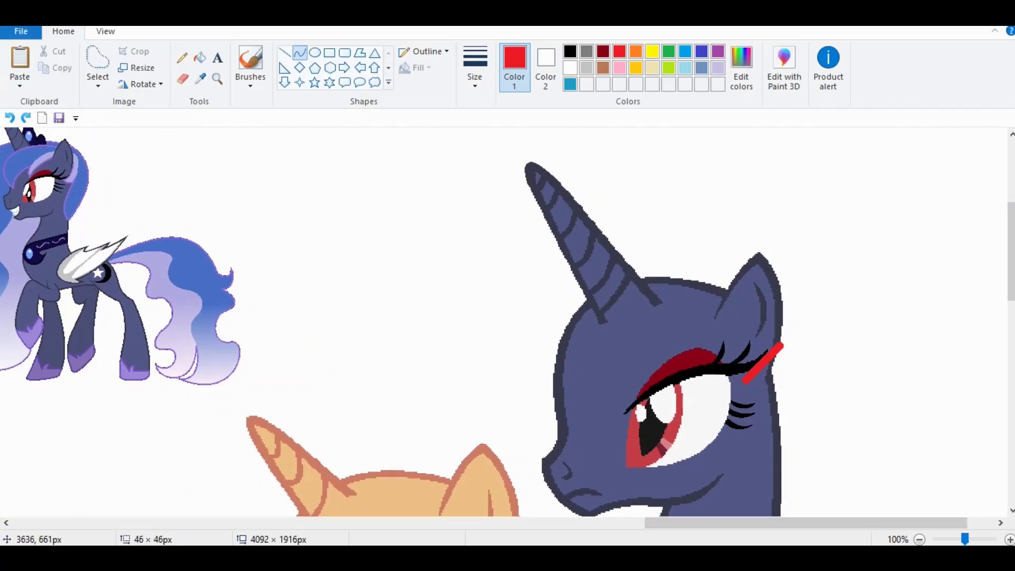
left_click_drag(773, 393, 753, 515)
left_click_drag(777, 418, 773, 423)
left_click(526, 431)
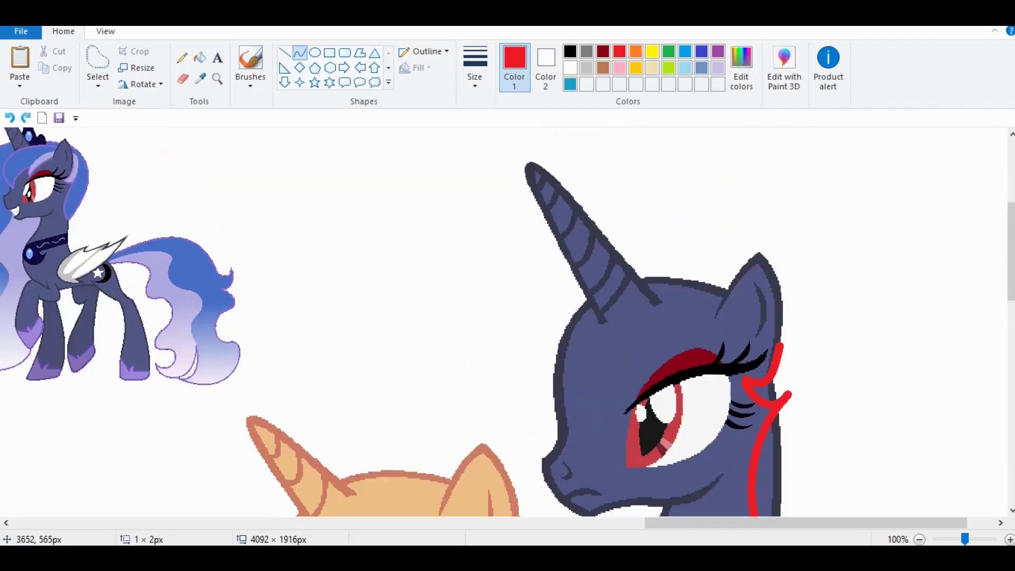
Sketch the mane's outer edge from behind the ear down the neck and a short fringe curve above the eyeshadow in red.
scroll(814, 394, "down", 3)
left_click_drag(814, 393, 785, 418)
left_click_drag(825, 296, 841, 295)
scroll(841, 296, "up", 3)
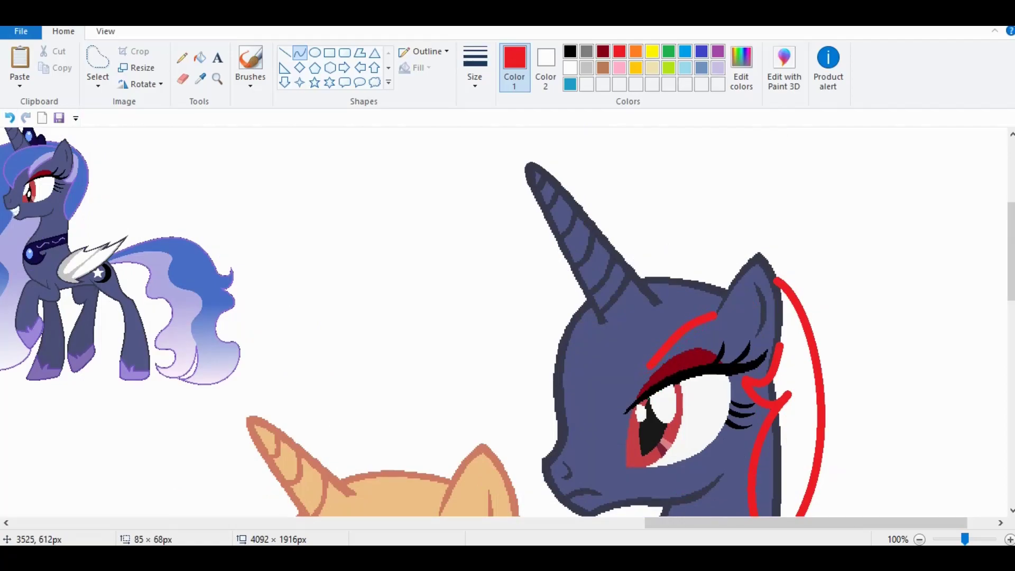
Move the small reference pony's head out beside the large slate-blue pony's head for a close comparison.
left_click(98, 59)
left_click_drag(39, 170, 411, 316)
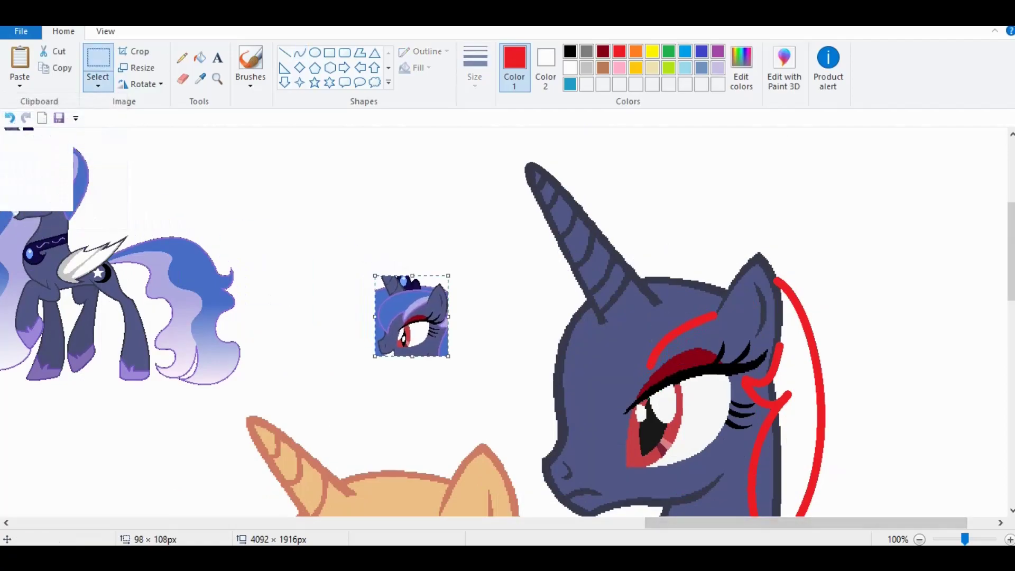
scroll(412, 316, "up", 1)
scroll(507, 317, "right", 2)
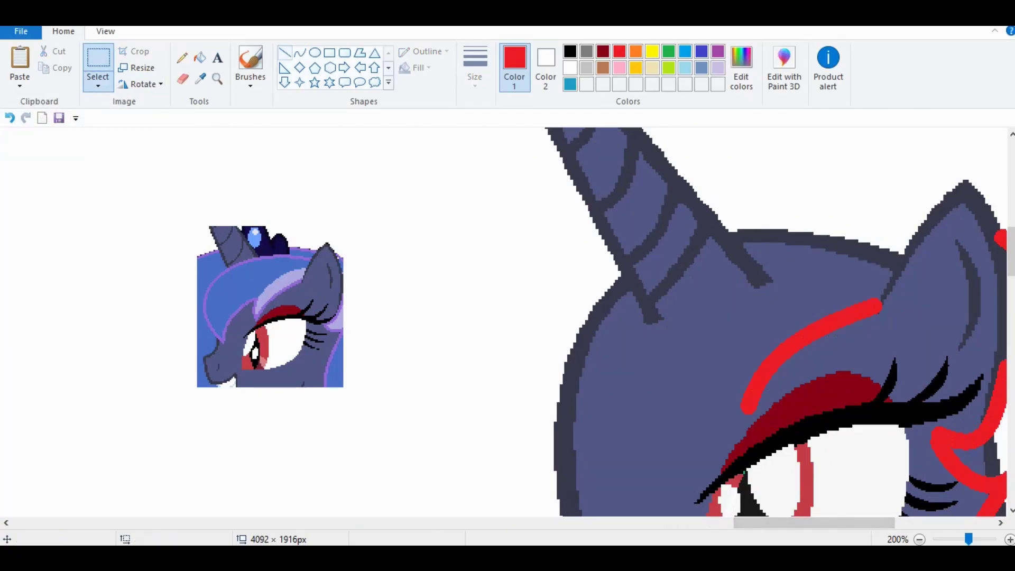
Sketch the fringe outline in red from the ear across the horn base and forehead, ending in pointed locks above the eye.
left_click(299, 52)
mouse_move(922, 233)
left_mouse_down()
mouse_move(826, 265)
mouse_move(603, 515)
left_mouse_up()
left_click_drag(687, 317, 555, 222)
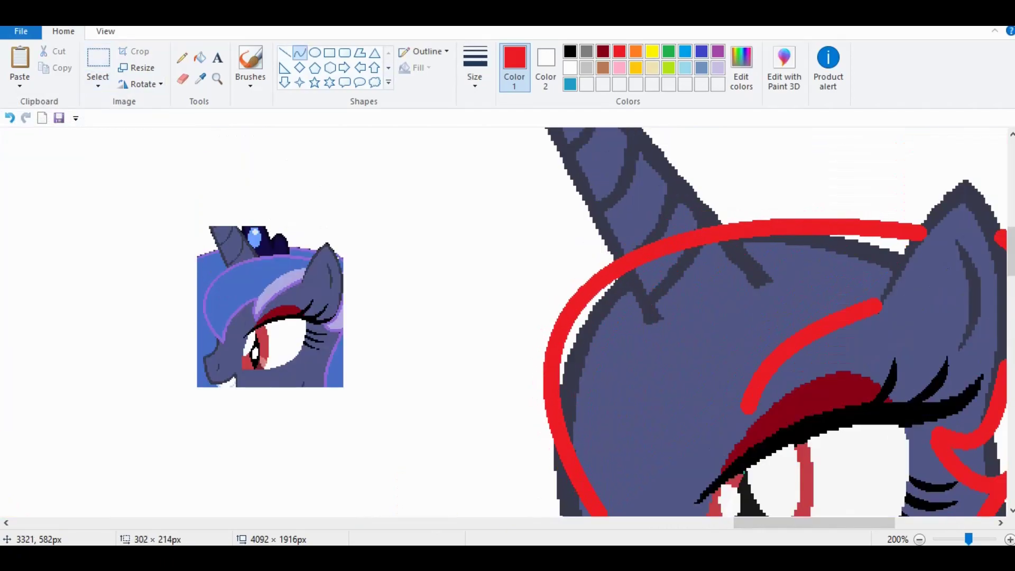
scroll(772, 322, "down", 2)
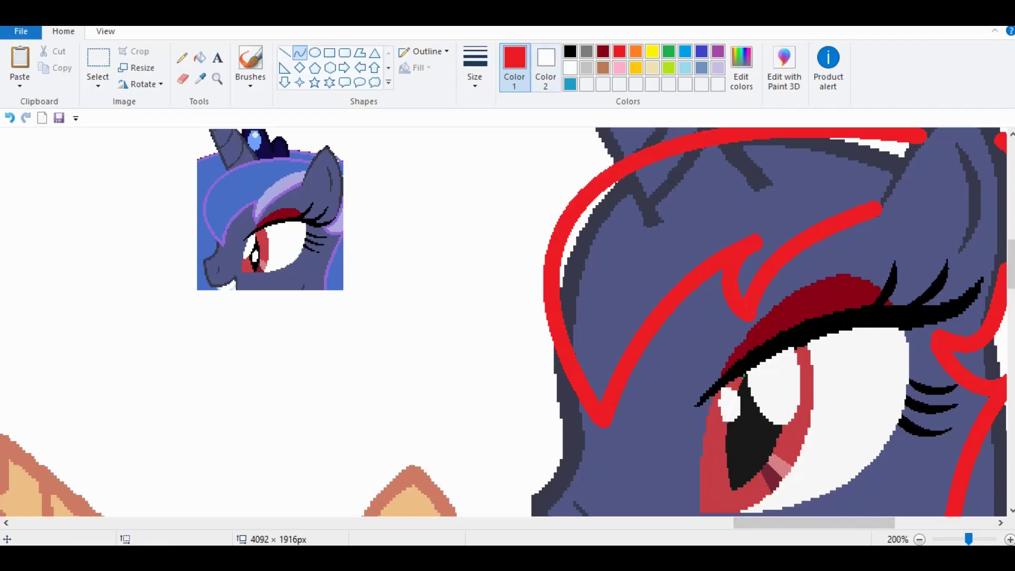
Fill the large slate-blue pony's pupil with black.
left_click(569, 52)
left_click(200, 57)
left_click(751, 439)
scroll(549, 375, "up", 2)
scroll(549, 374, "down", 3)
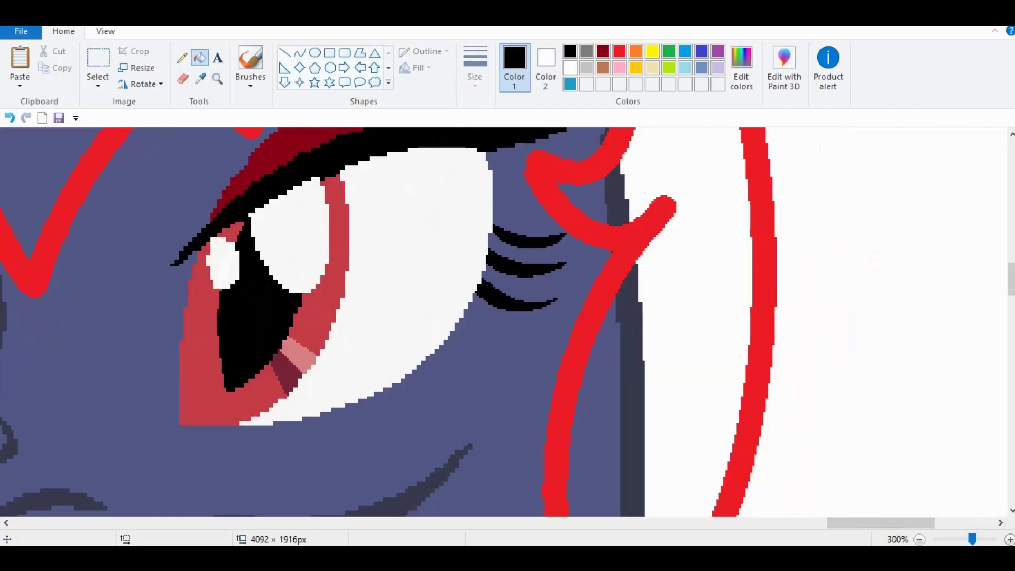
Put the small reference pony's head back in place on its body.
scroll(507, 317, "up", 3)
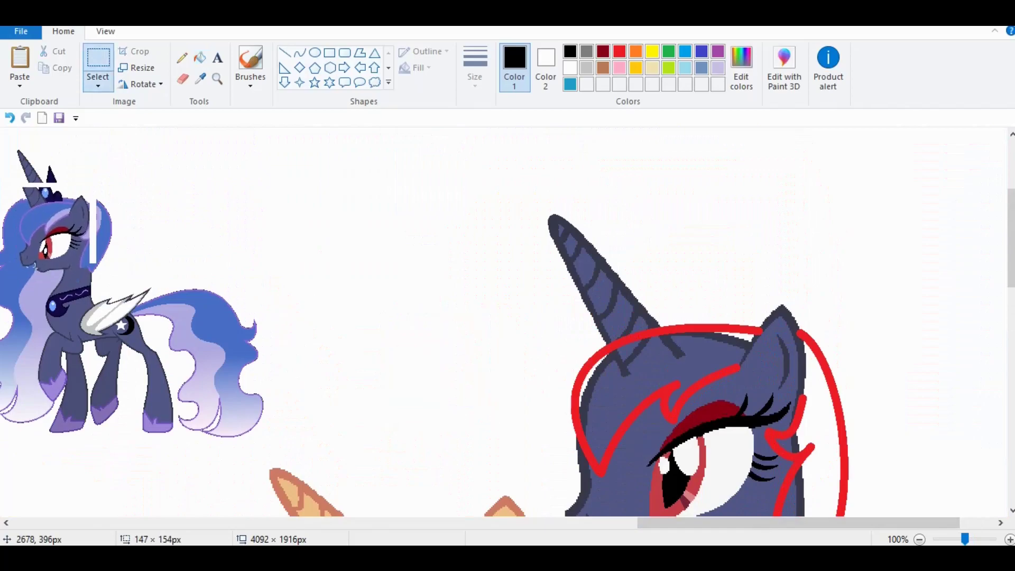
scroll(516, 190, "down", 1, "ctrl")
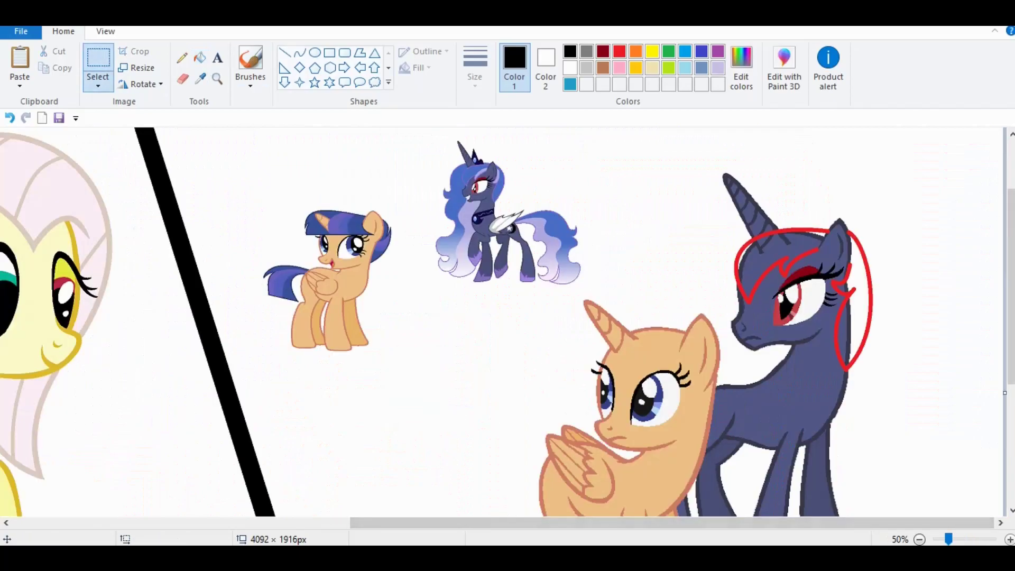
scroll(516, 190, "down", 3)
key("Escape")
Sketch a large red mane arc from the slate-blue pony's ear over its horn and down to the orange pony's head.
left_click(299, 53)
left_click(619, 52)
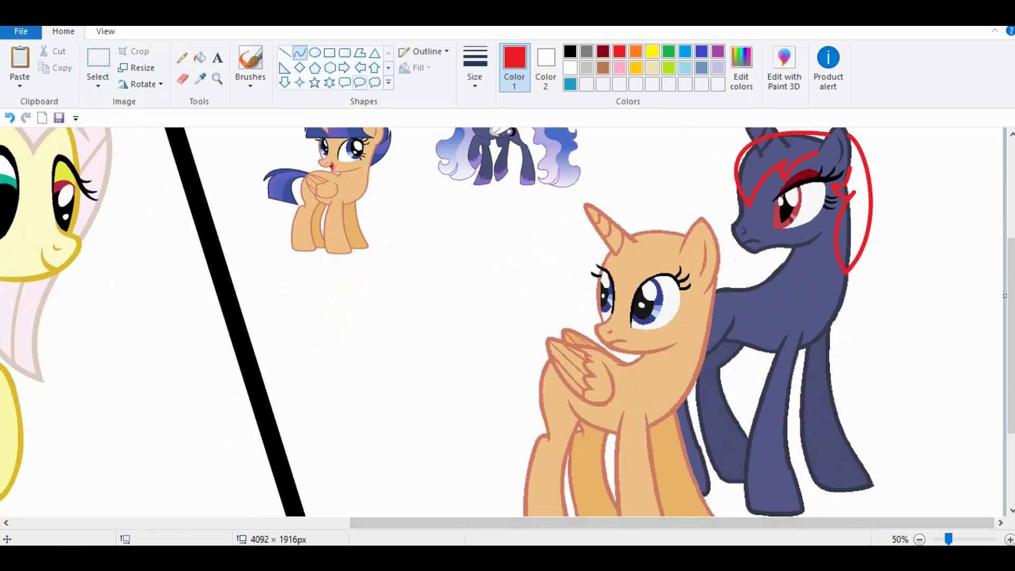
scroll(507, 317, "up", 1, "ctrl")
scroll(507, 317, "up", 3)
left_click_drag(811, 248, 433, 391)
mouse_move(488, 250)
left_mouse_down()
mouse_move(417, 211)
mouse_move(441, 206)
mouse_move(436, 393)
left_mouse_up()
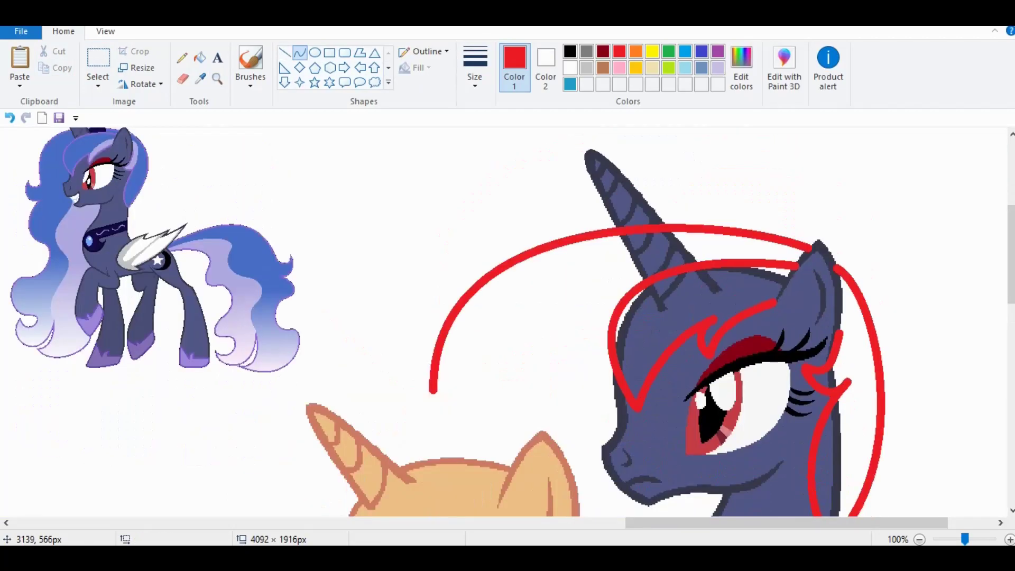
left_click_drag(437, 476, 428, 233)
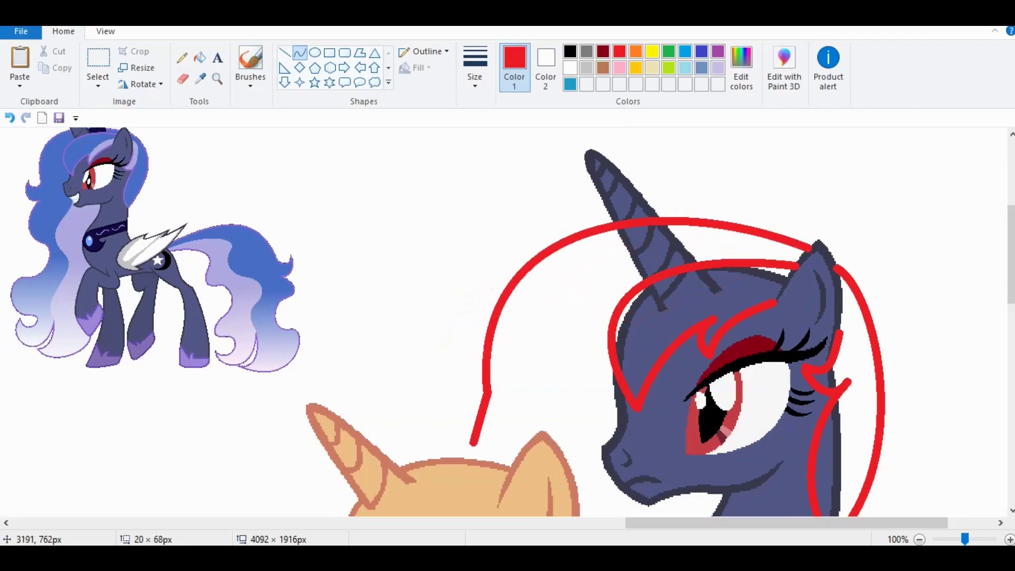
left_click_drag(496, 474, 492, 458)
Extend the red mane outline down to the orange pony's head and sketch its lower strands between the slate-blue pony's legs.
scroll(507, 317, "down", 5)
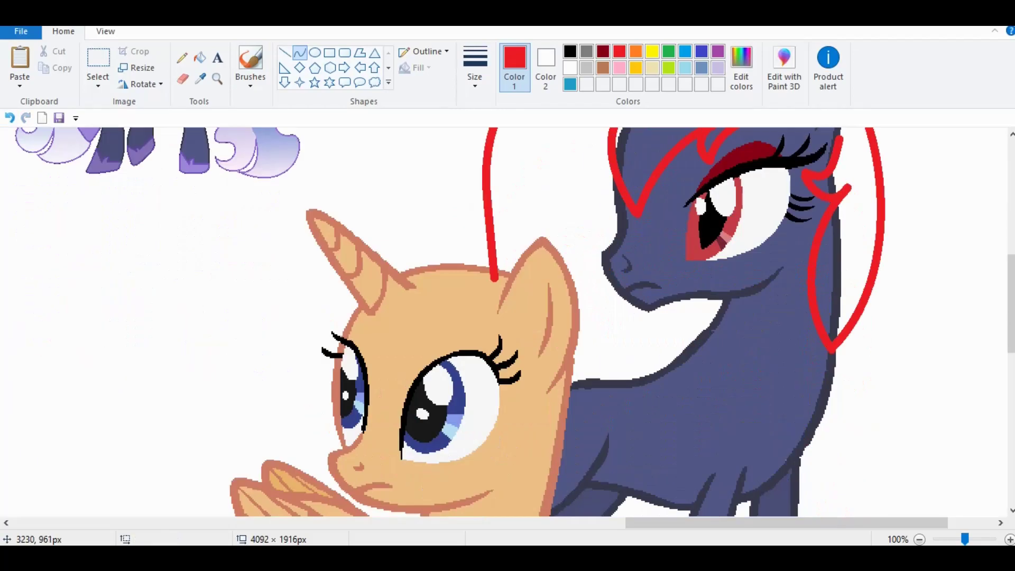
scroll(507, 317, "down", 2)
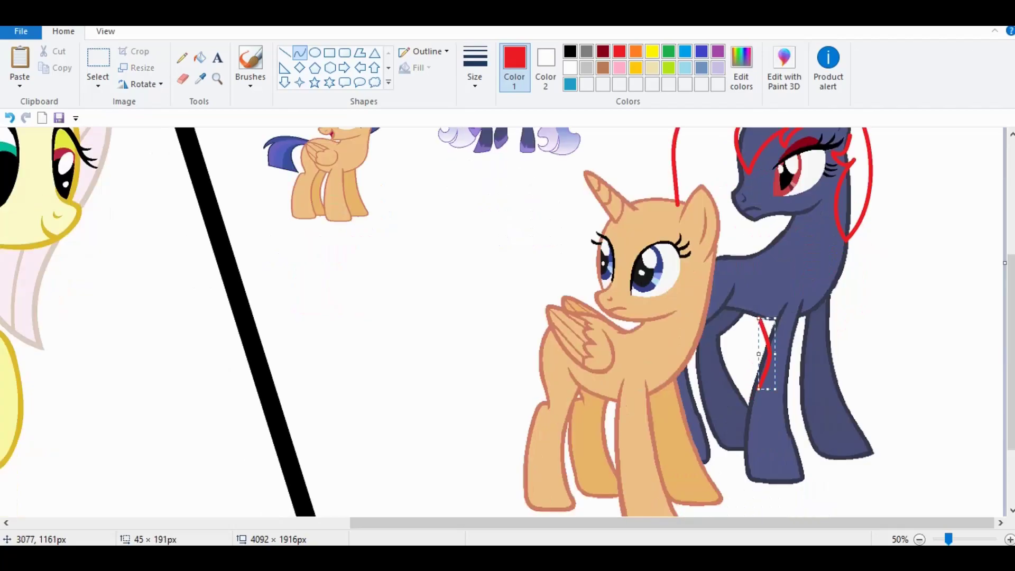
key("Escape")
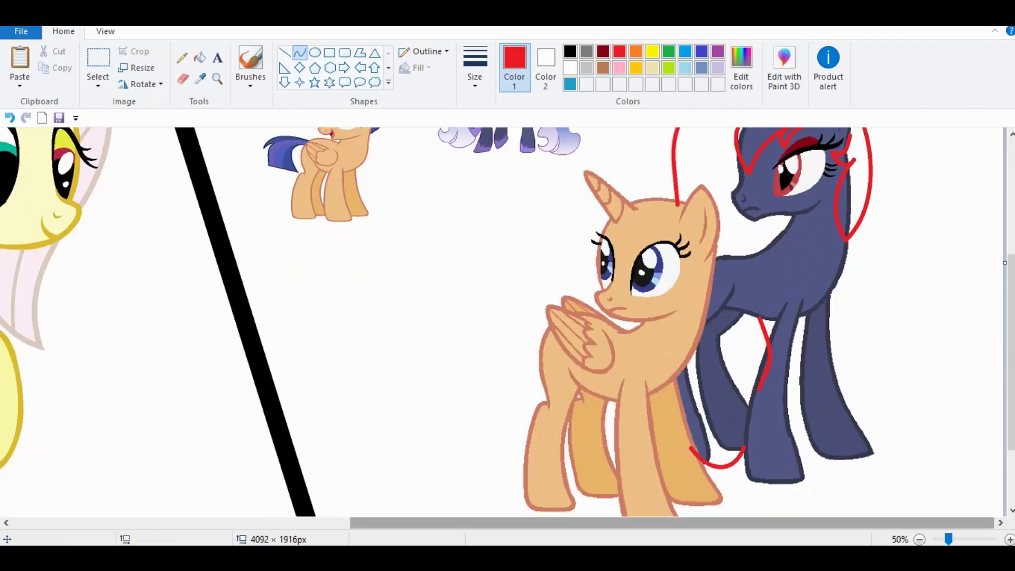
Bring the slate-blue pony's horn and the orange pony's body in front of the red mane lines.
key("ctrl+a")
scroll(507, 317, "up", 2)
scroll(508, 317, "down", 10)
key("ctrl+z")
key("ctrl+z")
key("ctrl+z")
key("ctrl+z")
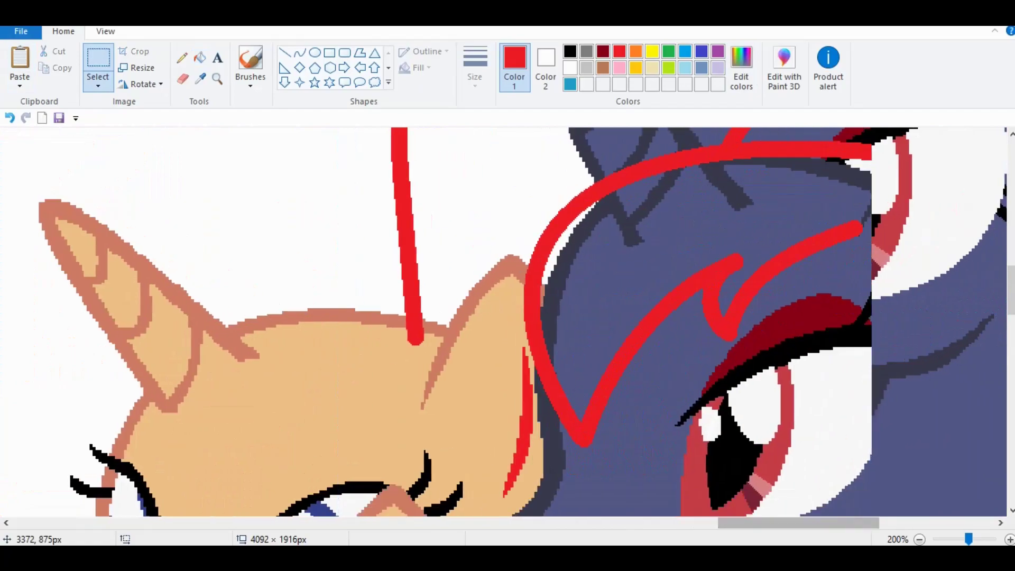
left_click(701, 52)
key("ctrl+y")
key("ctrl+y")
key("ctrl+z")
key("ctrl+z")
scroll(508, 317, "down", 2)
key("ctrl+y")
key("ctrl+z")
key("ctrl+z")
scroll(571, 296, "up", 5)
scroll(507, 317, "down", 3)
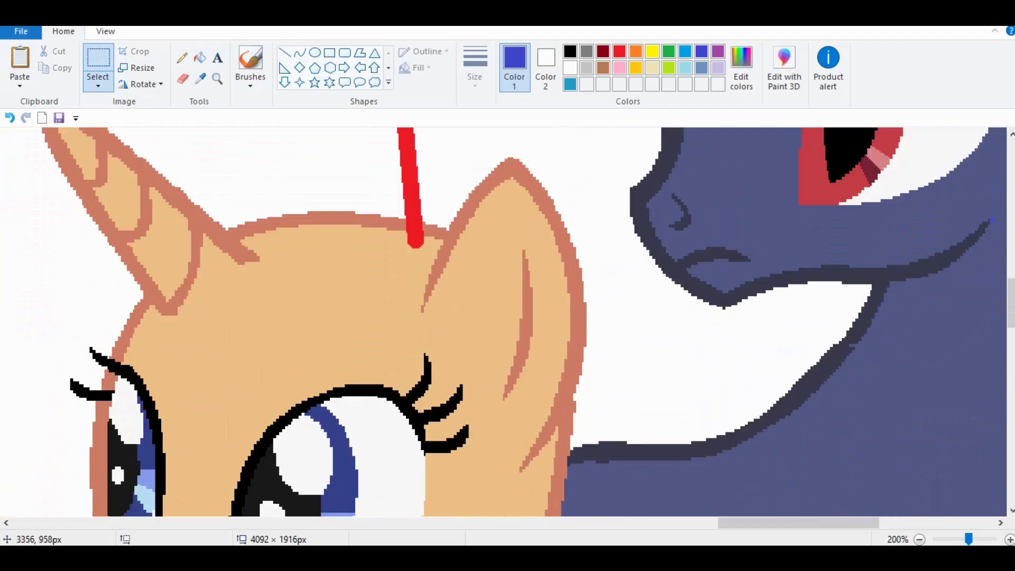
Touch up stray pixels on both ponies with their sampled body colours.
scroll(508, 317, "right", 3)
left_click(199, 57)
left_click(200, 79)
left_click(454, 170)
scroll(508, 317, "down", 3)
Restore the orange pony's head outline and skin across the overlapping red mane line, using the sampled outline and skin colours.
left_click(200, 78)
left_click(106, 317)
left_click(284, 52)
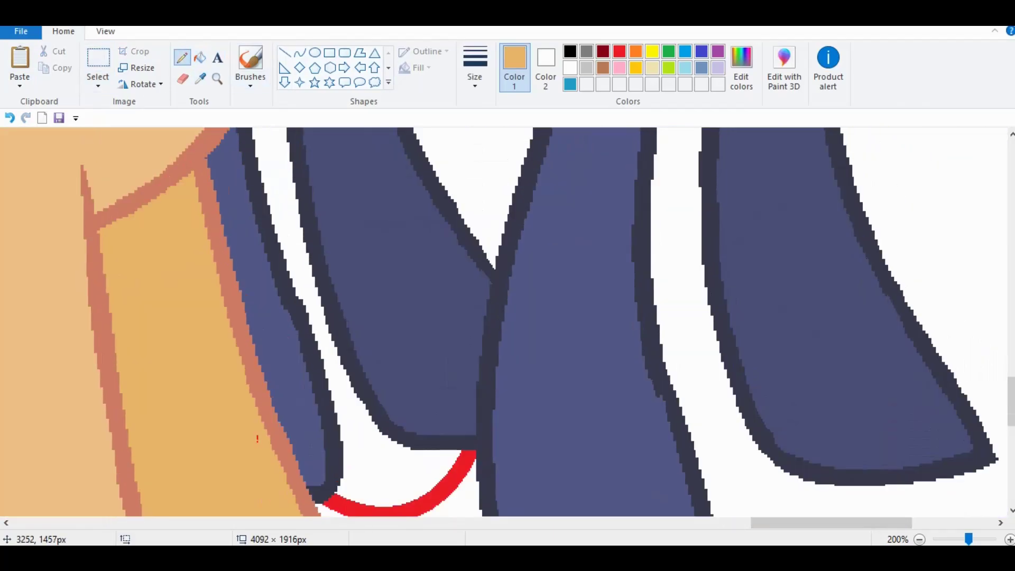
scroll(296, 159, "up", 3)
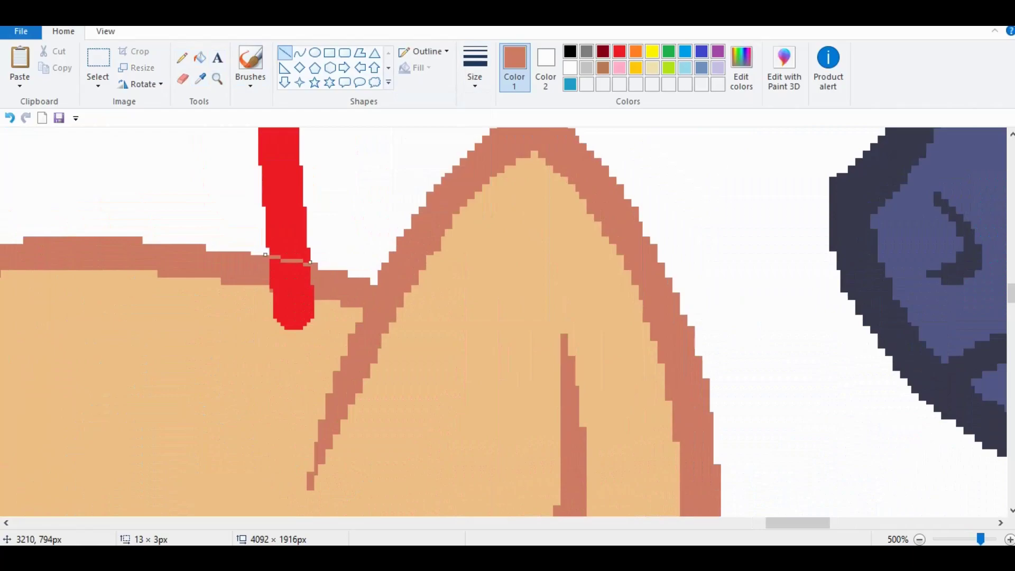
left_click(200, 57)
left_click(291, 264)
left_click(200, 78)
left_click(212, 370)
left_click(293, 311)
scroll(793, 317, "down", 2)
scroll(793, 317, "up", 1)
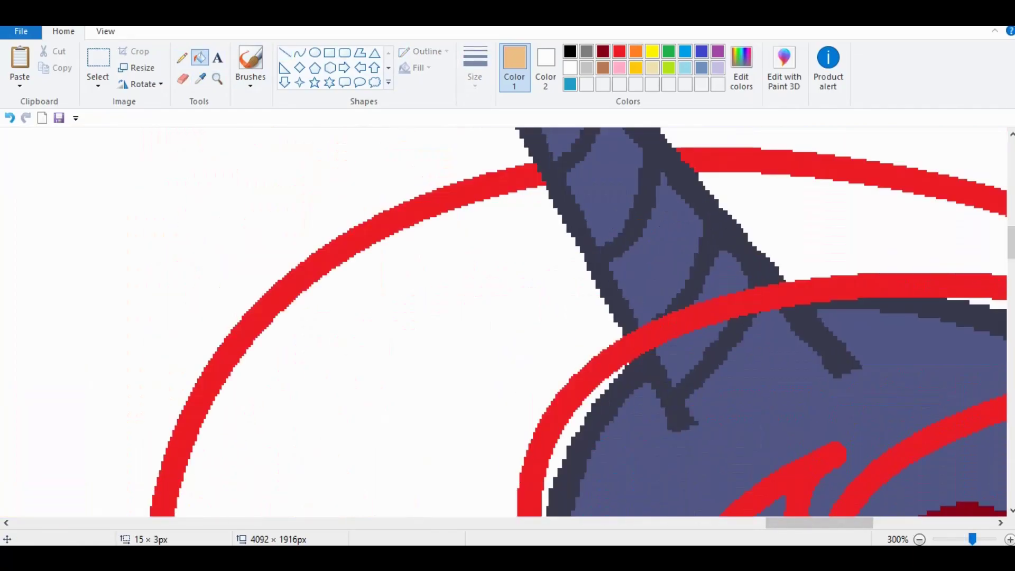
Fill the forehead area enclosed by the red fringe outline with white, clearing the body colour and old head outline.
scroll(507, 317, "down", 3)
scroll(507, 317, "up", 3)
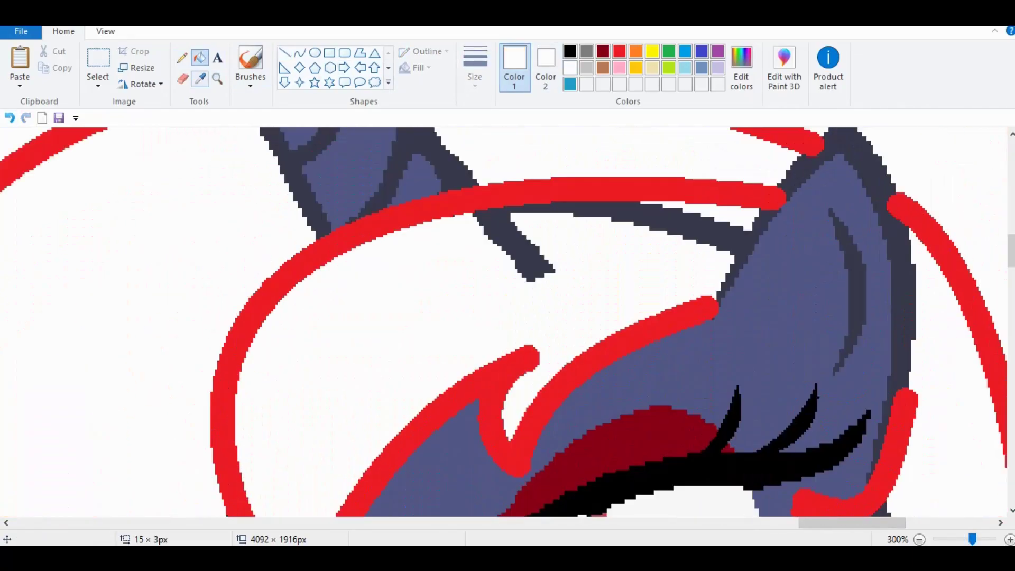
scroll(508, 317, "up", 2)
left_click(200, 57)
left_click(291, 307)
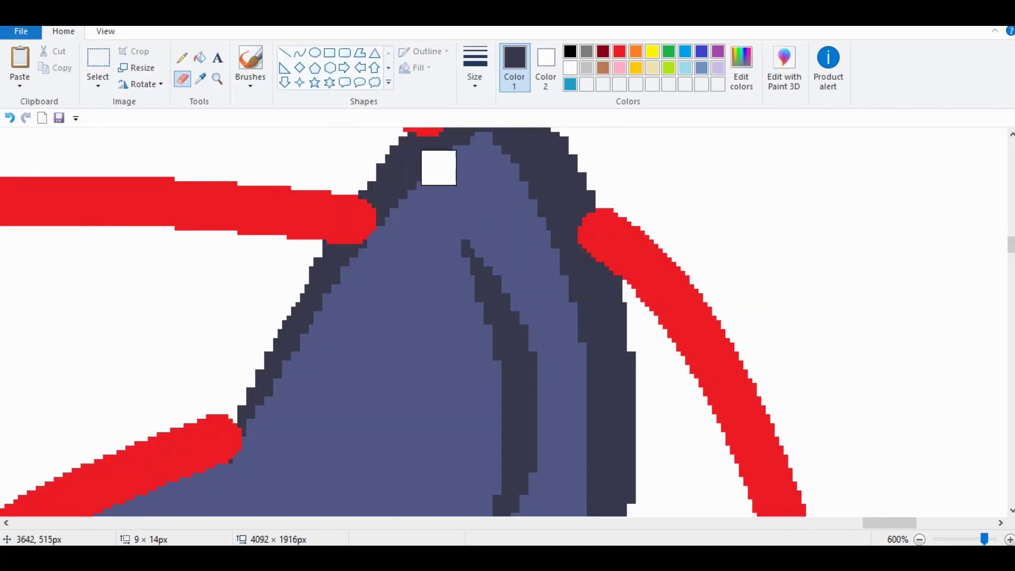
Redraw the slate-blue pony's dark ear outline over the red line ends and fill the overlaps with the outline colour.
left_click(216, 79)
left_click(513, 386)
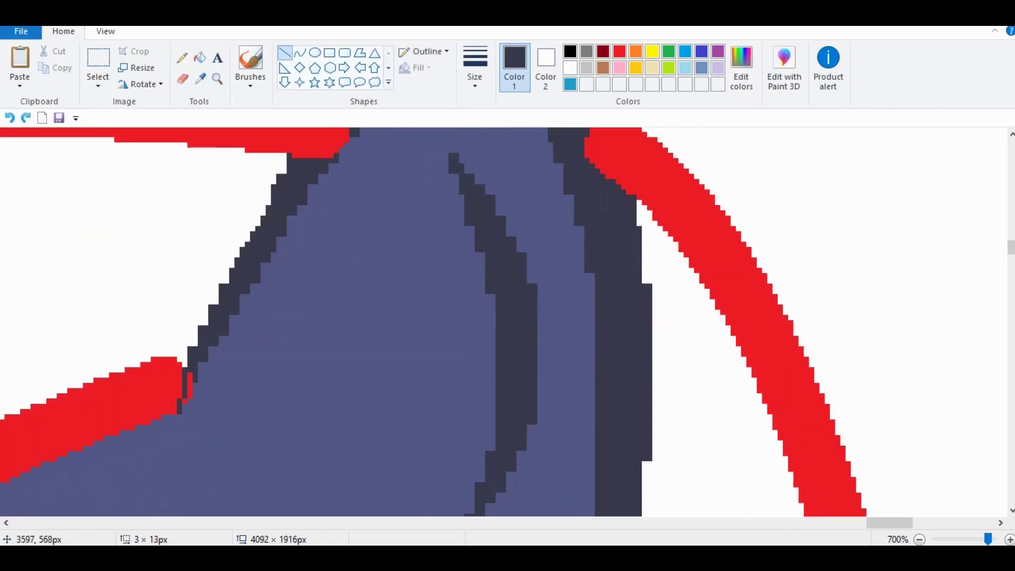
scroll(508, 317, "up", 3)
left_click(200, 57)
left_click(320, 319)
left_click(414, 200)
scroll(507, 317, "down", 3)
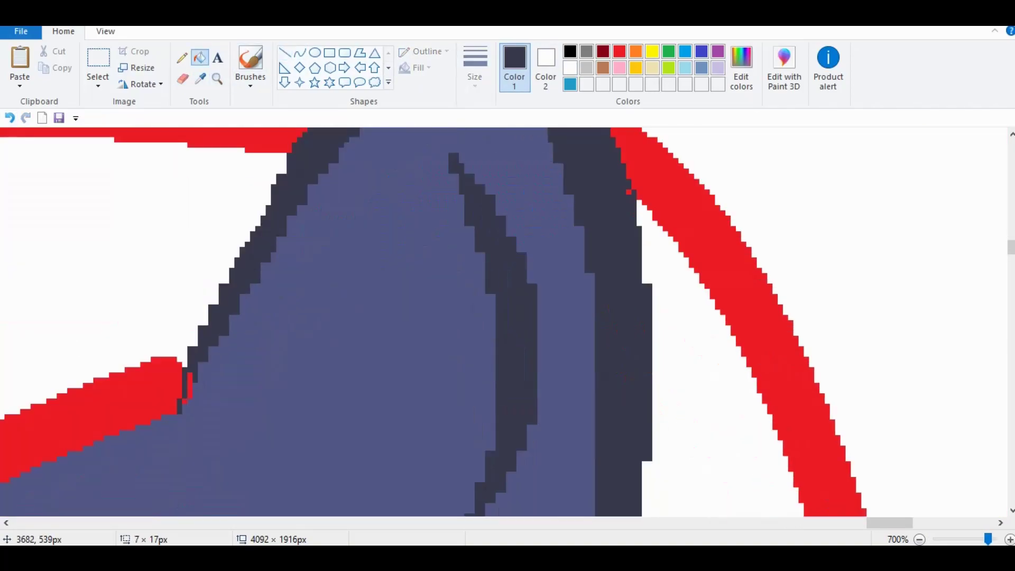
Taper the upper end of the red lock behind the eye and redraw the dark outline beside it.
left_click(284, 52)
left_click(619, 51)
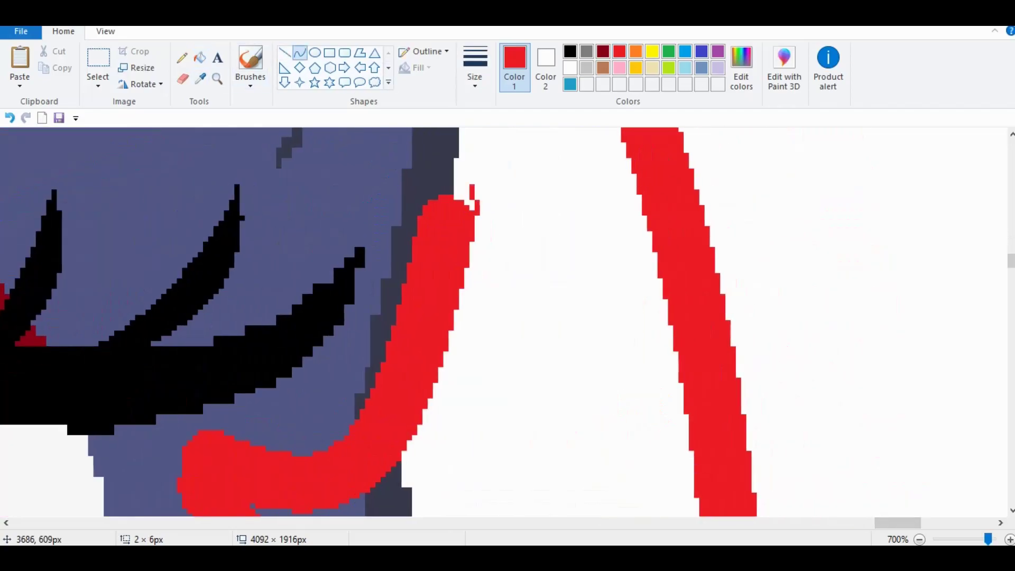
left_click_drag(474, 185, 472, 181)
scroll(474, 185, "up", 2)
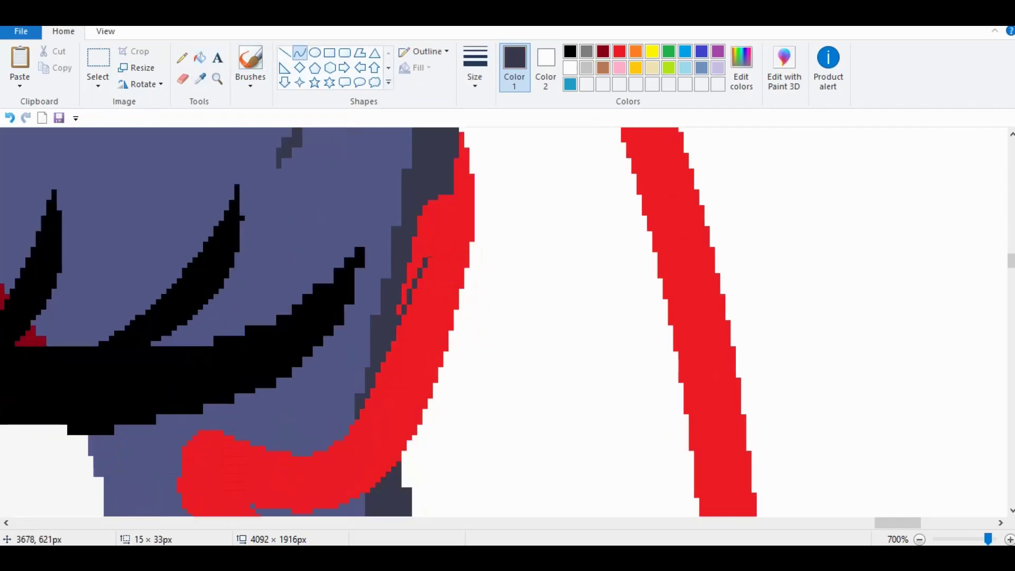
scroll(507, 322, "down", 3)
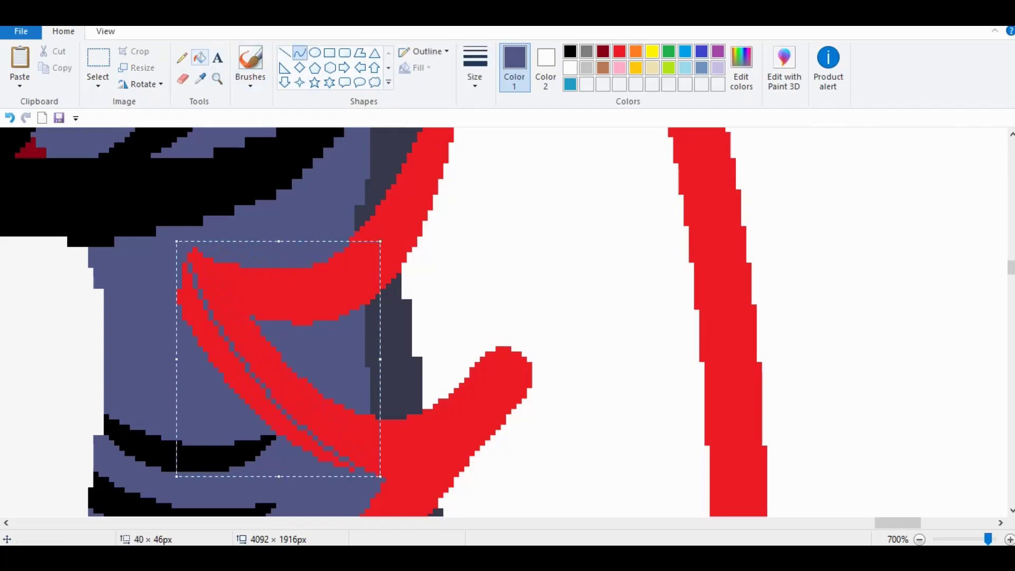
Sharpen the points of the red lock behind the eye and clear the hair area inside it to white.
left_click(199, 57)
scroll(508, 322, "down", 2)
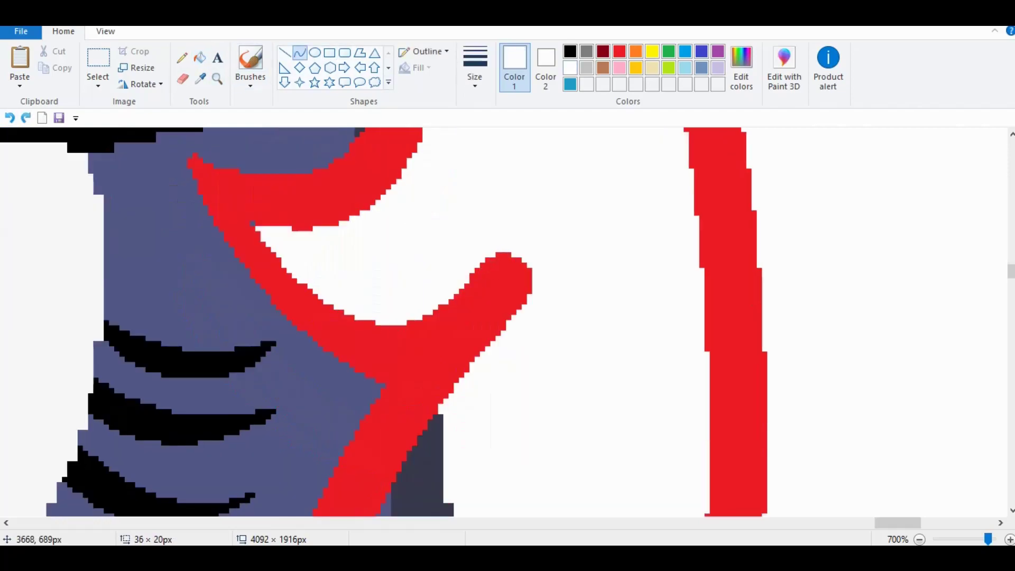
left_click_drag(401, 327, 510, 264)
left_click(523, 275)
left_click(199, 57)
scroll(508, 322, "down", 10)
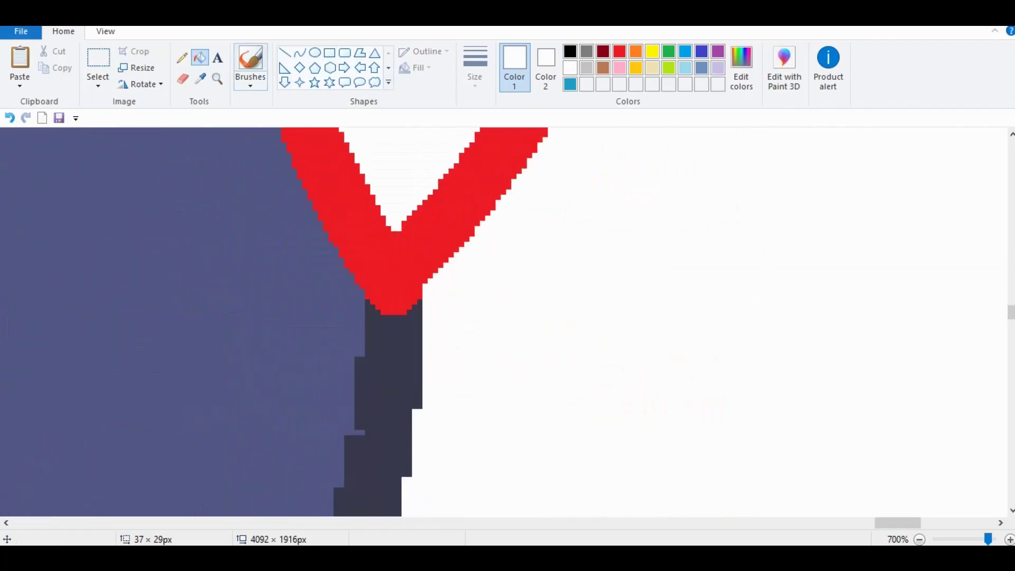
left_click(620, 51)
left_click(217, 78)
left_click(634, 317)
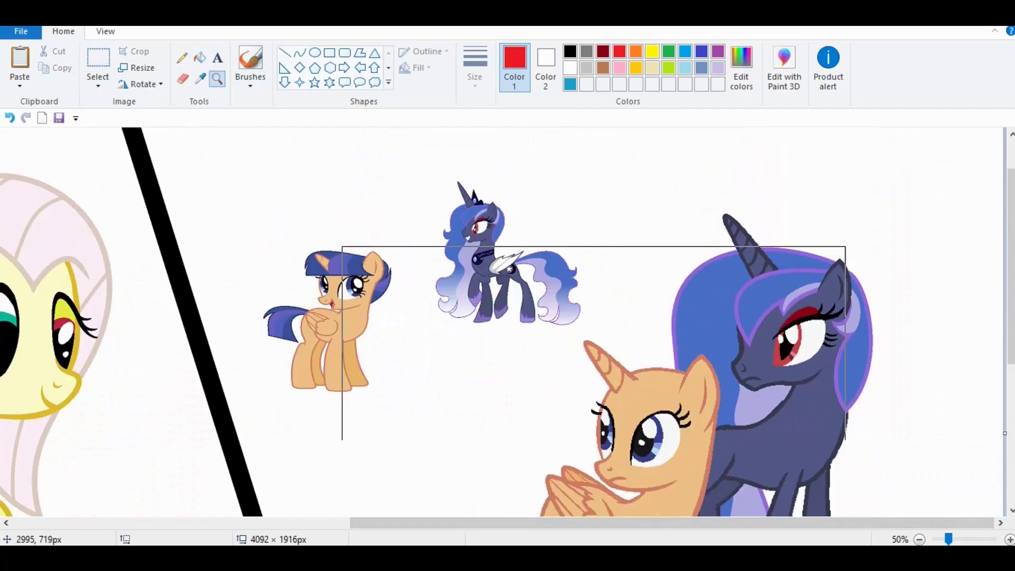
left_click(686, 334)
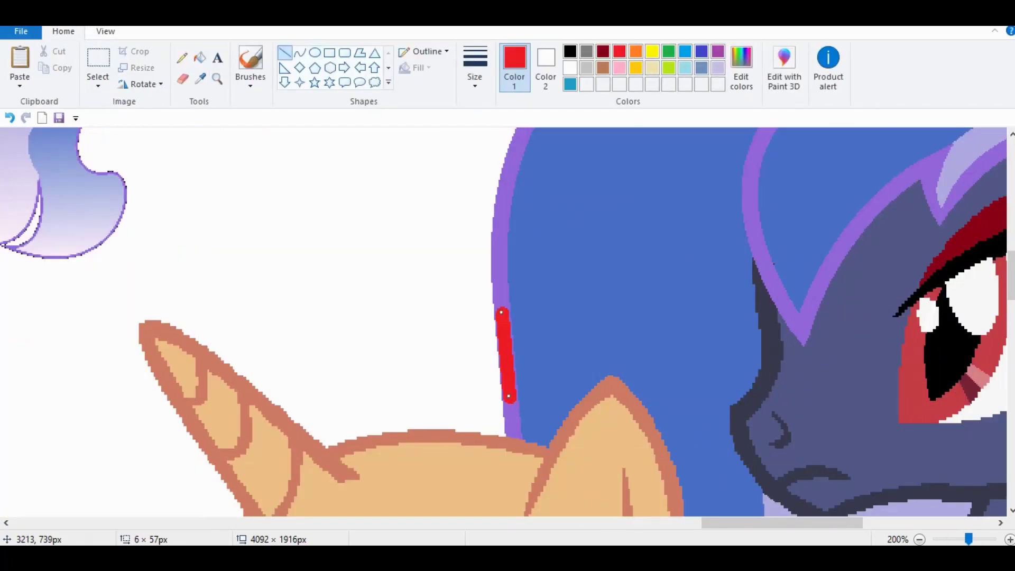
key("ctrl+z")
key("ctrl+Page_Down")
key("ctrl+Page_Down")
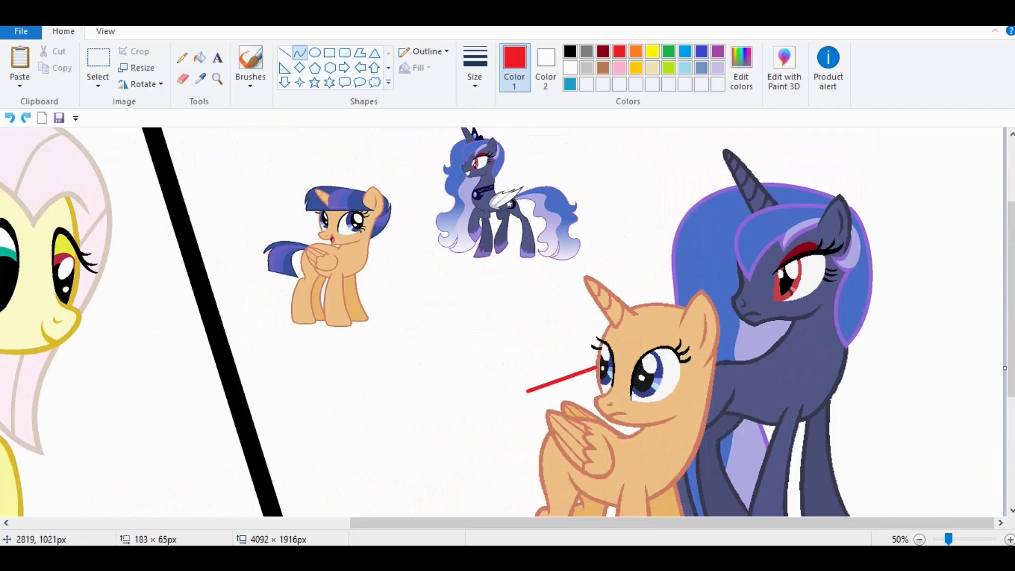
Sketch the slate-blue pony's tail in red as an arc behind the orange pony, with a curled lock and a wavy edge.
mouse_move(698, 363)
left_mouse_down()
mouse_move(492, 417)
mouse_move(457, 369)
left_mouse_up()
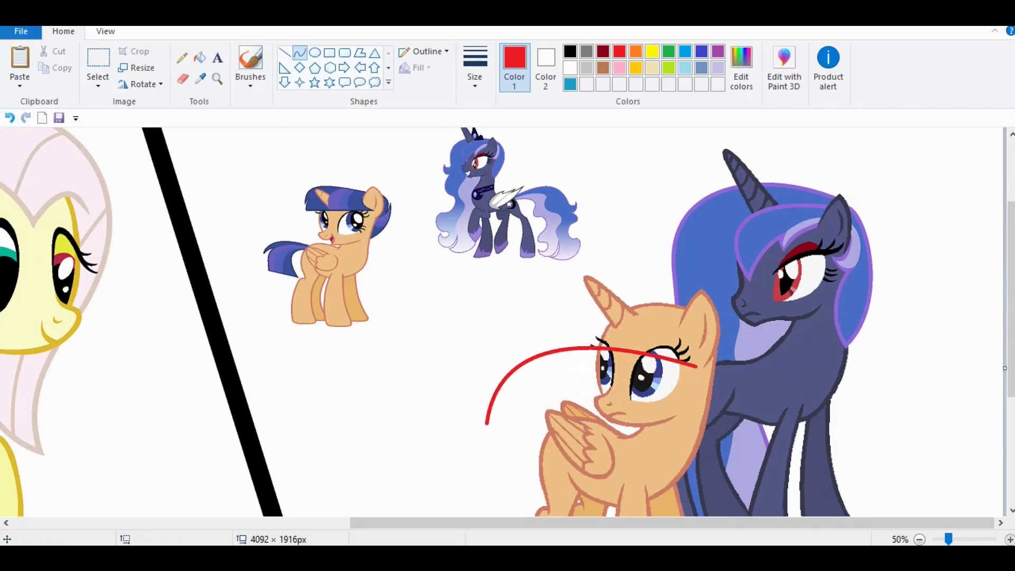
left_click(1009, 539)
scroll(586, 400, "down", 3)
left_click_drag(586, 400, 354, 338)
scroll(536, 507, "up", 4)
scroll(536, 507, "down", 4)
scroll(507, 322, "down", 3)
left_click_drag(484, 370, 508, 328)
key("ctrl+Page_Down")
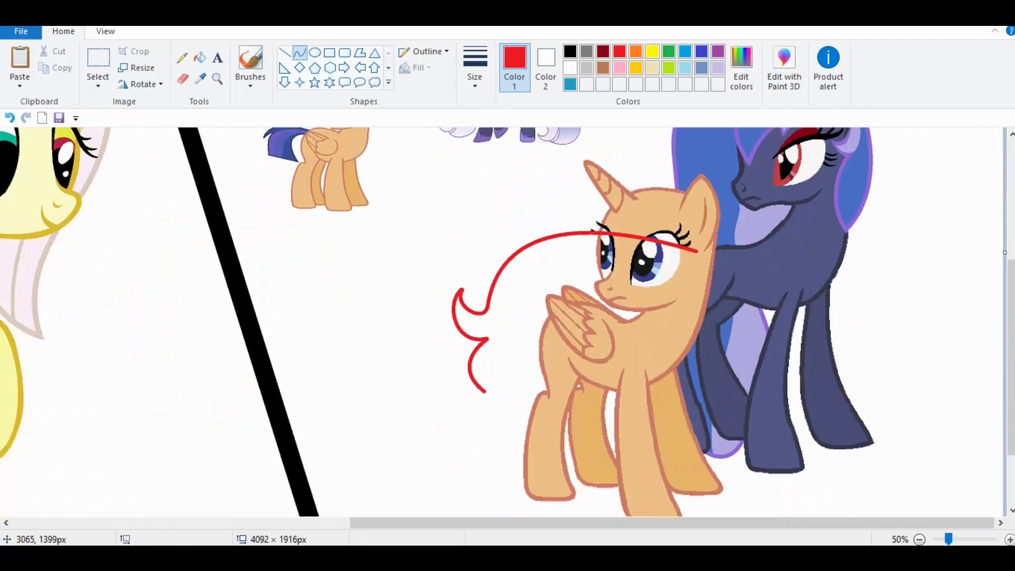
Place the small slate-blue reference pony's tail section beside the large tail sketch.
scroll(507, 322, "up", 3)
scroll(507, 323, "down", 2)
key("ctrl+Page_Up")
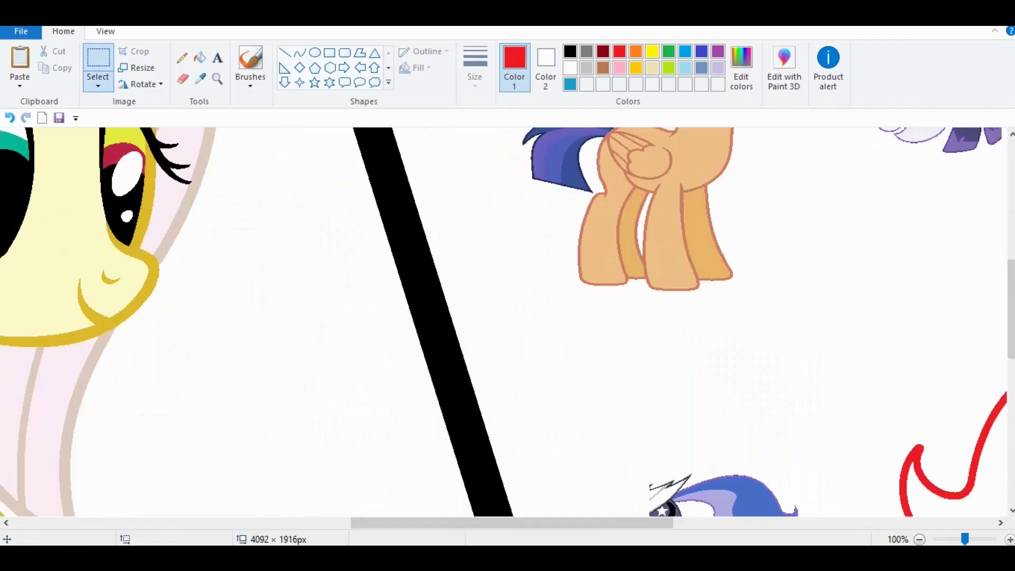
scroll(508, 322, "down", 4)
scroll(508, 323, "right", 5)
Complete the red tail outline with wavy curves down to the hooves and pointed locks across the orange pony's legs.
left_click(300, 52)
left_click_drag(621, 362, 576, 455)
left_click_drag(599, 409, 641, 393)
scroll(608, 370, "down", 2)
mouse_move(577, 358)
left_mouse_down()
mouse_move(770, 389)
mouse_move(796, 433)
left_mouse_up()
left_click_drag(560, 370, 507, 344)
left_click_drag(661, 465, 671, 504)
scroll(532, 235, "right", 5)
mouse_move(531, 432)
left_mouse_down()
mouse_move(442, 349)
mouse_move(629, 404)
mouse_move(548, 397)
left_mouse_up()
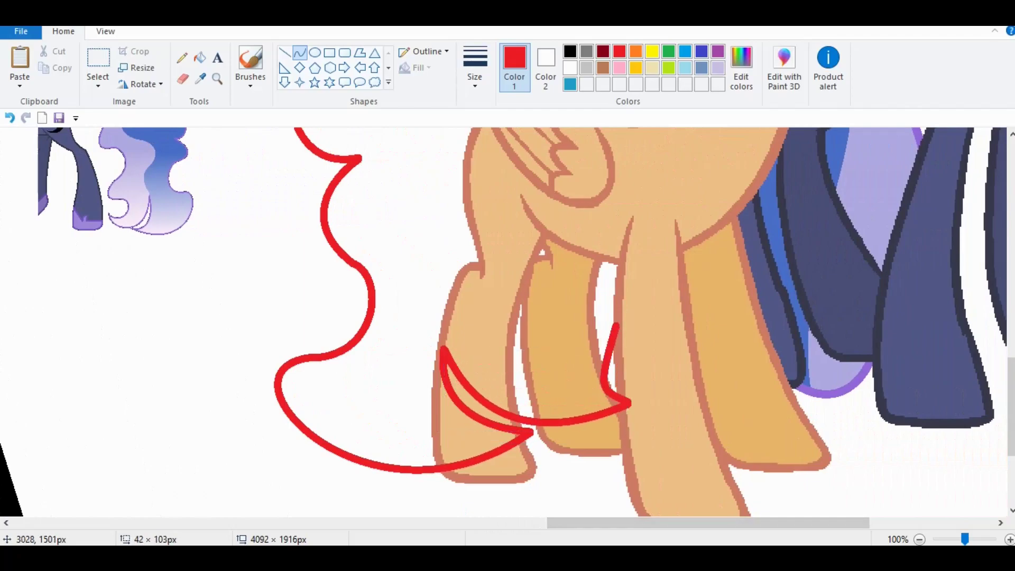
scroll(508, 317, "up", 5)
scroll(508, 317, "down", 2)
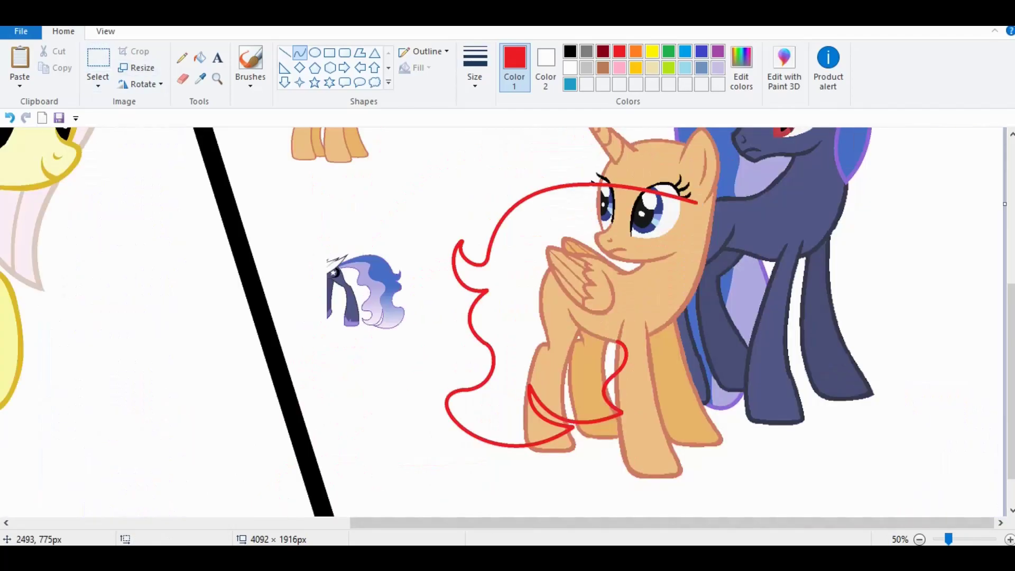
Bring the orange pony's body and legs in front of the red tail lines.
scroll(507, 317, "up", 2)
left_click(701, 51)
left_click(199, 57)
left_click(555, 392)
key("ctrl+z")
left_click(216, 79)
left_click(592, 243)
key("ctrl+z")
left_click(98, 66)
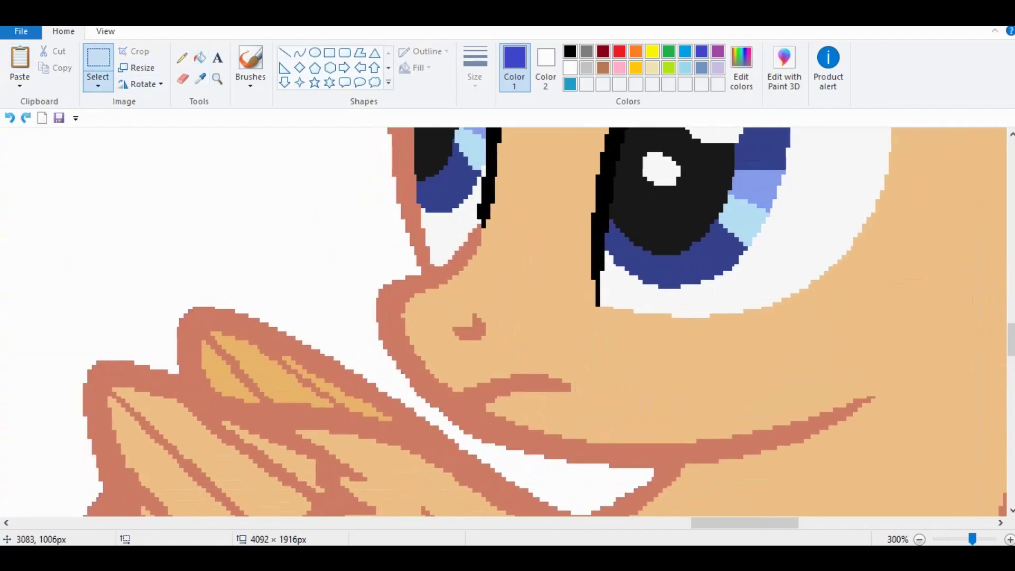
scroll(507, 317, "down", 5)
left_click(603, 351)
left_click(526, 382)
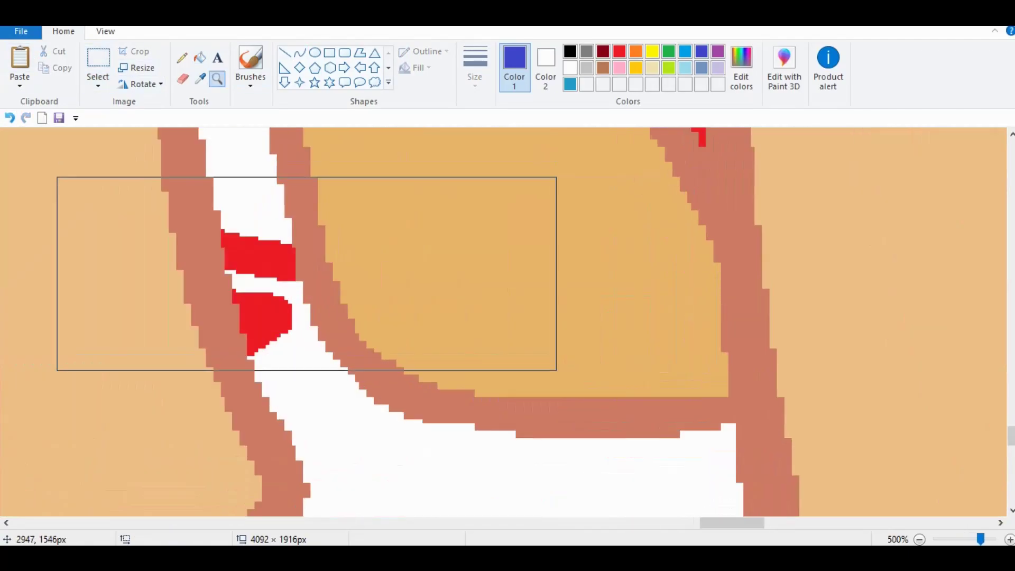
Sharpen the corners of the tail locks with red and white curves and clear the trimmed pieces to white.
left_click(300, 53)
left_click(570, 68)
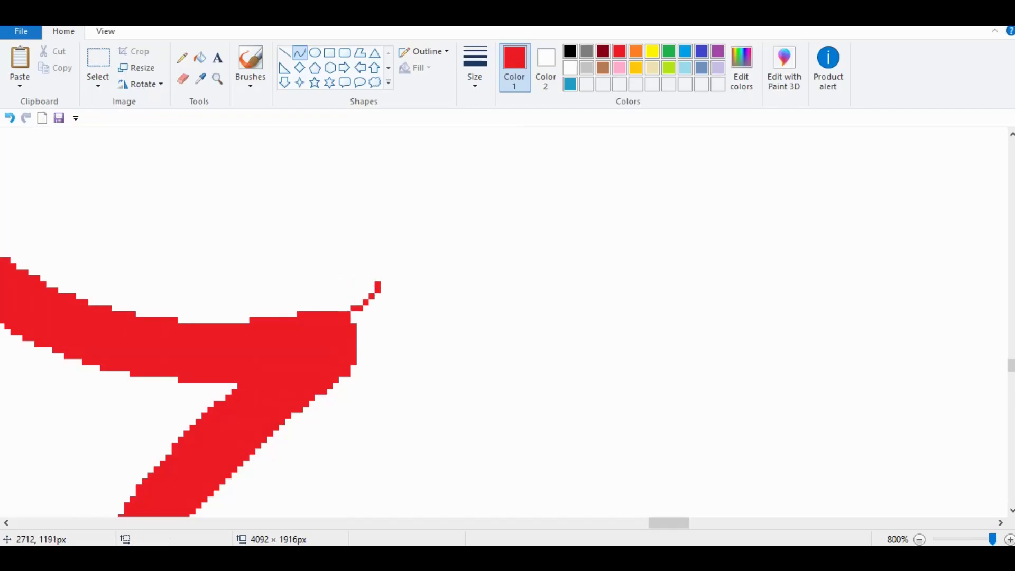
scroll(508, 322, "up", 3)
scroll(507, 322, "left", 3)
scroll(508, 322, "up", 3)
left_click(570, 68)
left_click_drag(407, 191, 421, 317)
left_click(200, 56)
left_click(431, 222)
Recolour the red tail outline purple, including the end beside the orange pony's eyelashes.
scroll(507, 323, "down", 7)
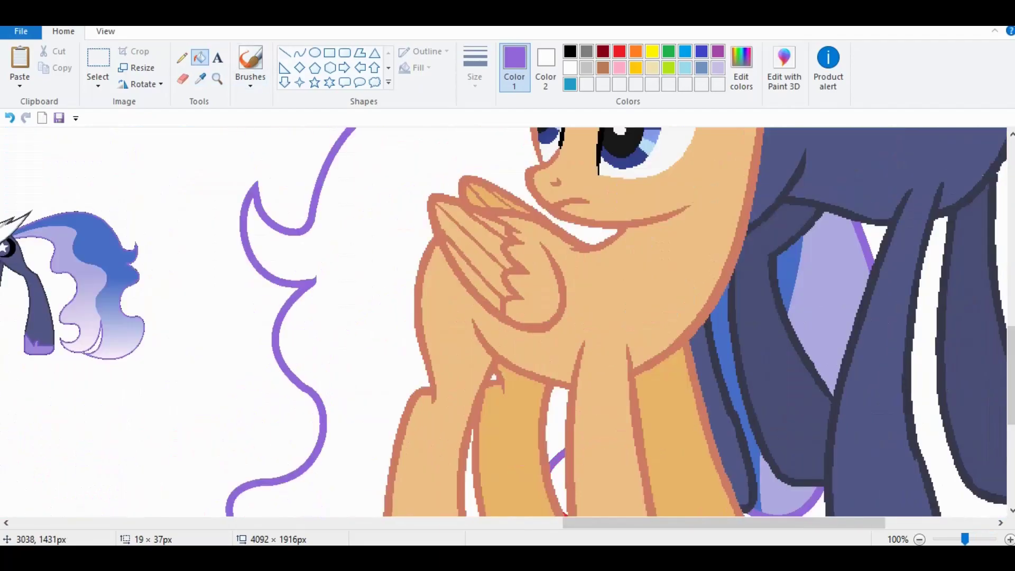
scroll(508, 323, "down", 2)
scroll(508, 322, "up", 1)
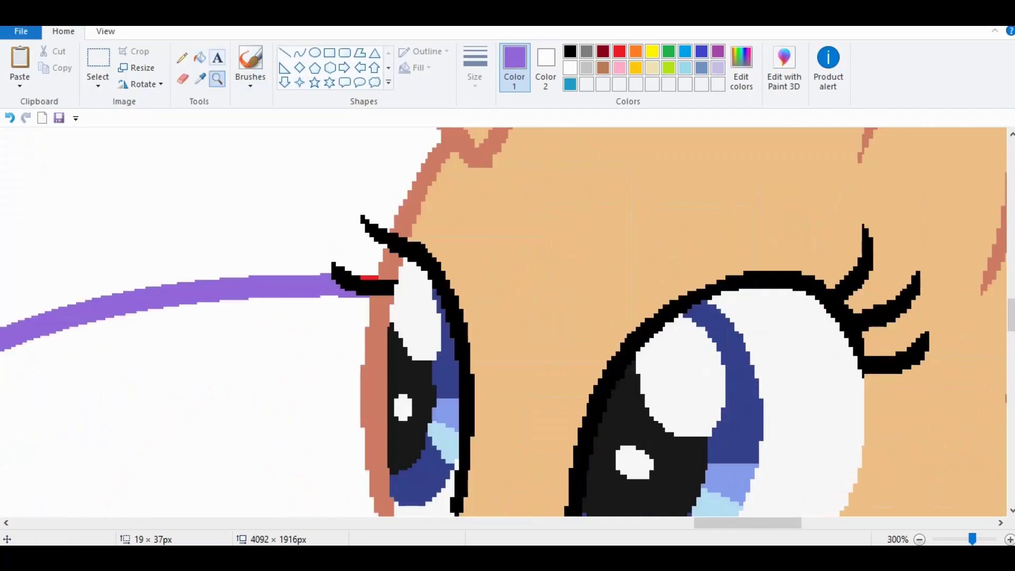
scroll(508, 322, "right", 2)
key("ctrl+z")
Draw the tail's inner boundary curves from the orange pony's face down past its hind leg in the mane's sampled blue.
left_click(201, 79)
left_click(766, 211)
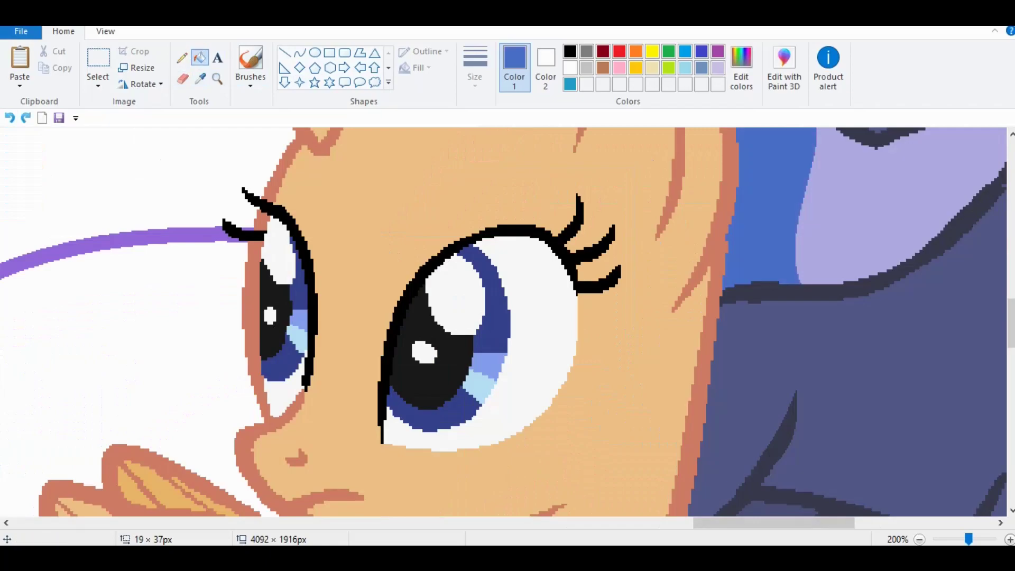
scroll(507, 323, "down", 1)
left_click(299, 52)
left_click(423, 51)
left_click(417, 159)
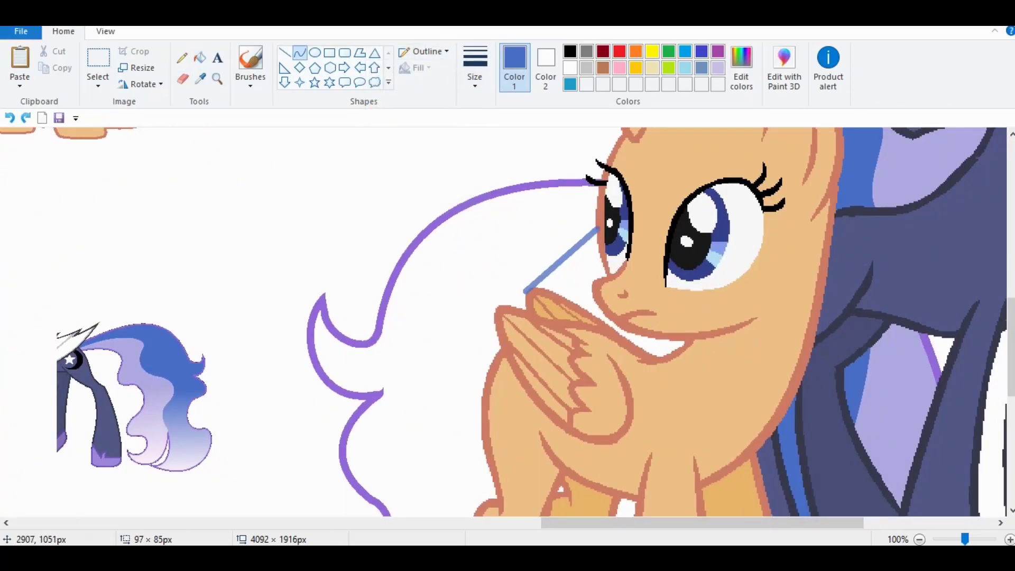
left_click_drag(525, 306, 463, 200)
scroll(507, 338, "down", 2)
scroll(465, 296, "down", 3)
Fill the tail area between the purple outline and the inner curve with blue.
left_click(200, 57)
left_click(422, 264)
scroll(475, 238, "up", 2)
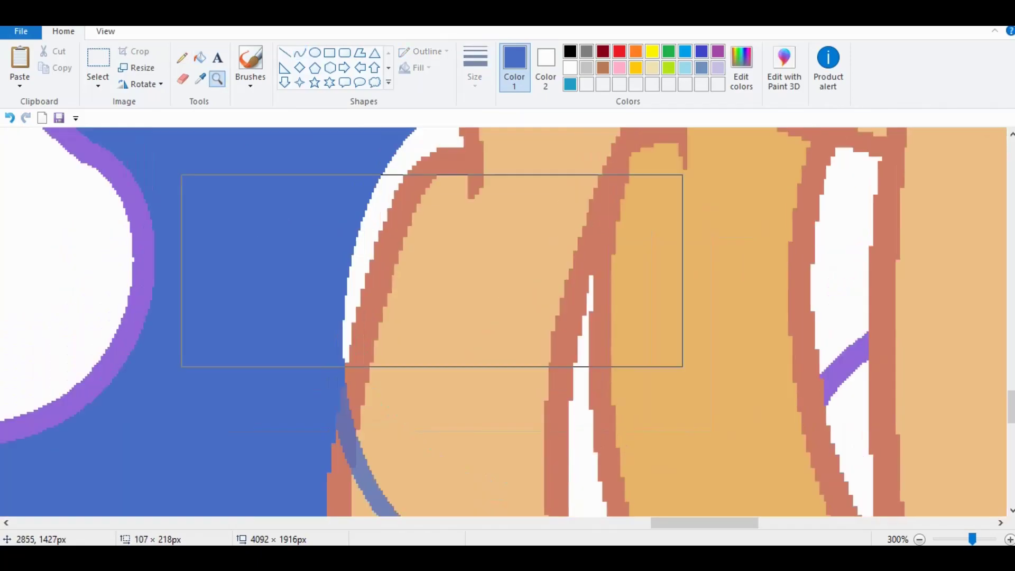
Recolour the stray blue curve crossing the orange pony's hind leg with the leg's sampled orange.
scroll(508, 317, "up", 5)
scroll(508, 318, "up", 5)
left_click(200, 79)
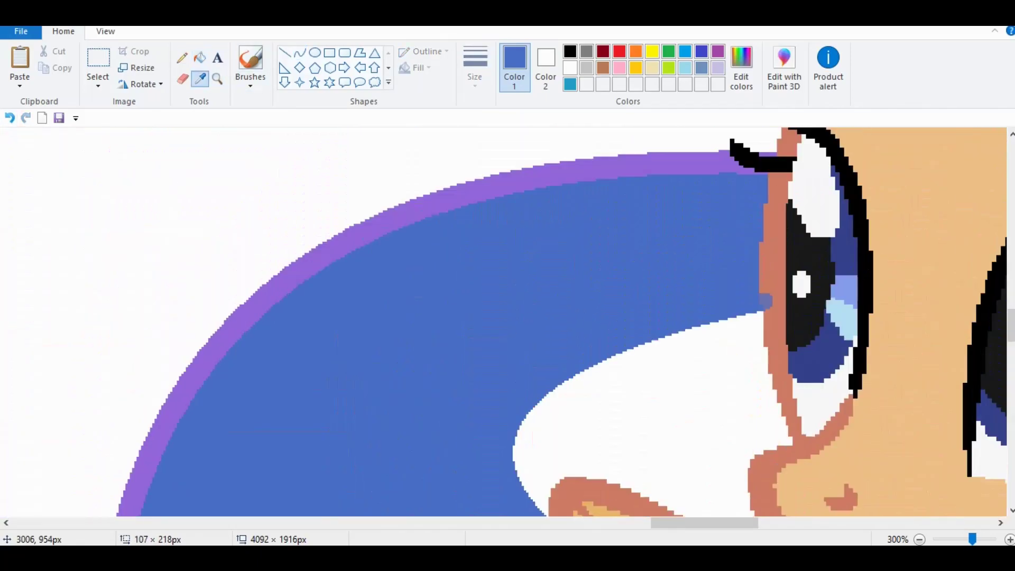
scroll(508, 317, "down", 4)
left_click(581, 370)
scroll(581, 370, "down", 2)
scroll(508, 317, "down", 3)
left_click(201, 79)
left_click(581, 370)
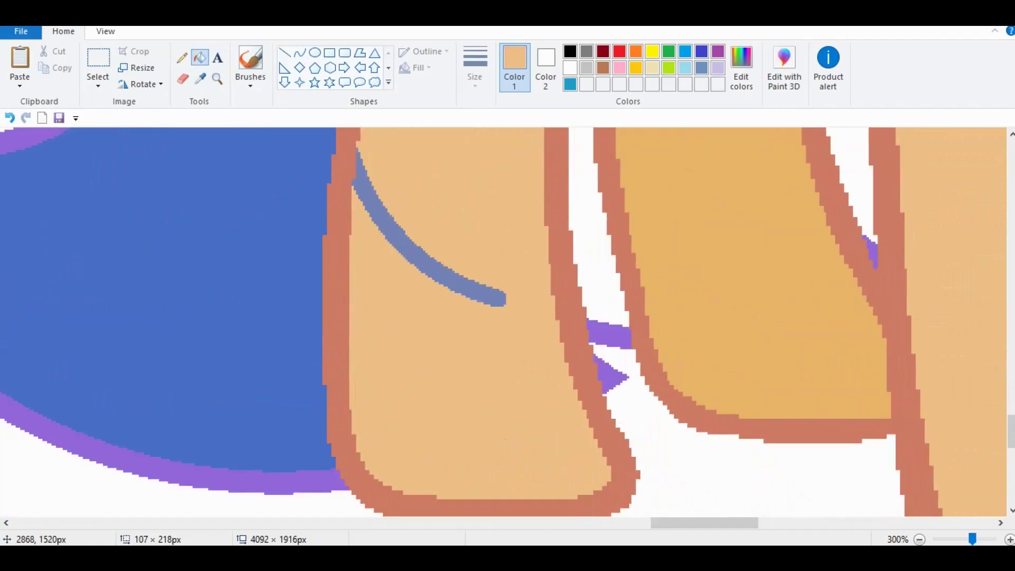
Recolour the leftover blue bits on the orange pony's body and body lines with the sampled surrounding colours.
scroll(507, 317, "up", 3)
left_click(637, 402)
scroll(508, 318, "up", 1)
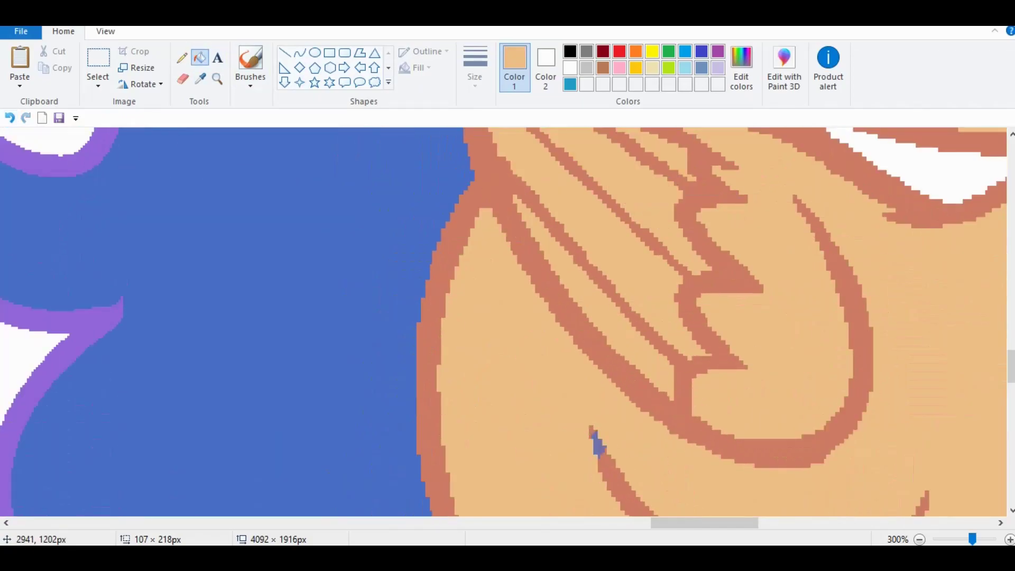
left_click(201, 78)
left_click(528, 296)
scroll(507, 317, "up", 2)
scroll(507, 318, "down", 9)
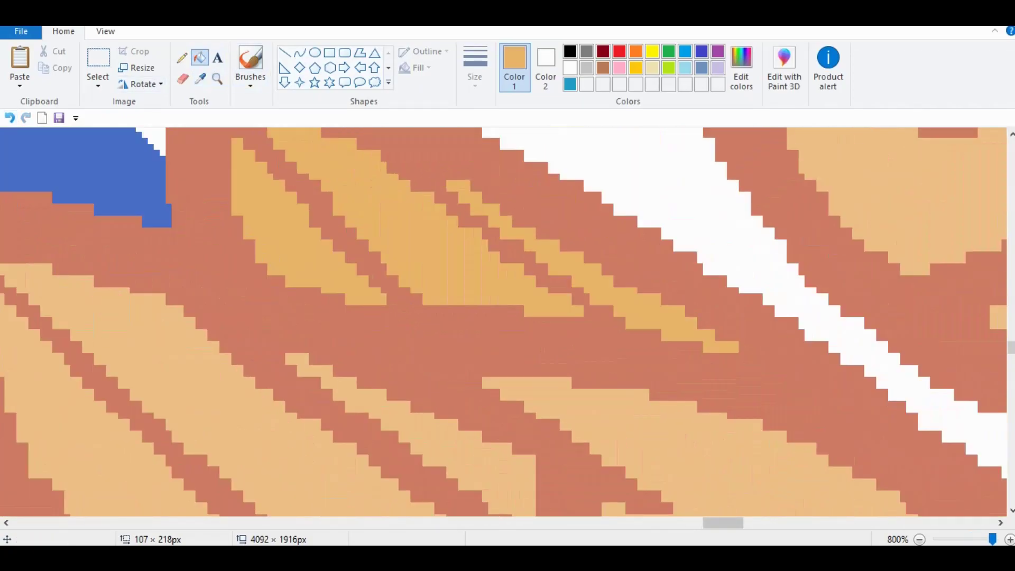
Fill the tail's white inner area behind the orange pony with the mane's sampled lavender.
left_click(200, 79)
left_click(724, 349)
scroll(502, 317, "up", 3)
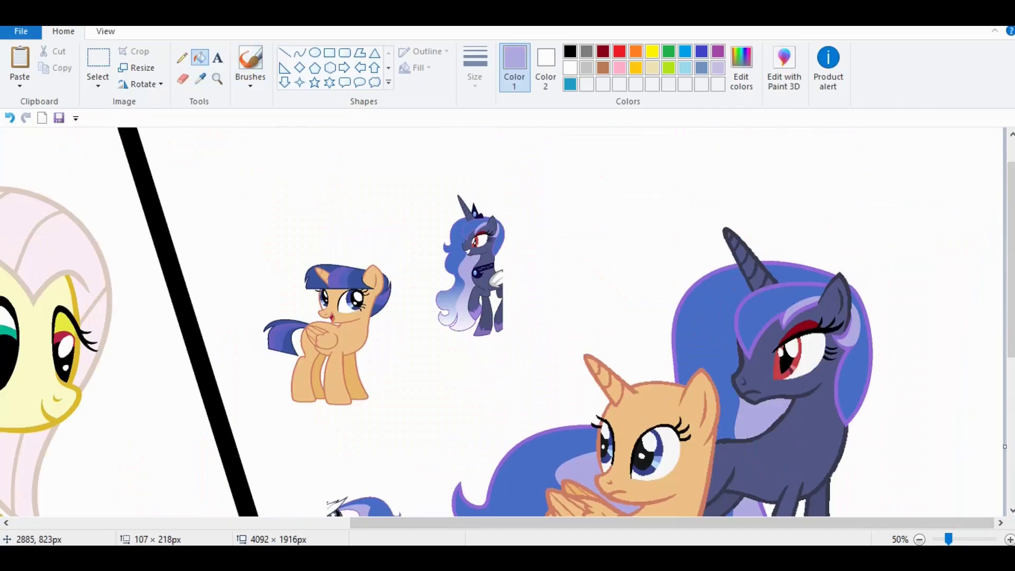
Move the reference tail-and-leg fragment to the empty space beside the large slate-blue pony and flip it horizontally.
left_click(98, 66)
left_click_drag(323, 396, 406, 475)
left_click_drag(365, 436, 826, 455)
scroll(502, 318, "down", 3)
left_click(141, 84)
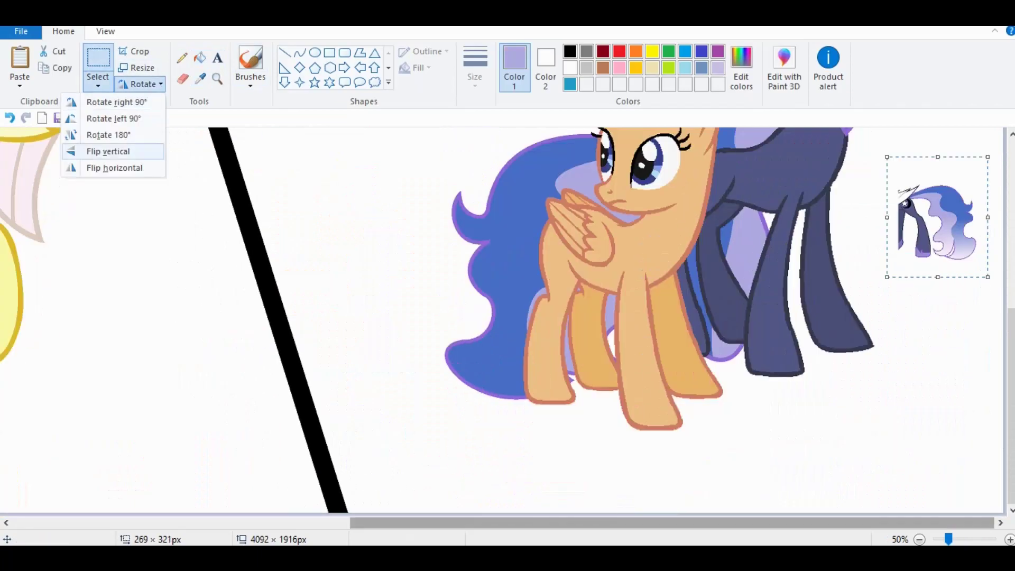
left_click(113, 166)
scroll(502, 318, "up", 2)
scroll(502, 317, "right", 10)
scroll(658, 357, "down", 1)
left_click(300, 53)
left_click_drag(408, 255, 410, 303)
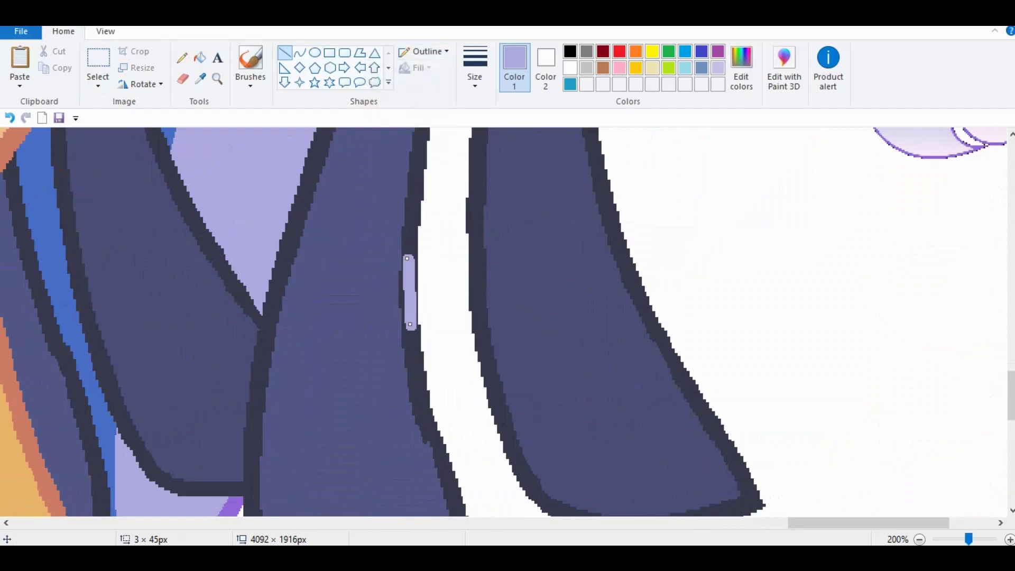
scroll(507, 317, "right", 5)
left_click(423, 52)
scroll(507, 317, "up", 2)
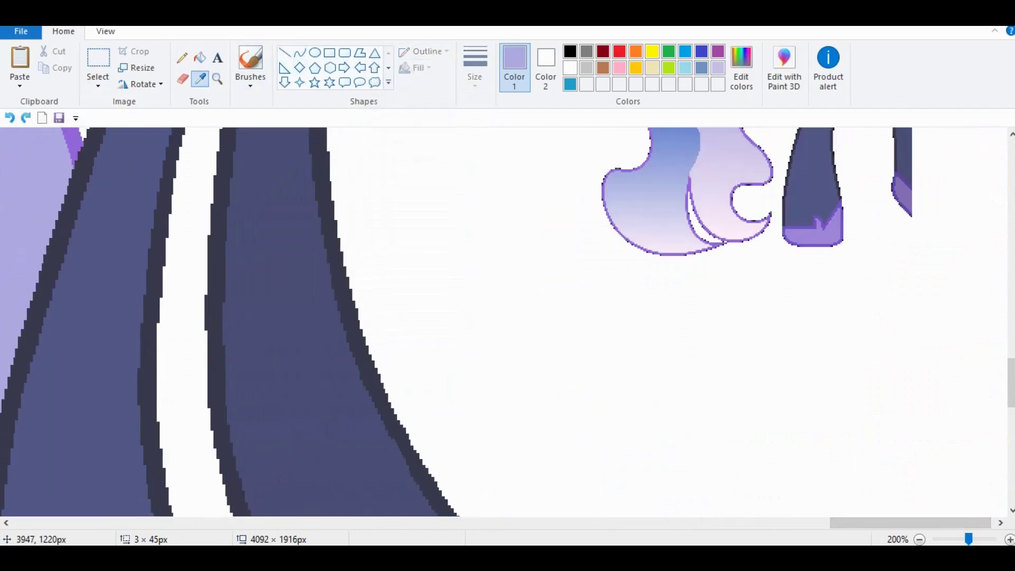
Sample the purple from the reference hoof and place the hoof piece beside the large pony's legs.
left_click(201, 78)
left_click(824, 227)
left_click(98, 66)
left_click_drag(782, 197, 870, 244)
scroll(502, 317, "down", 3)
Draw the jagged purple hoof boundary across the slate-blue pony's outermost leg with lines and curves.
left_click(285, 53)
mouse_move(228, 336)
left_mouse_down()
mouse_move(364, 336)
mouse_move(348, 305)
left_mouse_up()
scroll(660, 315, "up", 1)
left_click_drag(235, 246, 248, 281)
left_click(285, 52)
left_click_drag(268, 351, 290, 167)
scroll(502, 317, "left", 10)
scroll(502, 317, "left", 1)
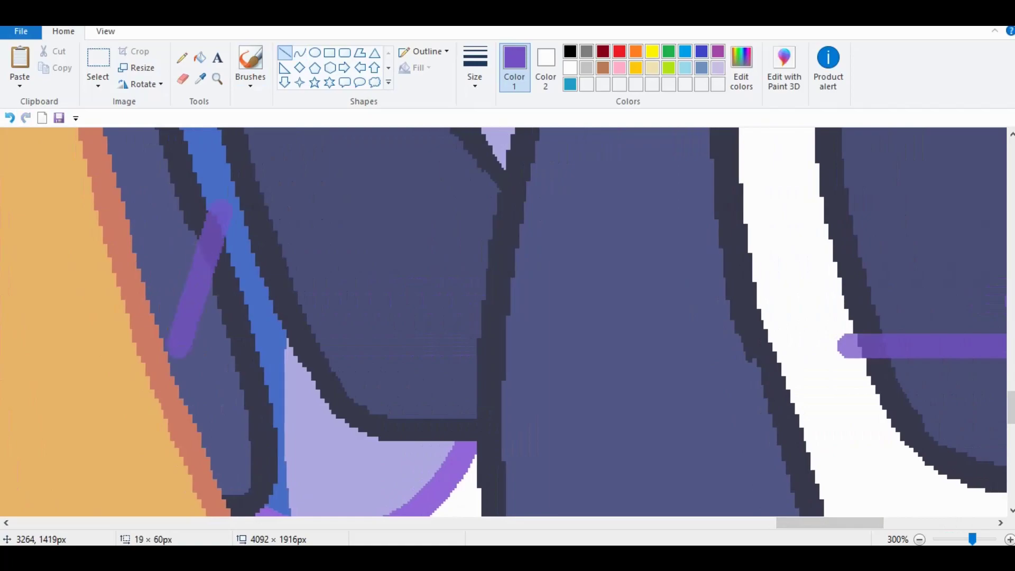
Draw the jagged purple hoof boundary across the slate-blue pony's near foreleg, ending in a steep line at its edge.
scroll(502, 317, "down", 2)
scroll(502, 317, "right", 4)
mouse_move(227, 382)
left_mouse_down()
mouse_move(416, 382)
mouse_move(376, 341)
mouse_move(476, 389)
left_mouse_up()
left_click(299, 53)
left_click_drag(425, 364, 404, 296)
left_click_drag(475, 388, 526, 199)
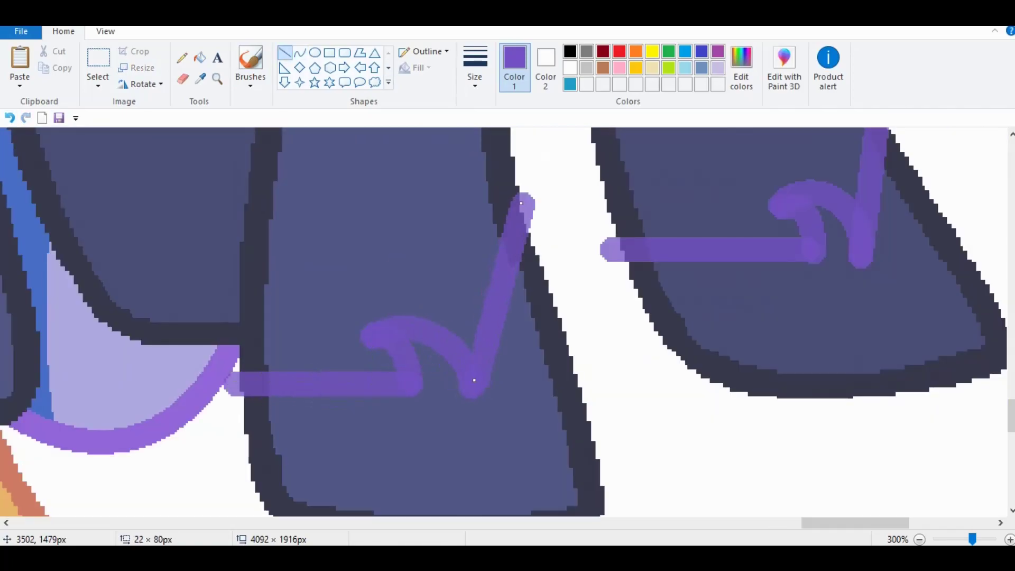
Draw the purple hoof boundary with its curled peak on the leg behind the near foreleg.
scroll(502, 317, "up", 3)
left_click_drag(24, 311, 204, 313)
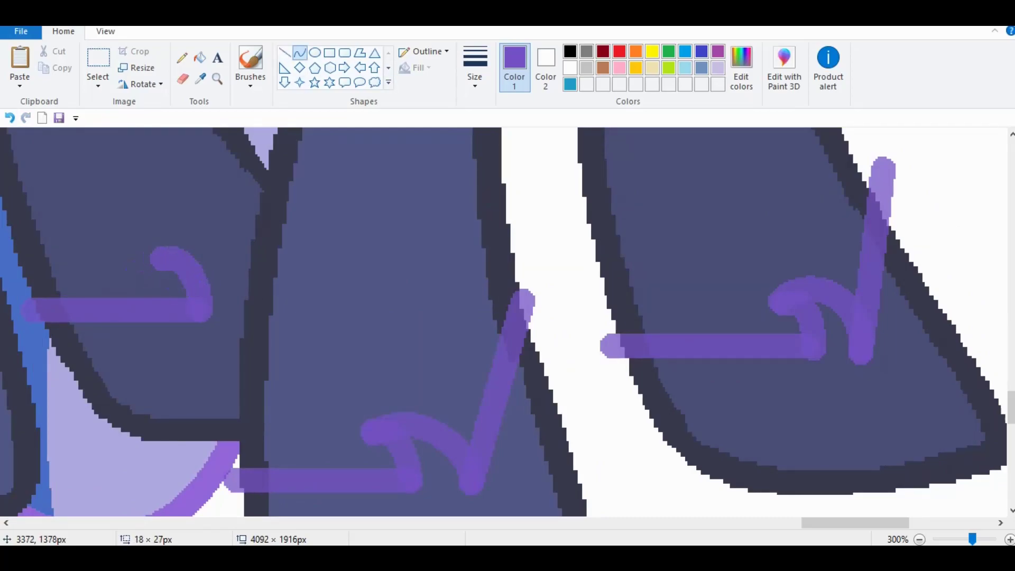
left_click(200, 237)
left_click(233, 199)
left_click(273, 197)
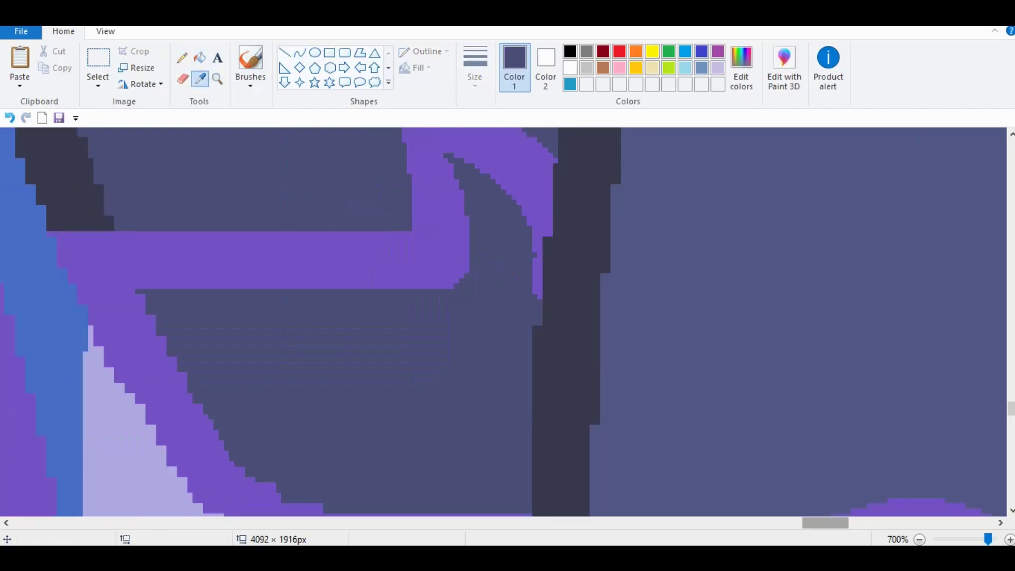
Sharpen the lower point of the outermost hoof boundary with a thin leg-coloured curve and fill the cut piece.
left_click(475, 69)
left_click(443, 197)
left_click(182, 78)
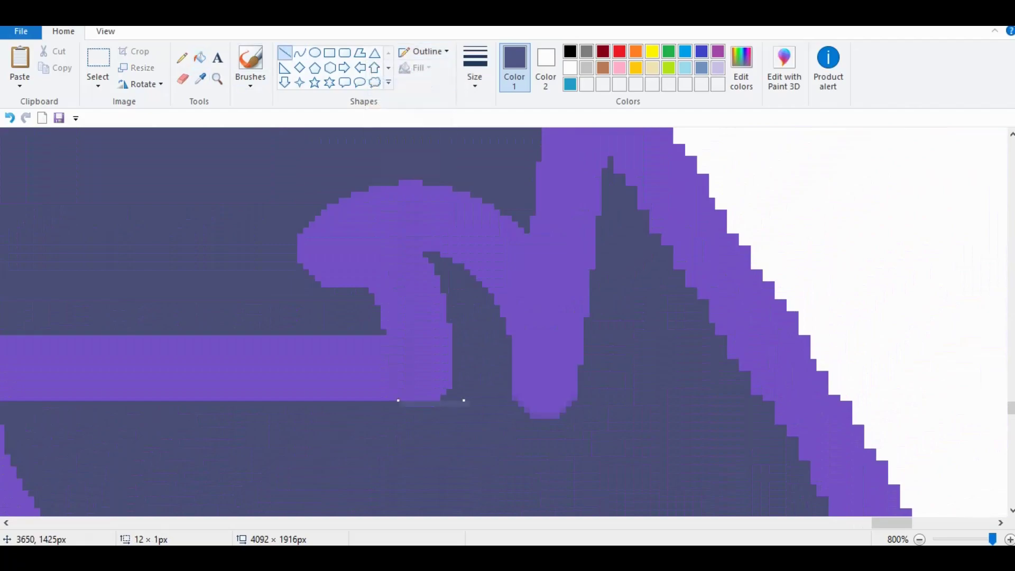
left_click(9, 118)
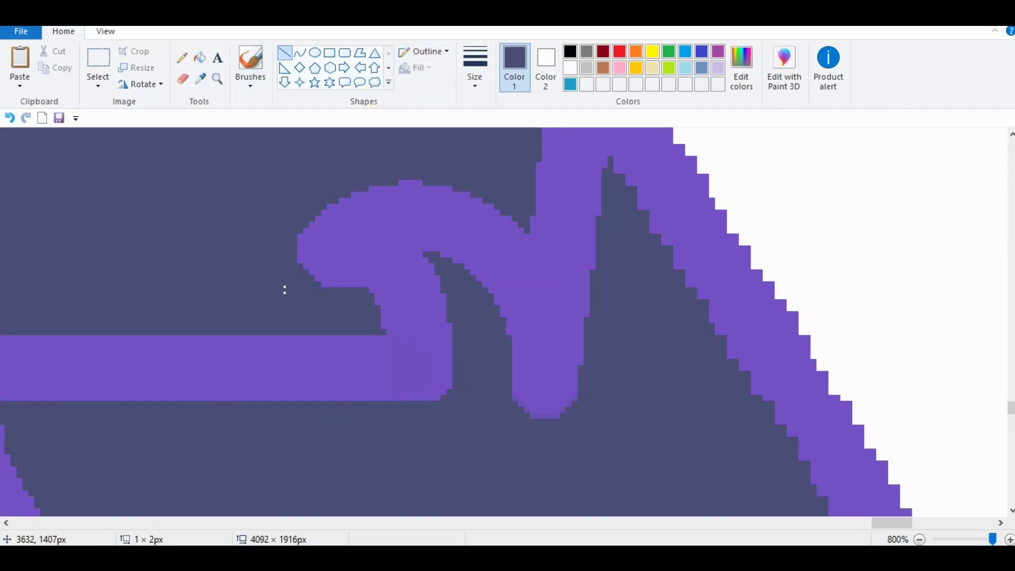
left_click(513, 440)
left_click_drag(471, 325, 576, 473)
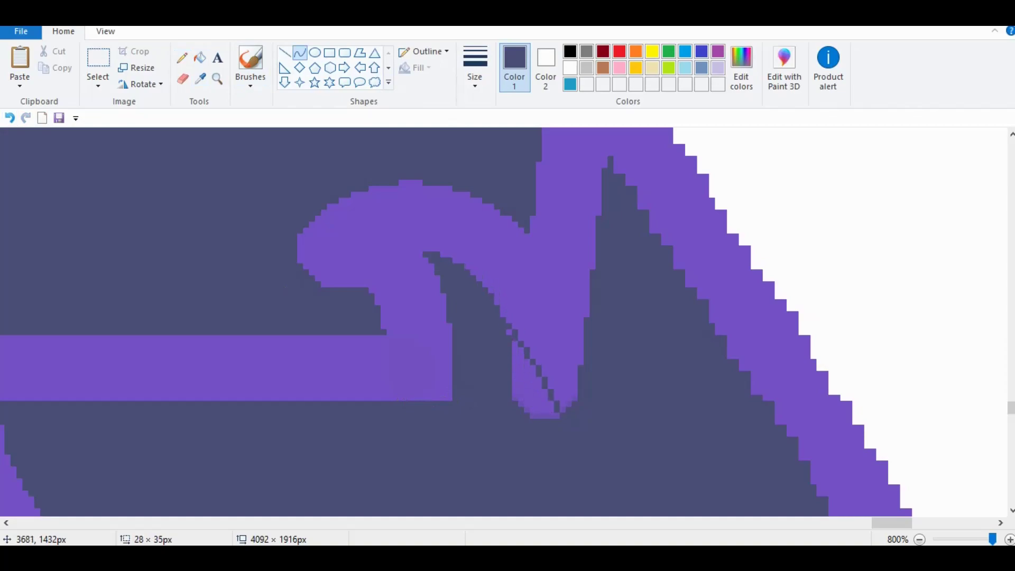
left_click(200, 57)
left_click(531, 381)
Trim the curled end of the outermost hoof boundary to a point and fill the cut piece with the leg colour.
left_click(199, 79)
left_click(211, 364)
left_click(228, 458)
key("ctrl+z")
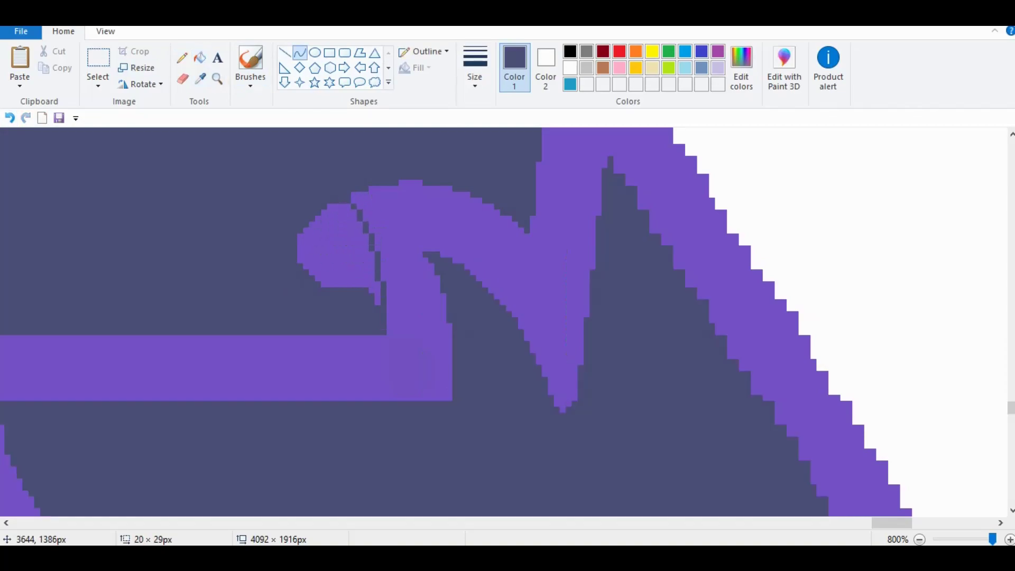
left_click(333, 248)
Fill the slate-blue pony's hooves with the light purple sampled from the reference hoof.
scroll(508, 317, "down", 2, "ctrl")
scroll(507, 317, "right", 3)
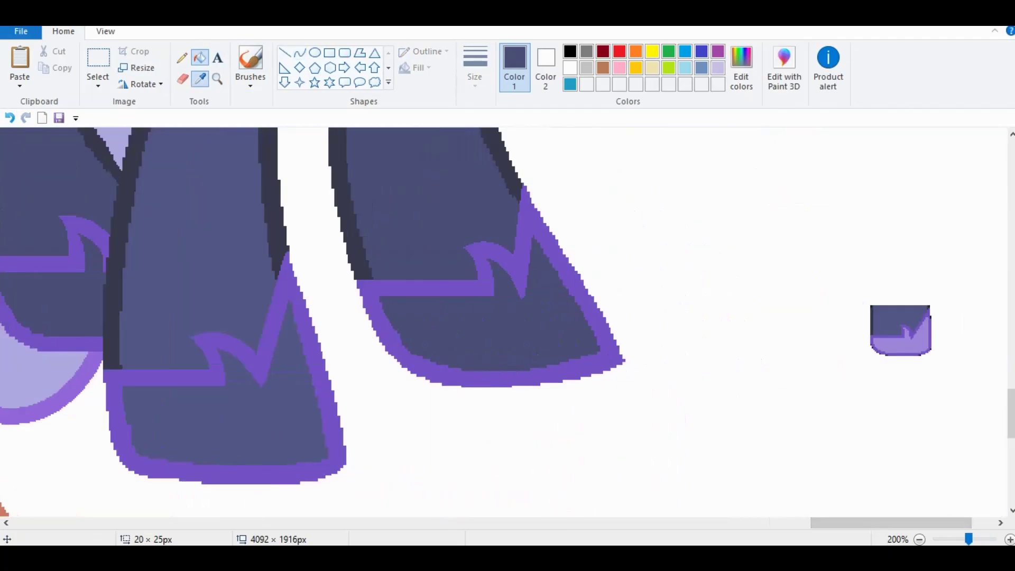
left_click(200, 79)
left_click(898, 338)
left_click(222, 423)
left_click(492, 323)
Replace the tail and hoof references with the reference's necklace section beside the large slate-blue pony, and choose red for drawing.
scroll(508, 318, "left", 2)
scroll(507, 317, "down", 2, "ctrl")
left_click(97, 58)
left_click_drag(887, 258, 984, 447)
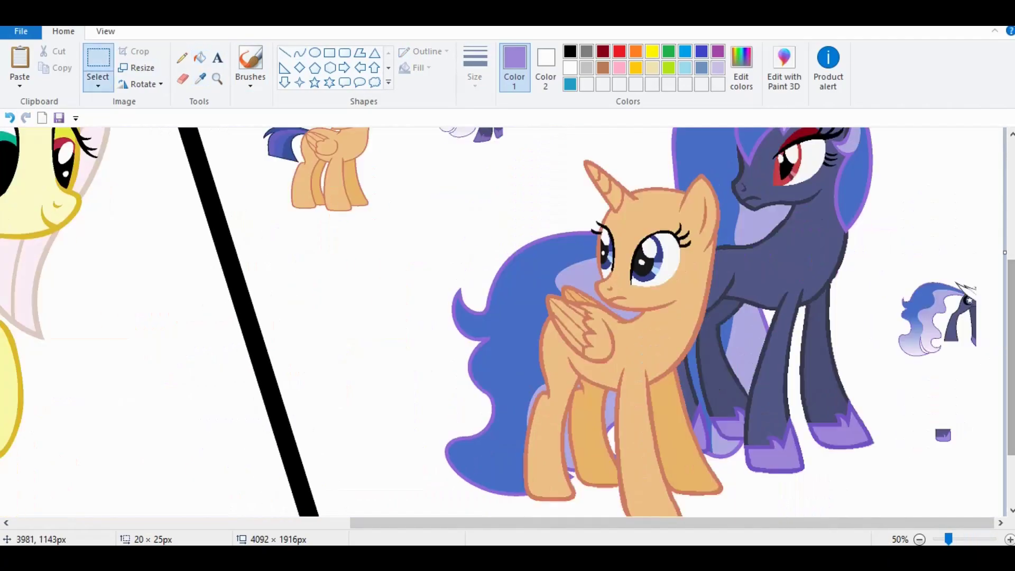
scroll(964, 288, "up", 2)
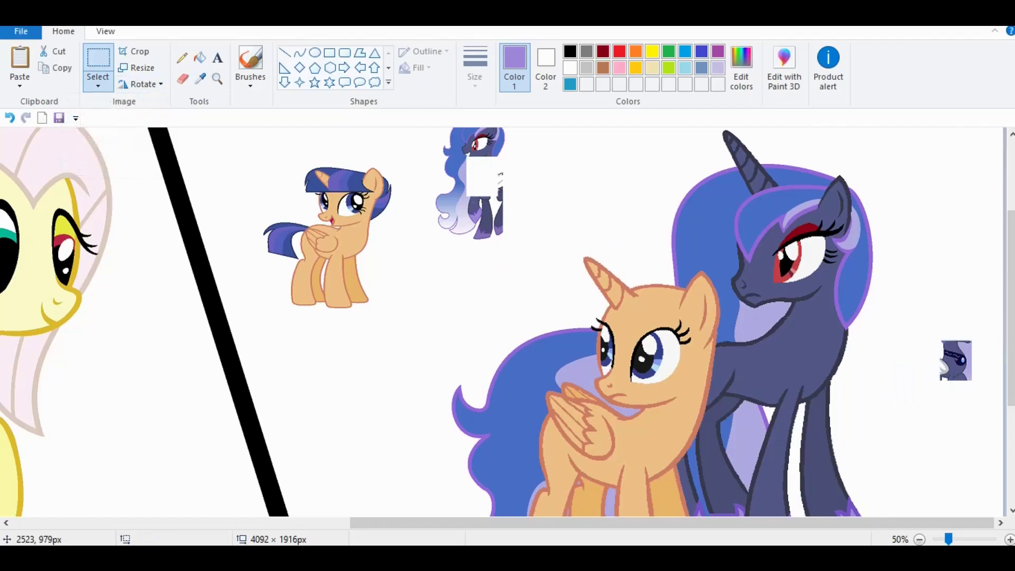
scroll(793, 228, "up", 1, "ctrl")
scroll(507, 317, "up", 1, "ctrl")
scroll(508, 317, "down", 5)
scroll(507, 317, "right", 3)
left_click(619, 51)
scroll(508, 317, "down", 2)
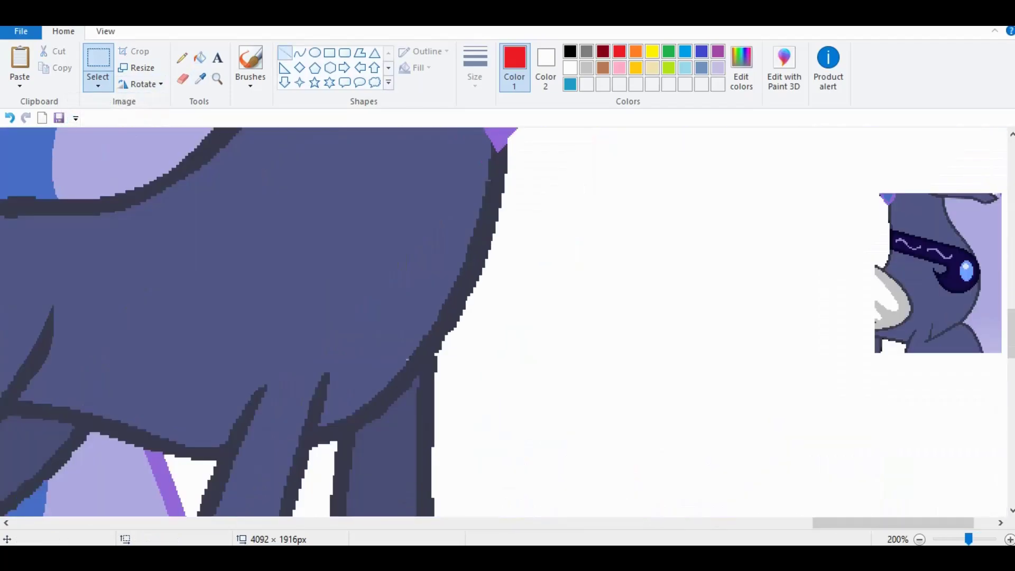
left_click(283, 52)
left_click_drag(423, 407, 423, 479)
key("ctrl+z")
scroll(508, 317, "up", 2)
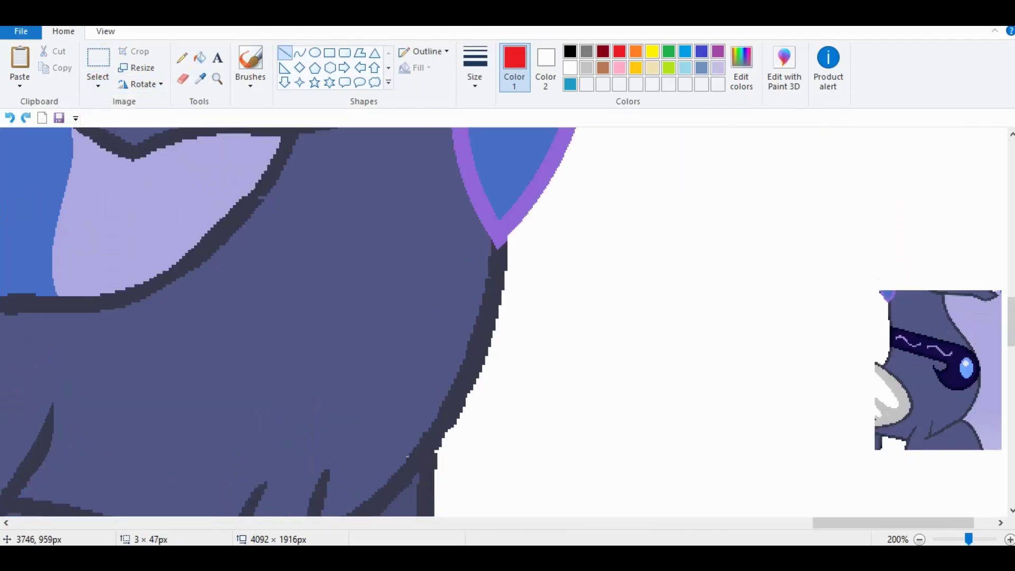
Draw the necklace's upper edge in semi-transparent red across the neck, and curve it around the chest.
left_click(423, 51)
left_click(419, 122)
mouse_move(412, 402)
left_mouse_down()
mouse_move(578, 340)
mouse_move(407, 283)
left_mouse_up()
scroll(407, 283, "down", 2)
left_click_drag(380, 329, 528, 275)
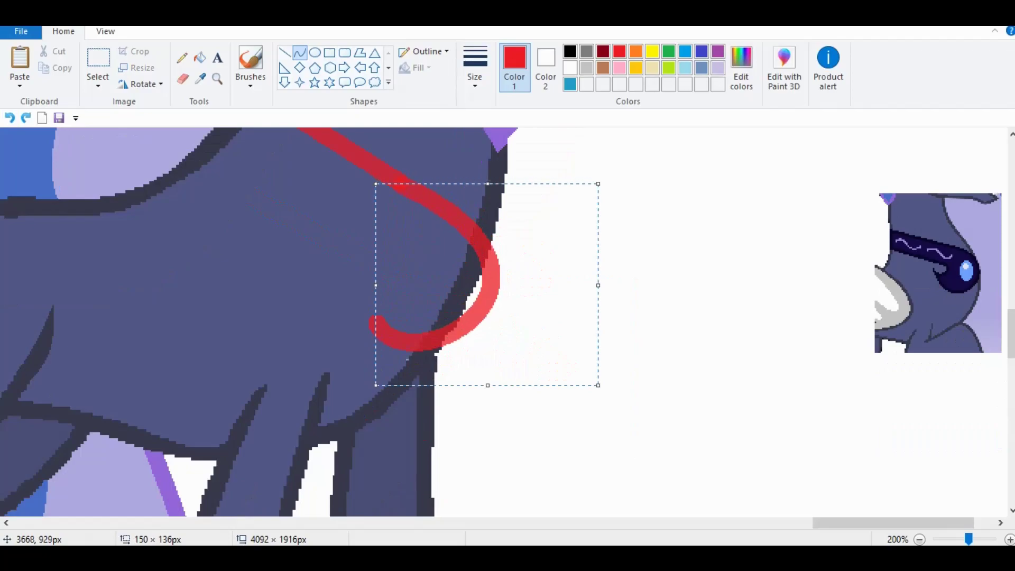
Draw the necklace's red lower edge and inner hook, and turn the whole outline solid red.
scroll(488, 187, "up", 1)
scroll(508, 322, "up", 6)
scroll(507, 322, "left", 4)
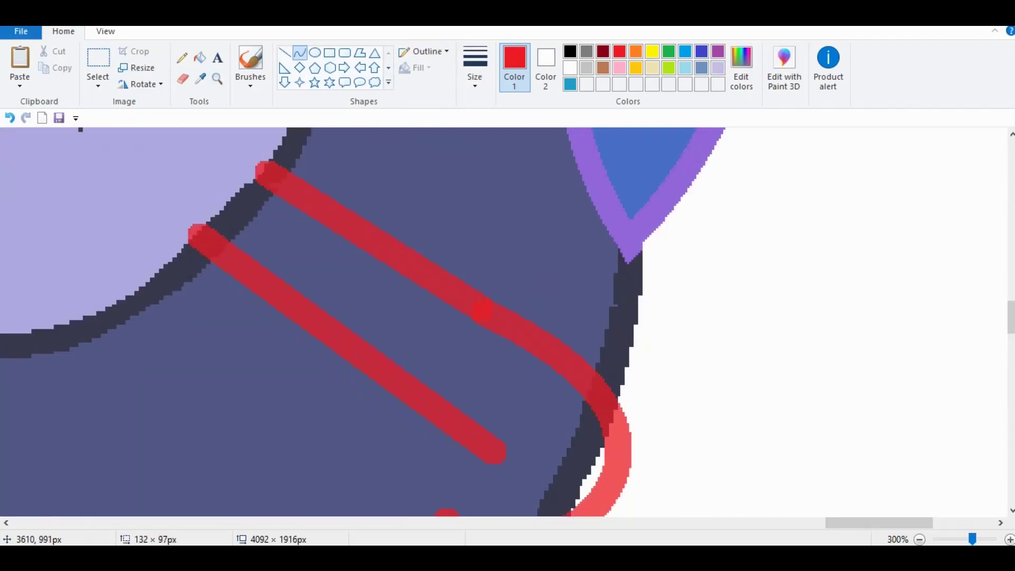
scroll(507, 323, "down", 2)
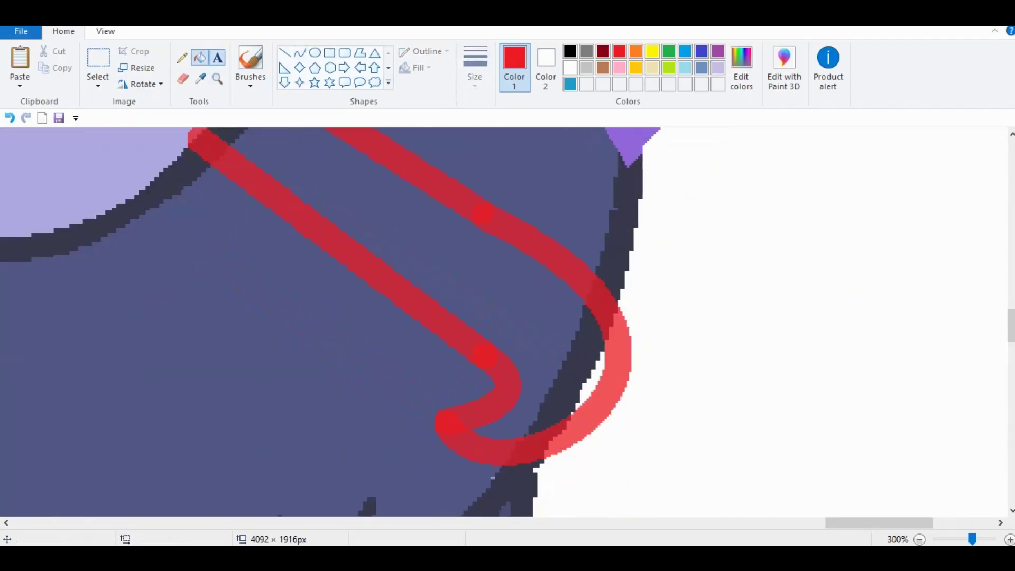
left_click(608, 397)
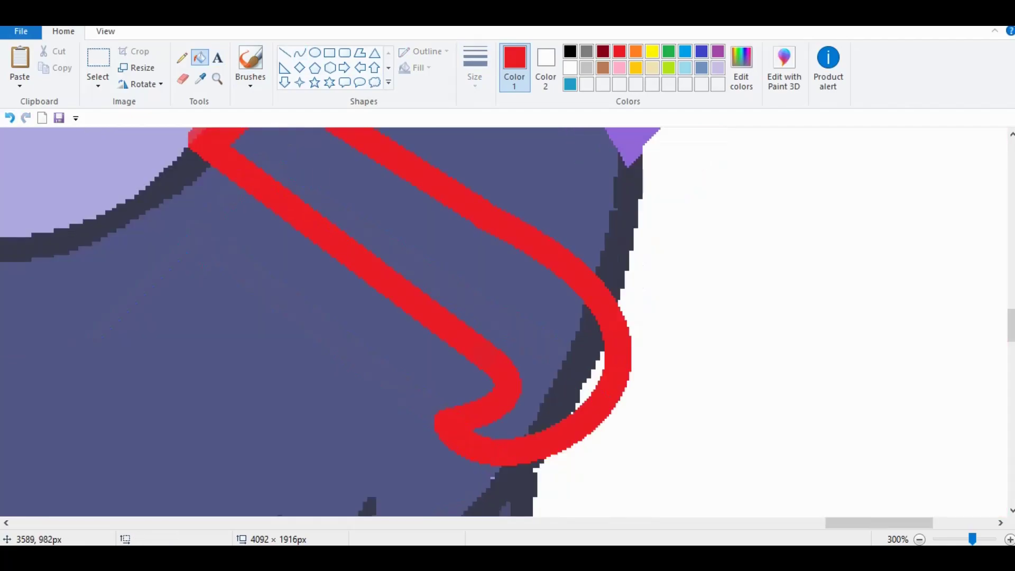
Fill the necklace interior with white and recolour its red outline with the near-black navy sampled from the reference.
left_click(570, 67)
left_click(423, 238)
scroll(508, 322, "up", 1)
scroll(508, 323, "up", 3)
scroll(507, 322, "up", 3)
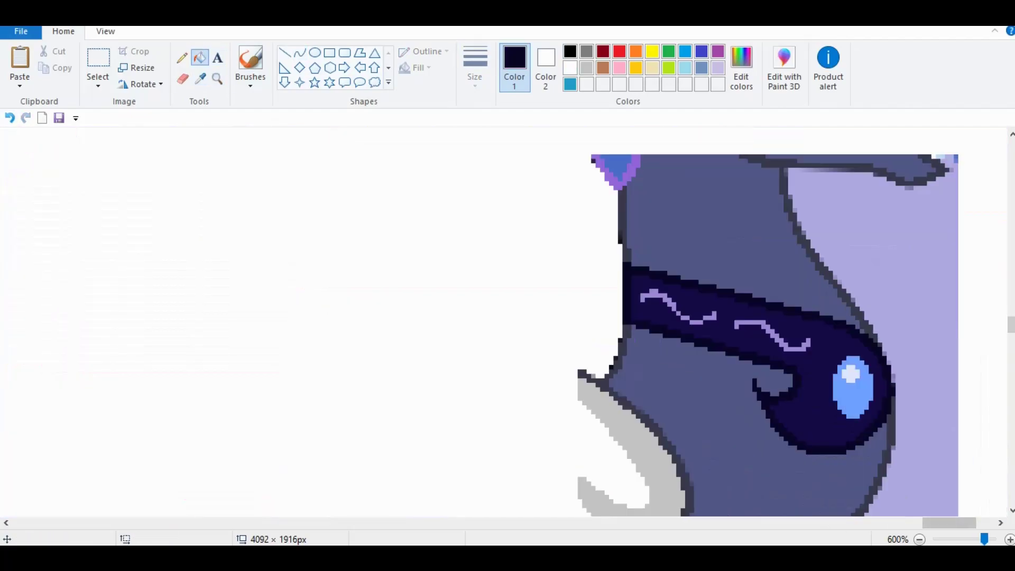
scroll(616, 175, "up", 2)
scroll(507, 323, "down", 5)
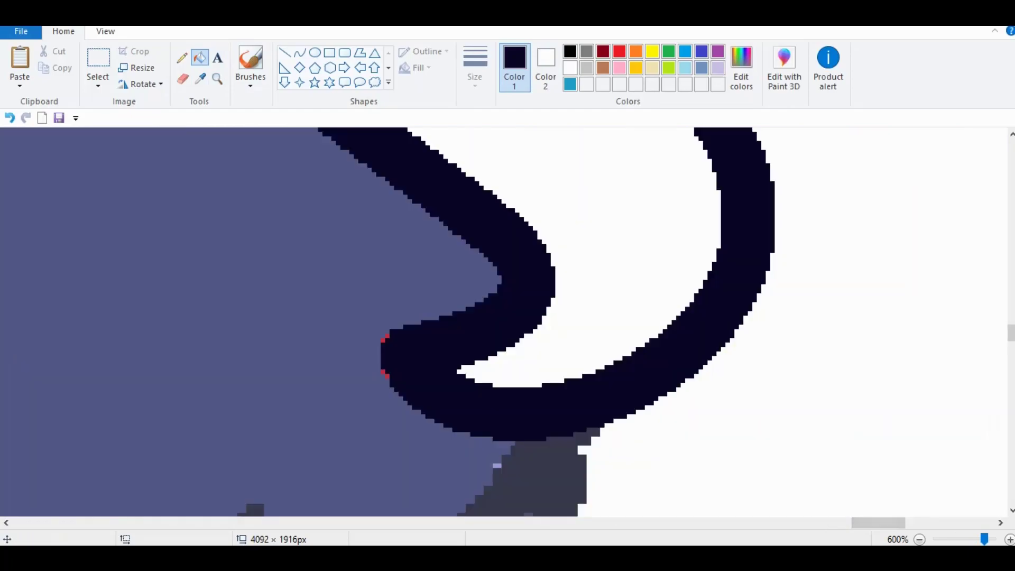
Extend the necklace's hook end to a long point with near-black navy curves and fill the gap.
left_click(299, 52)
left_click_drag(196, 253, 225, 279)
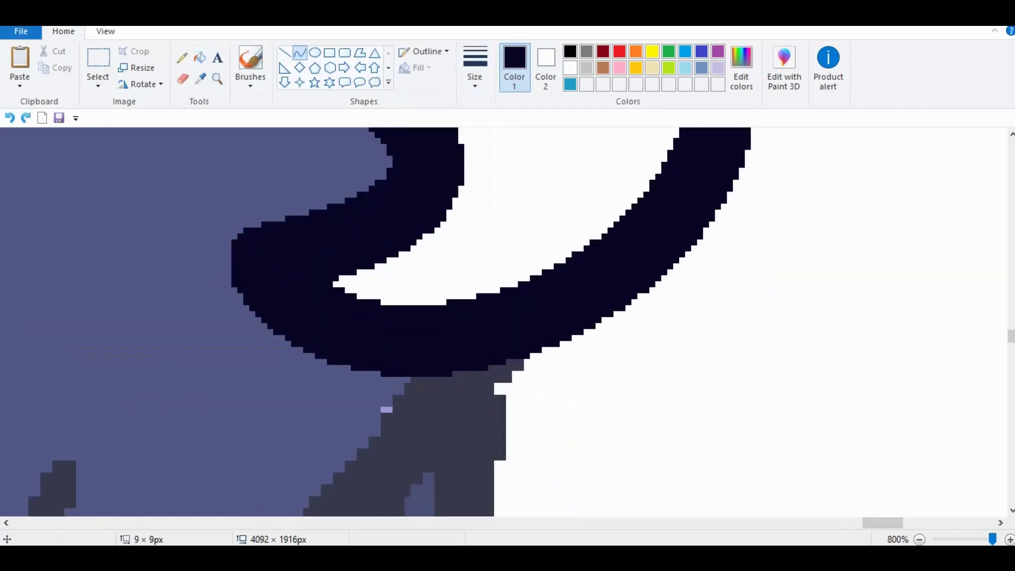
mouse_move(198, 248)
left_mouse_down()
mouse_move(191, 253)
mouse_move(229, 311)
left_mouse_up()
scroll(191, 254, "up", 3)
left_click_drag(171, 345, 167, 357)
left_click(207, 348)
Trim the necklace's hook tip with a curve in the body colour and fill the cut piece.
scroll(206, 349, "down", 3)
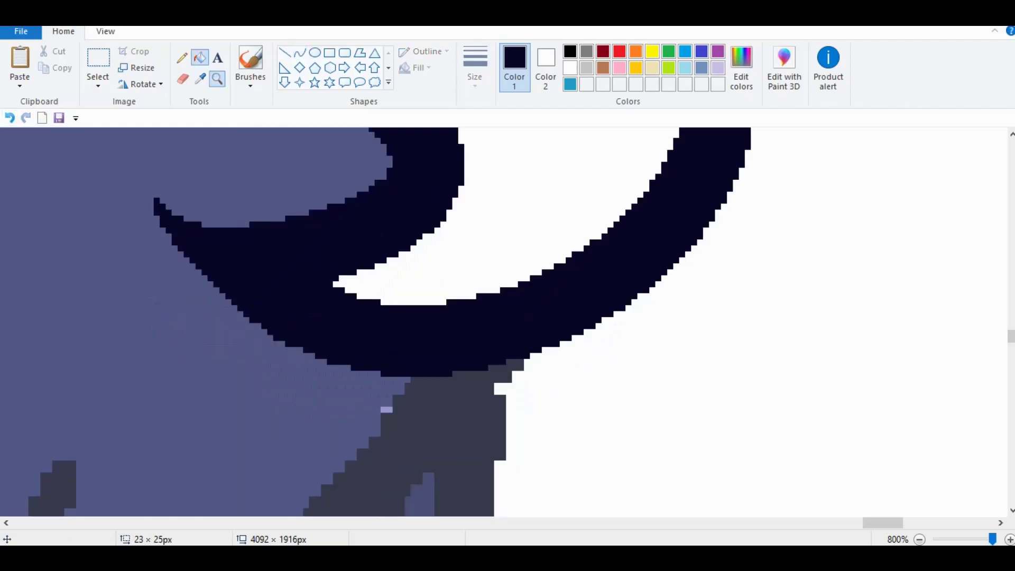
left_click_drag(190, 225, 373, 364)
left_click_drag(270, 312, 264, 317)
left_click(200, 57)
left_click(233, 262)
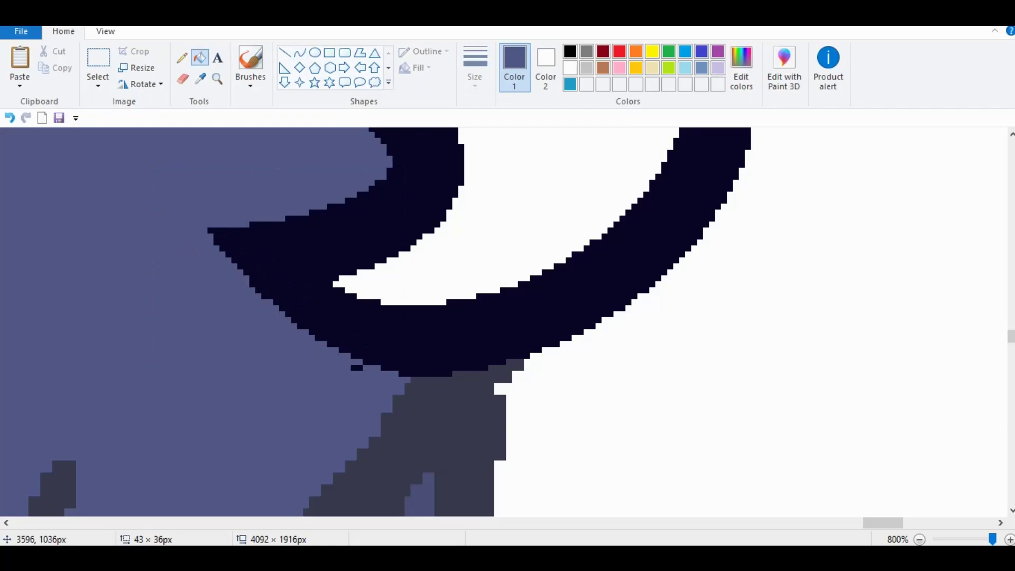
Fill the necklace interior with the deep purple sampled from the reference necklace.
left_click(981, 539)
left_click_drag(980, 539, 969, 539)
scroll(317, 317, "up", 2)
left_click(200, 78)
left_click(253, 370)
left_click(233, 339)
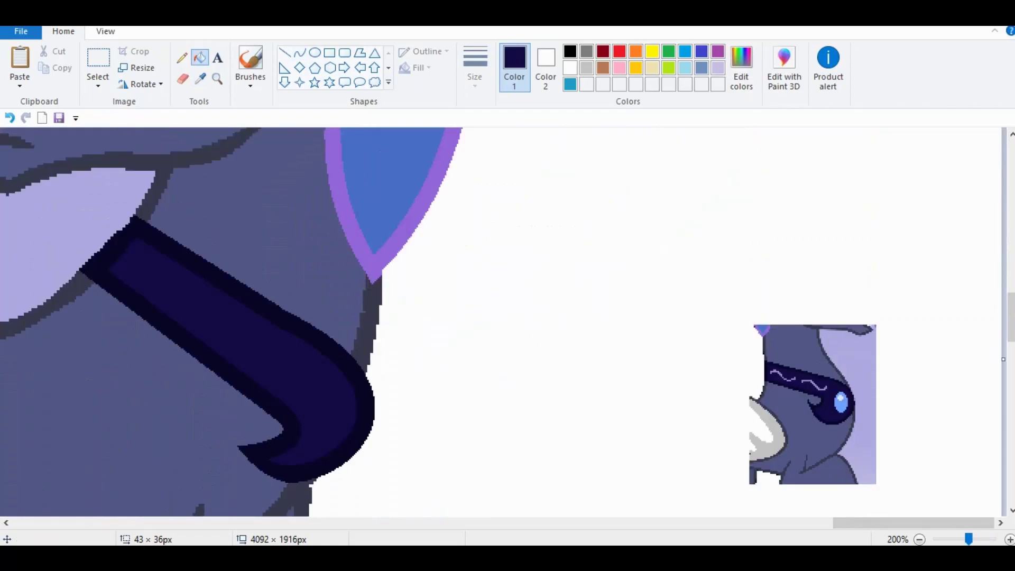
Sample the light purple of the reference necklace's squiggles, draw a wavy line on the band, and undo the last stroke.
left_click(216, 78)
left_click(304, 333)
left_click(201, 78)
mouse_move(883, 523)
left_mouse_down()
mouse_move(951, 523)
mouse_move(883, 523)
left_mouse_up()
left_click(967, 370)
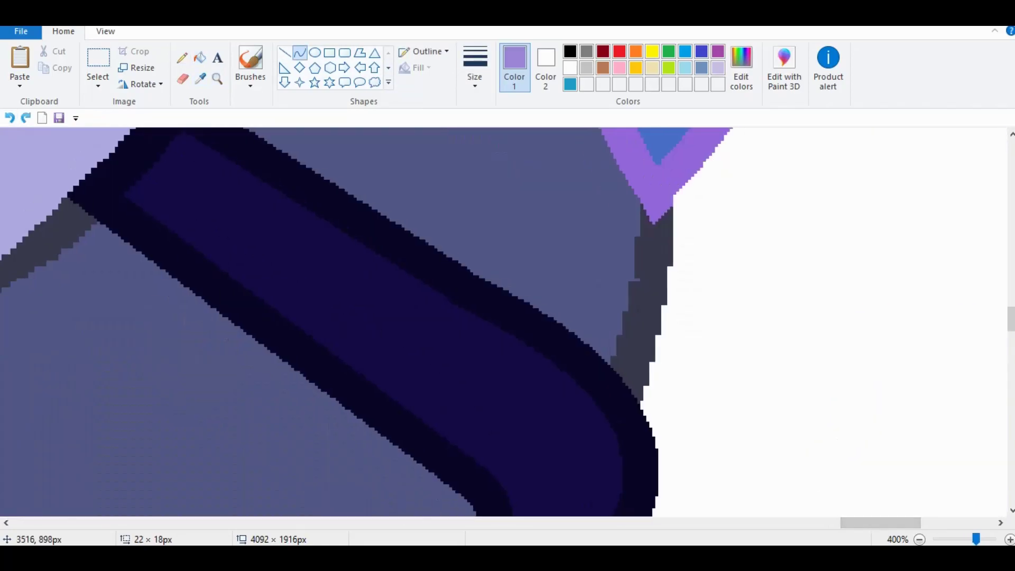
left_click_drag(168, 174, 302, 279)
scroll(243, 264, "up", 2)
left_click_drag(211, 301, 201, 254)
left_click_drag(275, 349, 280, 381)
left_click(9, 117)
Select the reference's necklace detail and paste a copy near the large pony's necklace band.
left_click_drag(881, 523, 952, 522)
left_click(97, 68)
left_click_drag(682, 267, 946, 414)
left_click_drag(814, 341, 143, 233)
left_click_drag(951, 523, 879, 523)
key("Escape")
key("ctrl+v")
mouse_move(52, 159)
left_mouse_down()
mouse_move(238, 204)
mouse_move(407, 338)
left_mouse_up()
key("ctrl+v")
Taper the first squiggle's upper end with a thin curve in the band's sampled deep purple and fill the cut piece.
left_click(217, 78)
left_click(293, 217)
left_click(296, 222)
left_click(201, 78)
left_click(370, 158)
left_click(300, 53)
left_click(475, 66)
left_click(442, 106)
left_click_drag(294, 206, 259, 266)
left_click(200, 57)
left_click(244, 238)
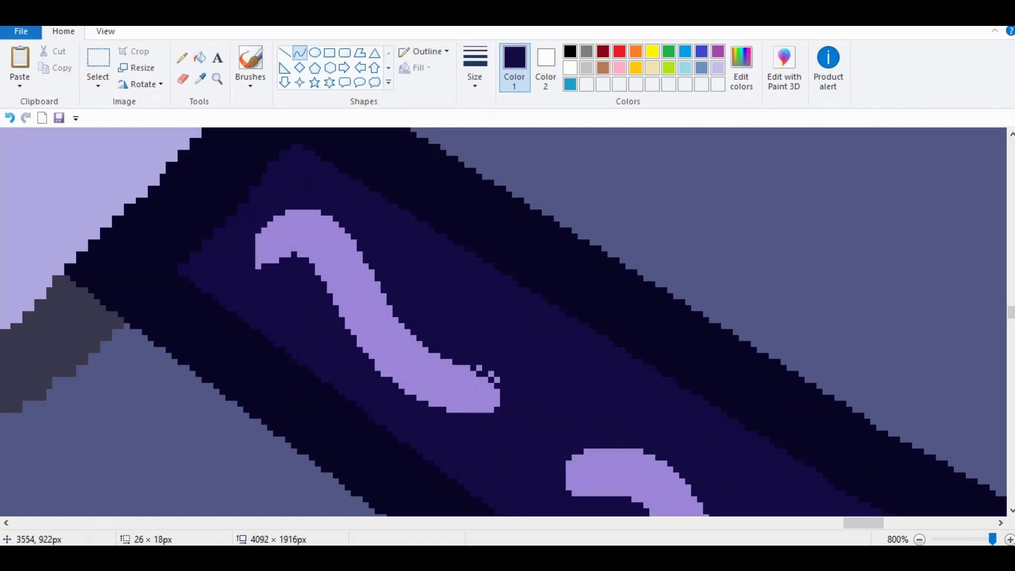
Taper the first squiggle's lower end and both ends of the second squiggle with thin deep purple curves, filling the cut pieces.
scroll(502, 322, "down", 3)
scroll(502, 322, "right", 3)
left_click_drag(365, 296, 422, 275)
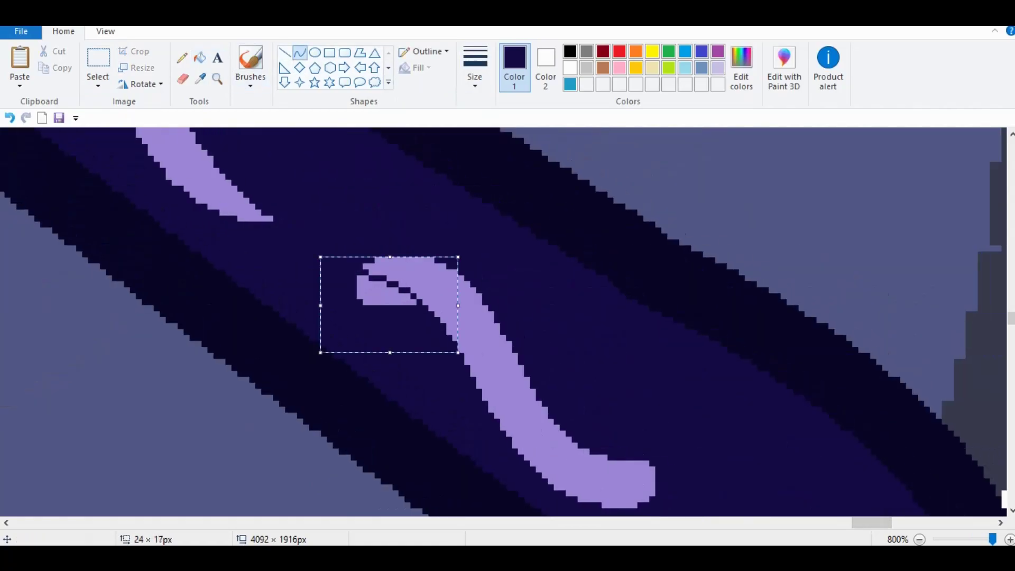
left_click(200, 57)
scroll(502, 322, "down", 3)
scroll(502, 322, "right", 3)
scroll(502, 322, "up", 2)
scroll(502, 323, "right", 1)
left_click(300, 53)
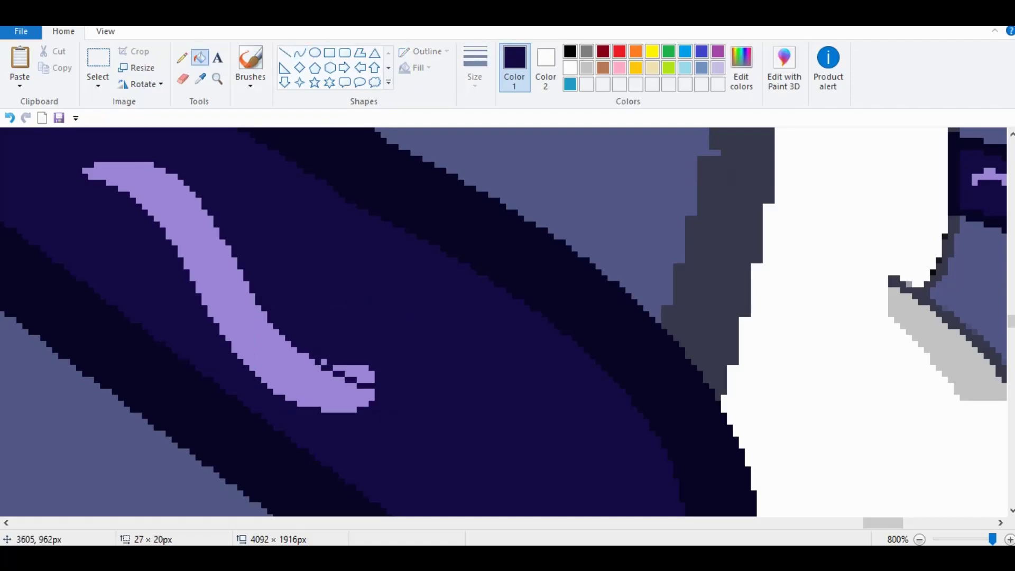
Draw an upright light blue ellipse at the rounded end of the large pony's necklace and fill it as the gem.
left_click(315, 53)
scroll(502, 322, "right", 3)
scroll(502, 322, "down", 3)
scroll(502, 322, "up", 3)
left_click_drag(421, 363, 493, 465)
key("ctrl+z")
left_click_drag(412, 348, 496, 481)
left_click(200, 57)
left_click(453, 415)
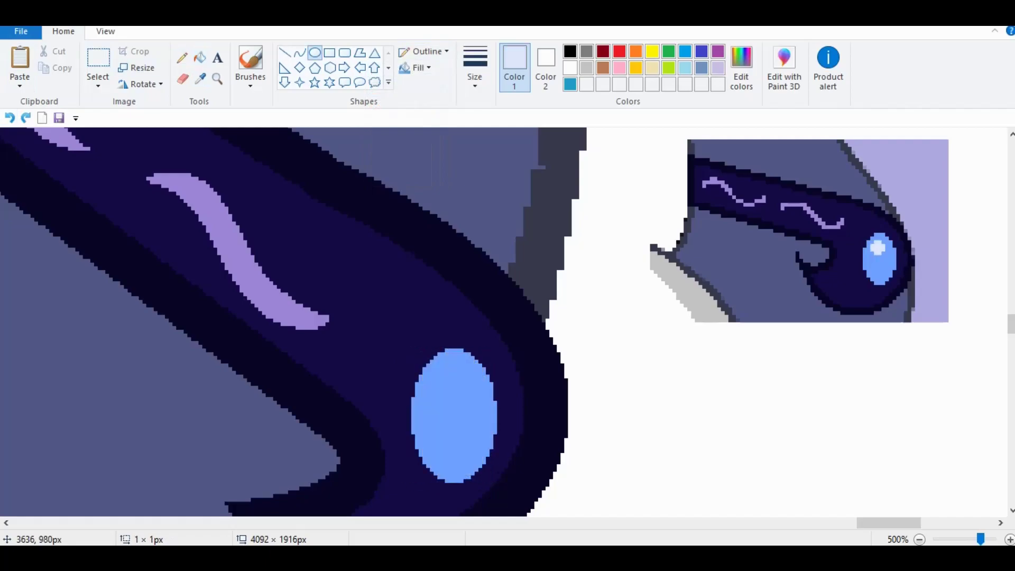
Remove the pasted necklace detail and move the reference pony's crown piece beside the large slate-blue pony's head.
scroll(502, 323, "down", 4)
left_click_drag(845, 320, 966, 471)
scroll(502, 323, "left", 10)
scroll(502, 322, "up", 1)
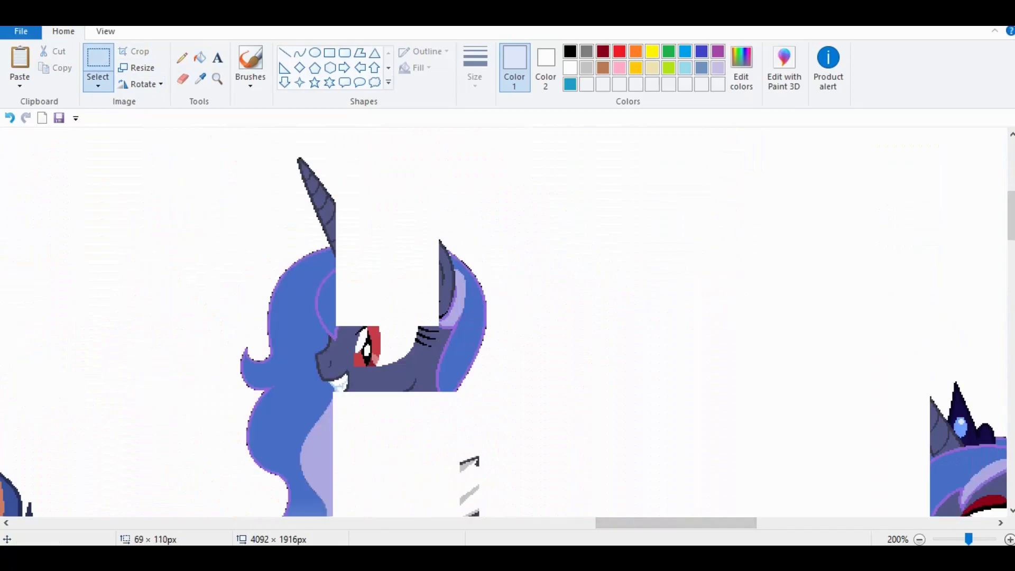
scroll(502, 322, "right", 10)
scroll(502, 322, "down", 3)
Sample the reference crown's dark navy and outline a pointed spike and a rounded hump behind the large pony's horn.
left_click(199, 78)
left_click(284, 53)
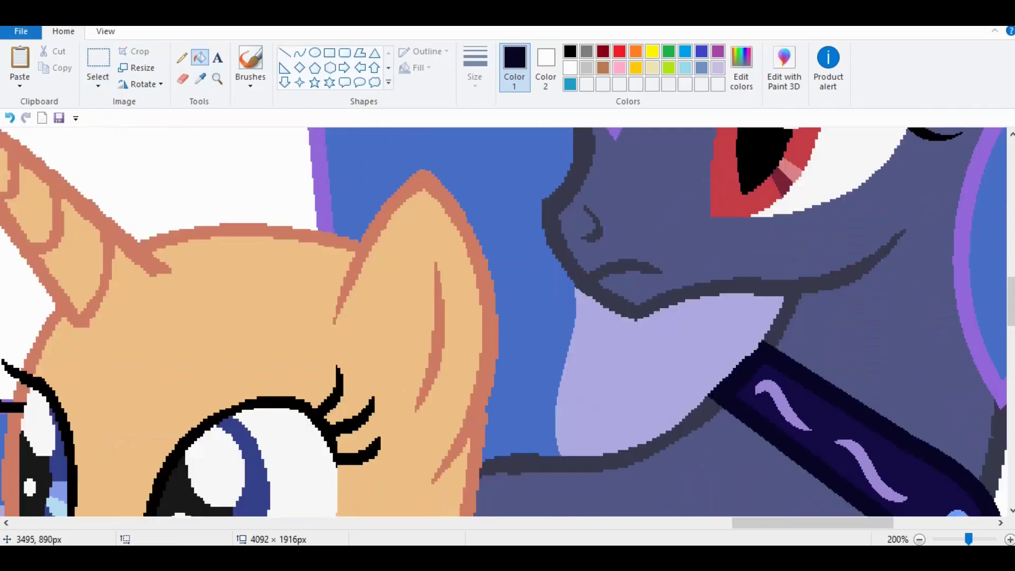
scroll(502, 322, "up", 2)
scroll(503, 322, "right", 2)
mouse_move(563, 320)
left_mouse_down()
mouse_move(594, 207)
mouse_move(677, 366)
left_mouse_up()
key("ctrl+z")
left_click_drag(753, 281, 710, 267)
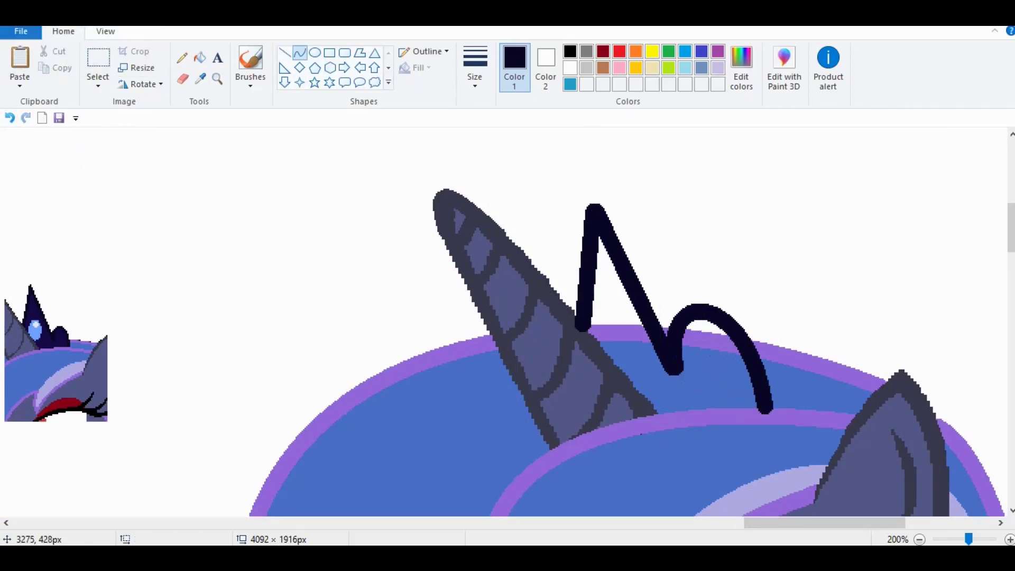
Clear the hair enclosed by the crown outline to white, and undo the purple fill of the hair below it.
left_click(217, 79)
left_click(714, 296)
left_click(211, 253)
left_click(284, 52)
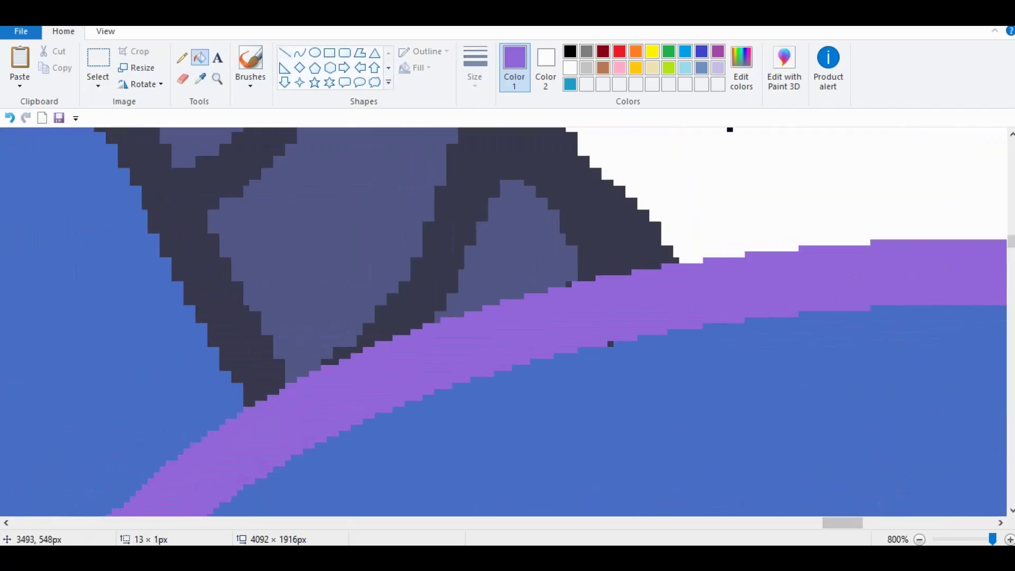
left_click(607, 439)
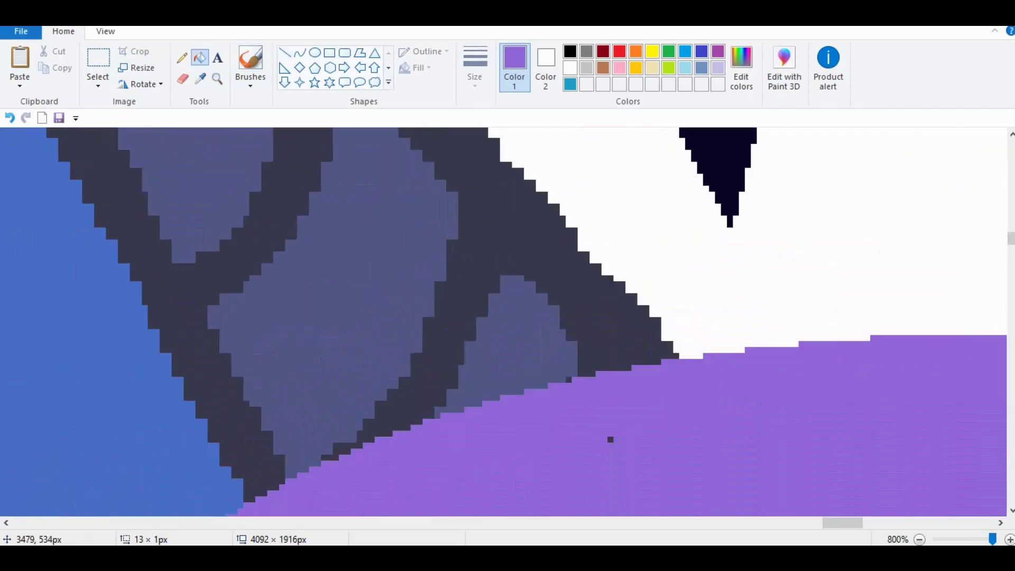
key("ctrl+z")
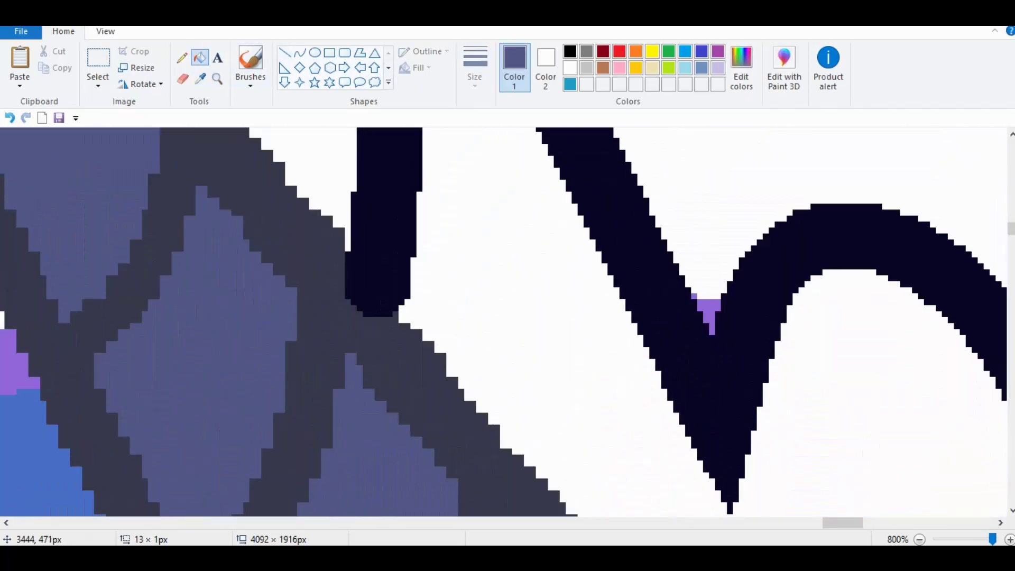
Redraw the horn's slanted edge over the base of the crown's spike with thin slate lines and fill the overlap.
left_click(284, 51)
left_click_drag(347, 236, 366, 272)
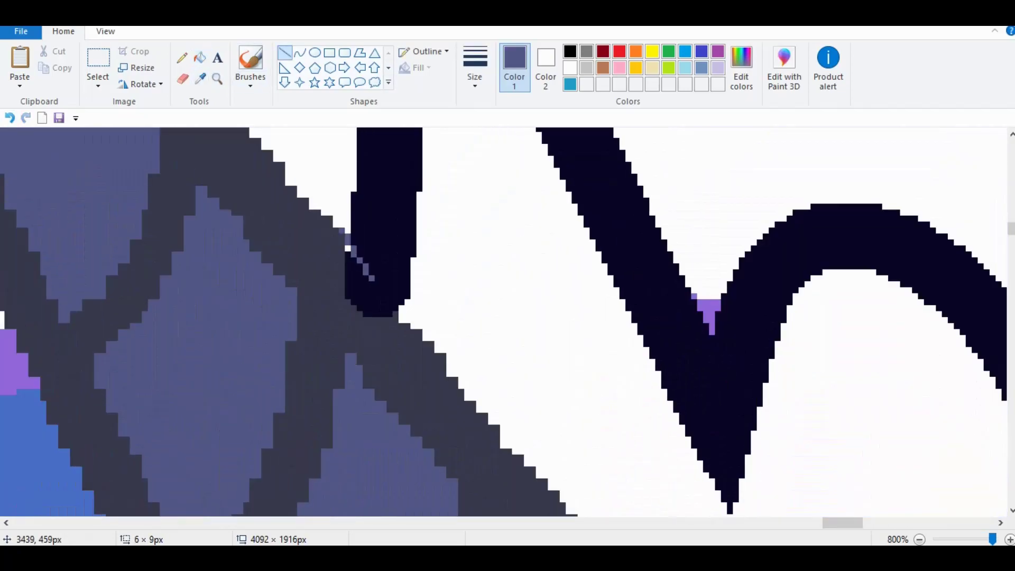
left_click(424, 52)
left_click(216, 79)
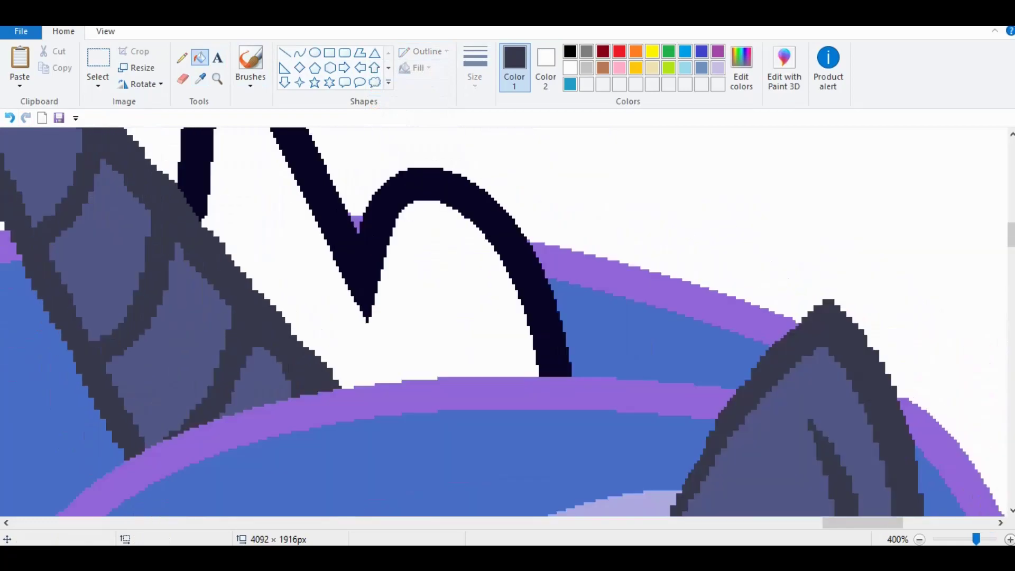
Sharpen the crown spike's tip with thin dark navy lines and fill the enclosed triangle.
key("ctrl+Page_Up")
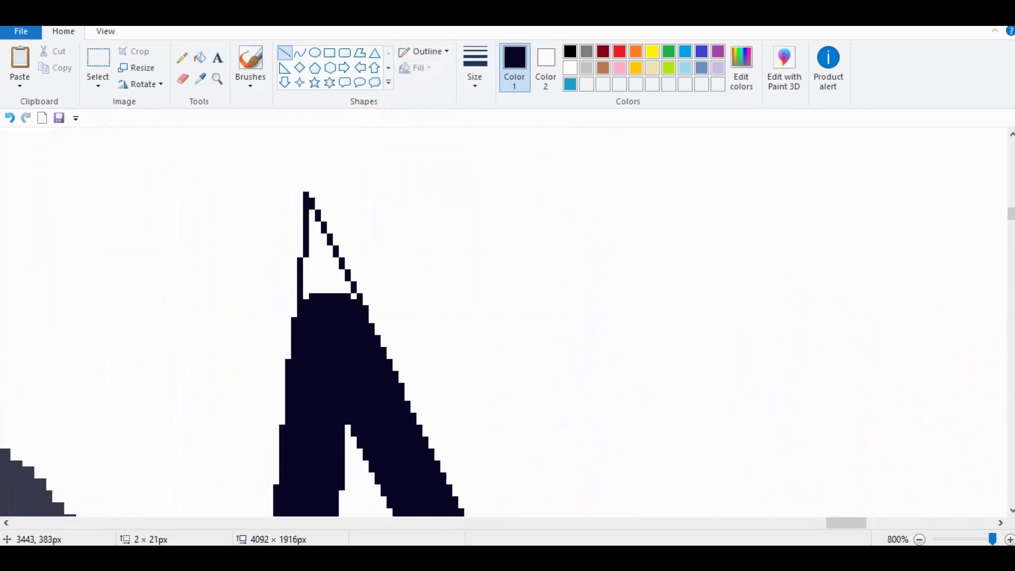
left_click(200, 57)
left_click(325, 248)
Fill the crown's interior with the deep purple of the reference crown.
key("ctrl+Page_Down")
key("ctrl+Page_Down")
key("ctrl+Page_Down")
key("ctrl+Page_Down")
key("ctrl+Page_Down")
key("ctrl+Page_Down")
key("ctrl+Page_Down")
left_click(529, 201)
key("ctrl+Page_Up")
key("ctrl+Page_Up")
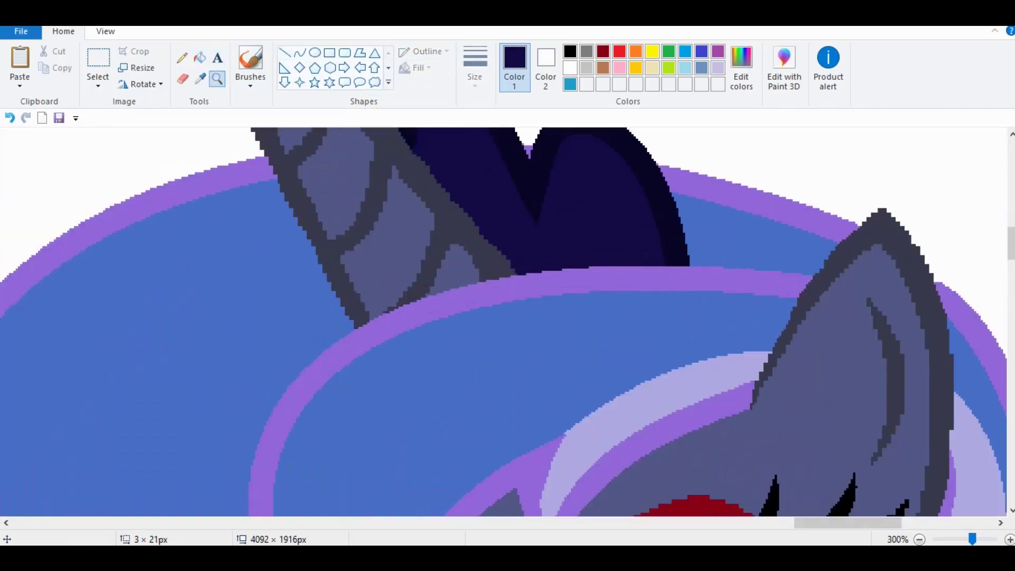
Draw a light blue ellipse about 22 × 39 px on the crown beside the horn and fill it as the gem.
left_click(200, 79)
left_click(315, 52)
left_click_drag(851, 254, 897, 331)
key("ctrl+z")
scroll(502, 317, "left", 2)
mouse_move(880, 242)
left_mouse_down()
mouse_move(942, 305)
mouse_move(890, 244)
left_mouse_up()
key("ctrl+z")
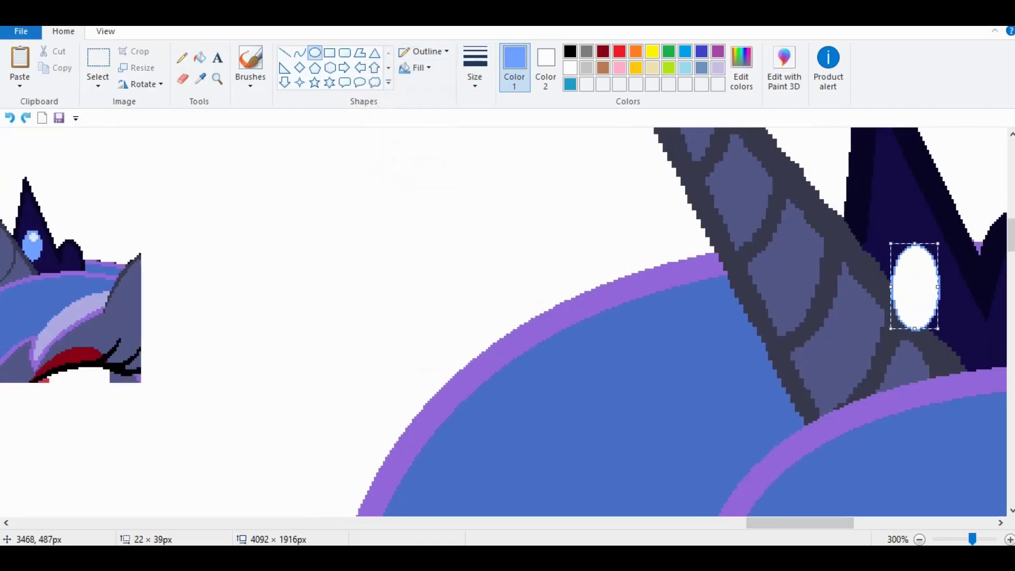
left_click(200, 57)
left_click(917, 272)
Add a round pale blue highlight about 8 × 8 px near the top of the crown's gem.
key("ctrl+Page_Up")
left_click_drag(409, 272, 428, 295)
left_click(216, 78)
left_click(323, 268)
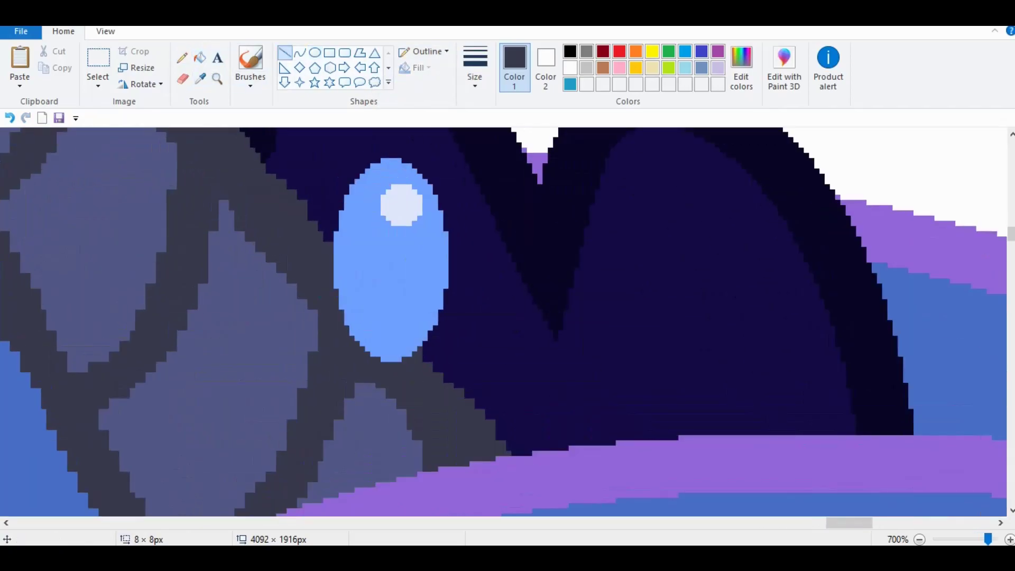
Redraw the horn's dark slate outline over the edge of the crown's gem and fill the overlap.
left_click(200, 57)
key("ctrl+Page_Down")
key("ctrl+Page_Down")
key("ctrl+Page_Down")
key("ctrl+Page_Down")
key("ctrl+Page_Down")
key("ctrl+Page_Down")
key("ctrl+Page_Down")
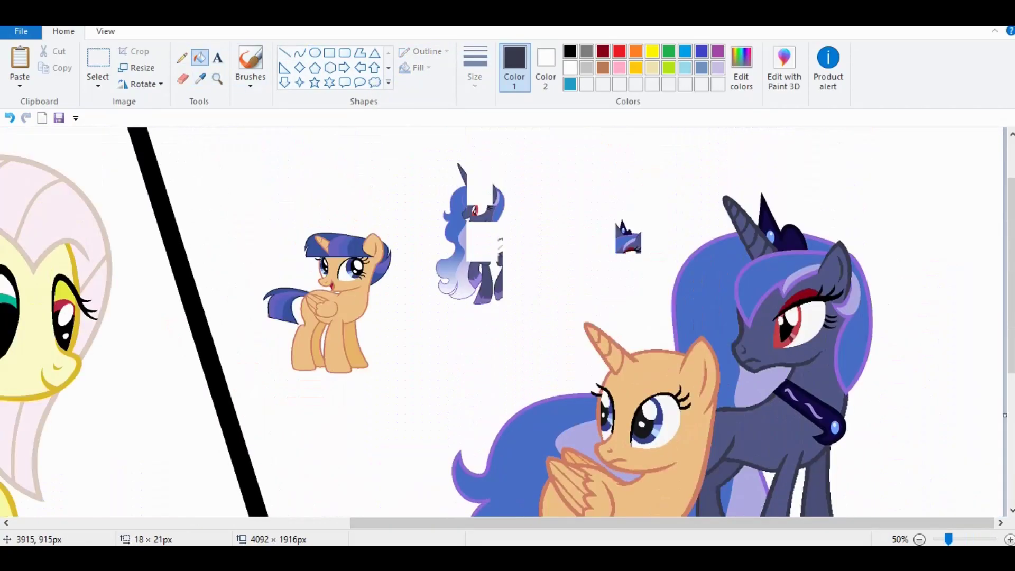
Delete the reference crown piece and the small slate-blue reference pony from the canvas.
left_click(97, 67)
left_click_drag(594, 202, 652, 267)
key("Delete")
left_click_drag(423, 150, 533, 336)
key("Delete")
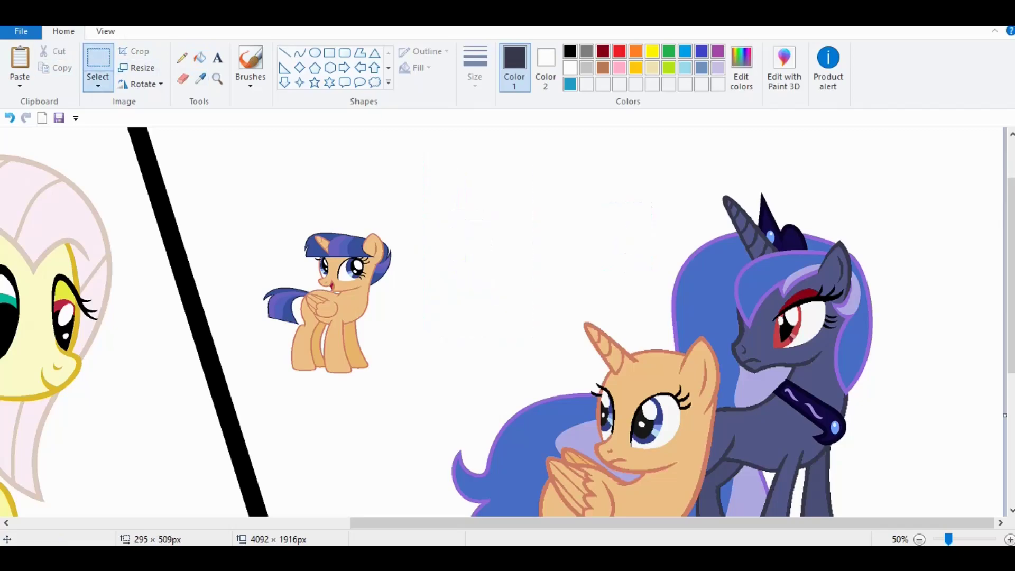
left_click(216, 79)
left_click(608, 351)
key("ctrl+z")
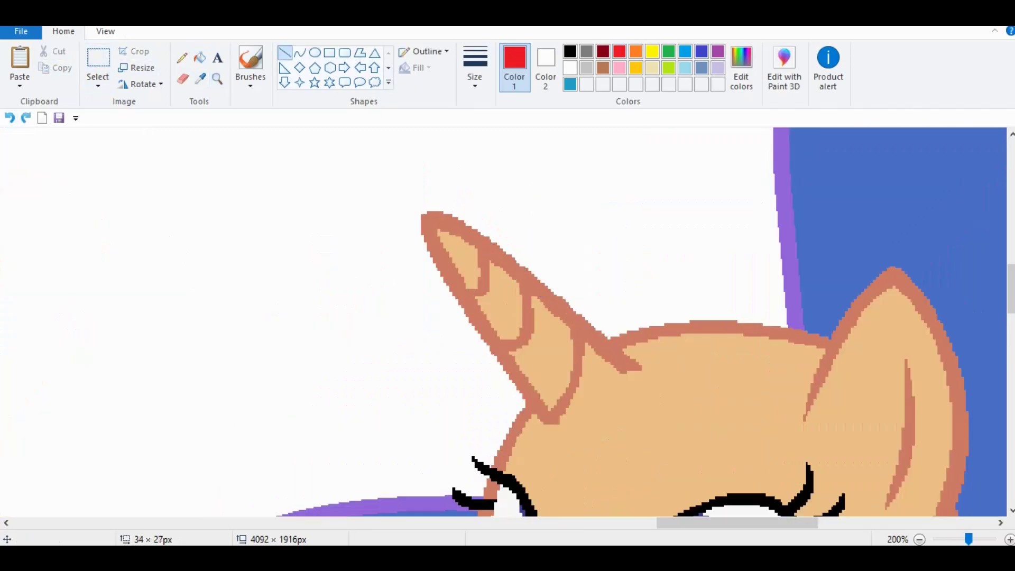
Select the small orange reference pony's head and place a copy, about 274 × 204 px, beside the large orange pony.
key("ctrl+Page_Down")
scroll(503, 328, "up", 3)
left_click(98, 58)
left_click_drag(217, 311, 40, 158)
left_click_drag(129, 234, 401, 409)
scroll(502, 328, "down", 4)
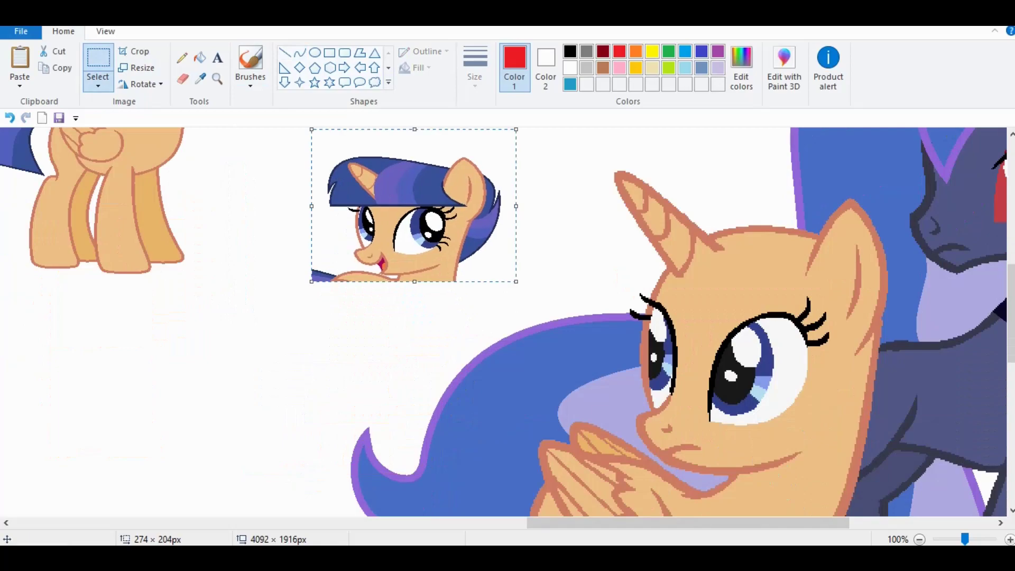
Draw a red curve about 61 × 87 px around the orange pony's ear base and a horizontal line about 371 px long across its eyes.
key("ctrl+Page_Up")
key("ctrl+Page_Down")
left_click(299, 52)
left_click_drag(567, 259, 612, 326)
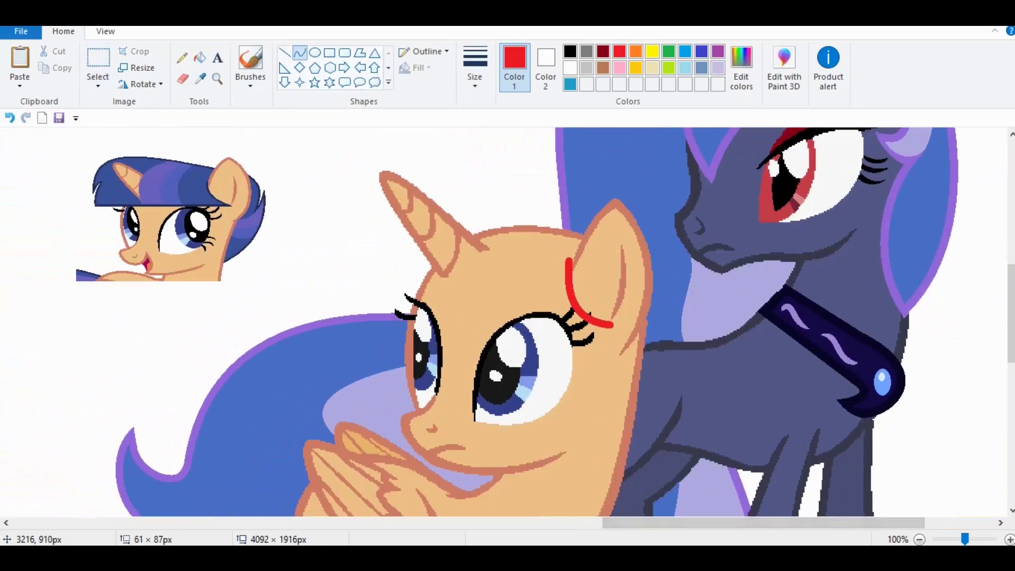
left_click_drag(435, 302, 339, 326)
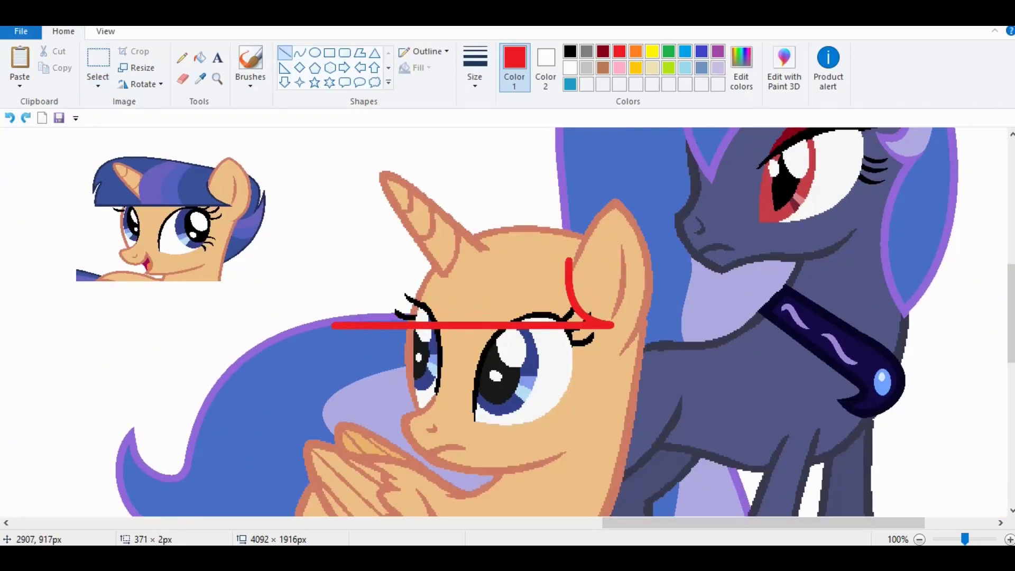
Draw the fringe's short front edge as a red curve about 21 × 88 px rising from the horizontal line's outer end.
left_click(299, 53)
key("ctrl+Page_Up")
left_click_drag(587, 450, 641, 251)
mouse_move(616, 346)
left_mouse_down()
mouse_move(584, 317)
mouse_move(607, 296)
left_mouse_up()
key("ctrl+Page_Down")
left_click_drag(402, 274, 463, 319)
scroll(507, 322, "up", 2)
left_click_drag(522, 273, 258, 271)
left_click_drag(317, 312, 138, 190)
scroll(304, 153, "down", 3)
scroll(296, 312, "up", 1)
left_click(10, 117)
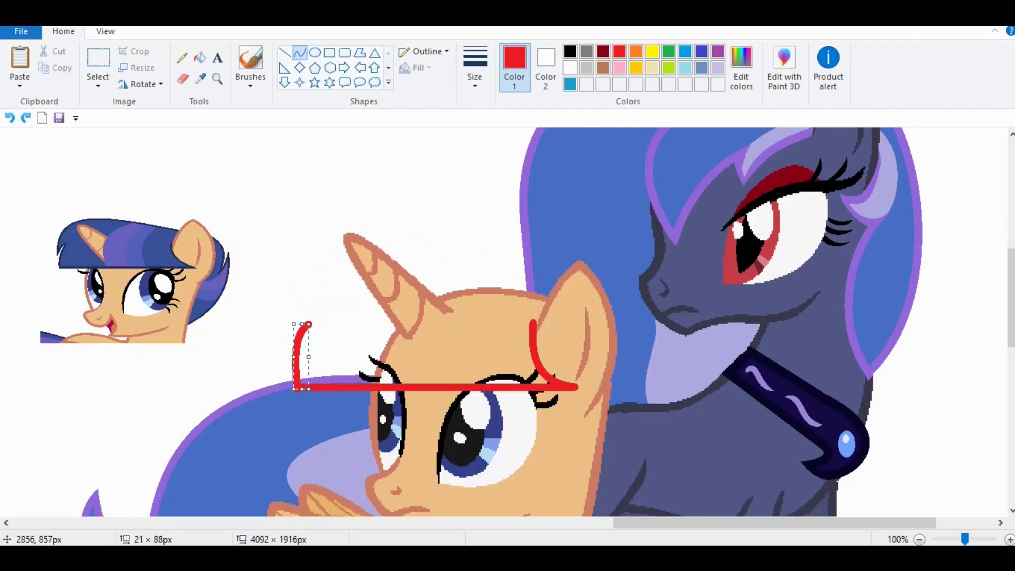
Outline the fringe's pointed front lock and arched top to the ear in red, plus the jagged hair lock behind the ear.
left_click_drag(285, 328, 266, 220)
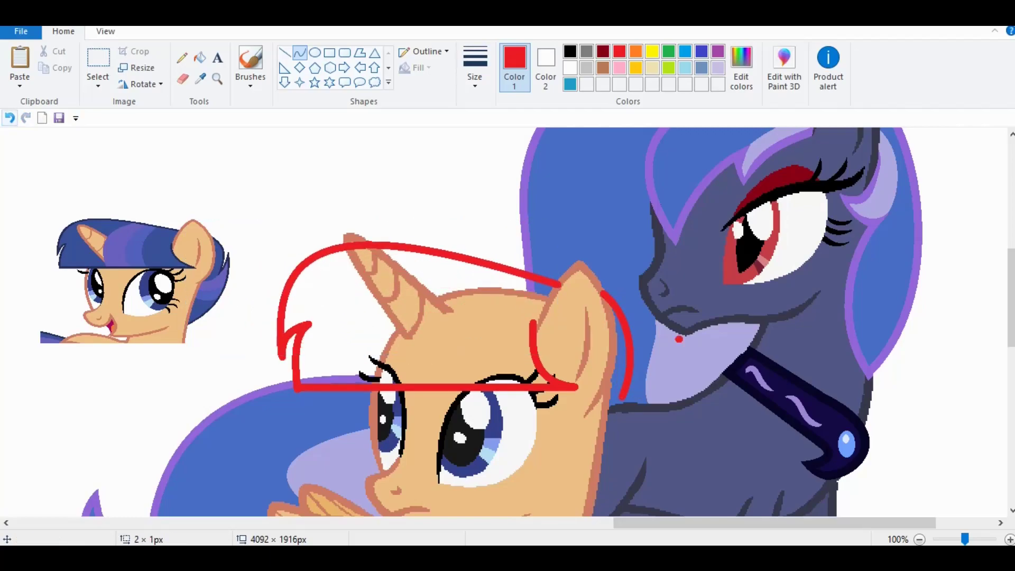
scroll(507, 317, "down", 3)
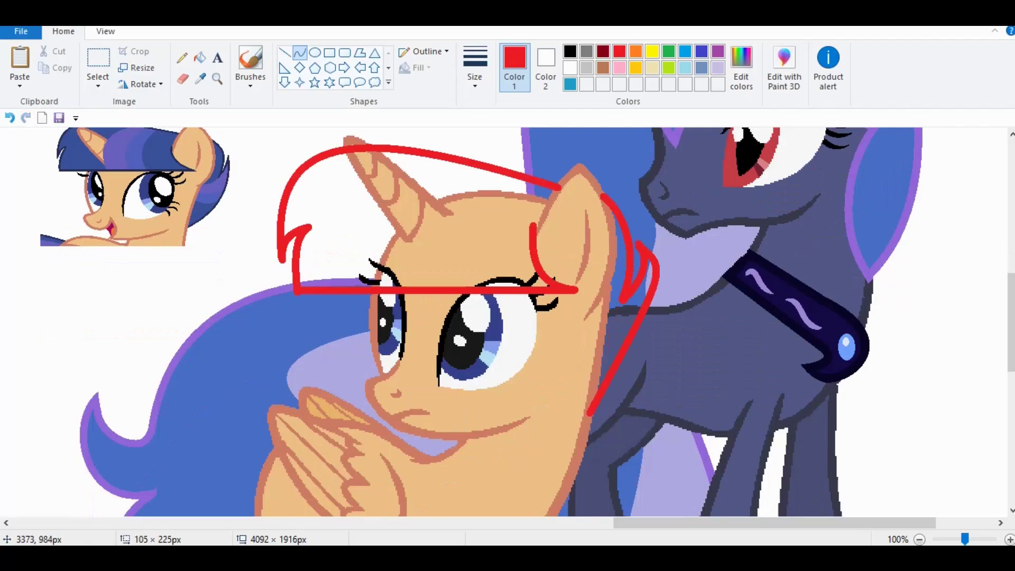
Restore the orange pony's horn over the red fringe line using its sampled brown outline and light orange fill.
scroll(508, 318, "up", 5)
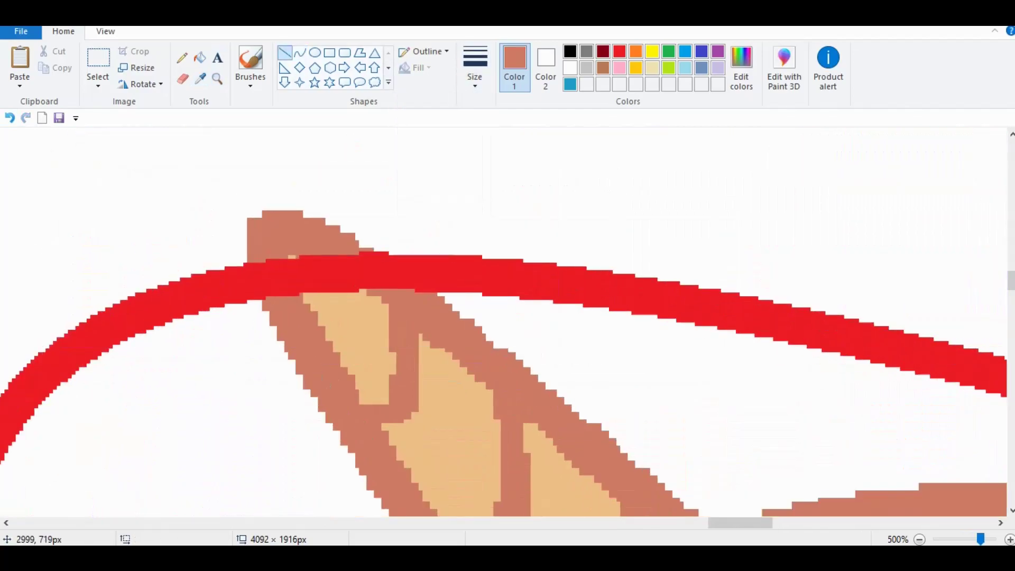
left_click(200, 57)
left_click(200, 78)
left_click(343, 343)
left_click(286, 328)
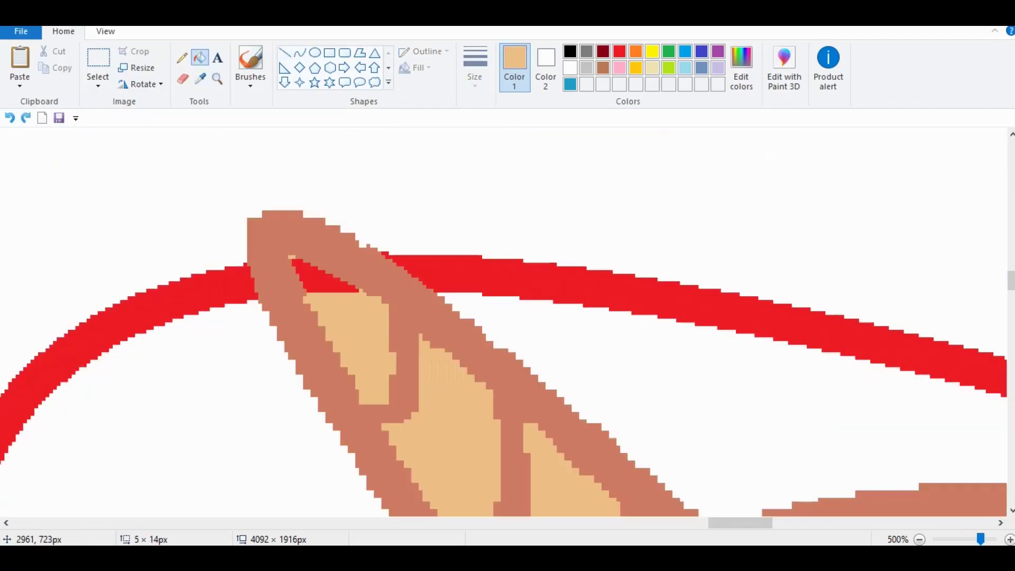
Restore both outer edges of the orange pony's ear over the red hair lines with its sampled brown outline colour.
scroll(507, 317, "down", 3)
scroll(508, 317, "right", 3)
scroll(508, 317, "down", 5)
left_click(217, 78)
left_click(299, 247)
left_click(200, 79)
left_click(365, 254)
scroll(507, 317, "up", 10)
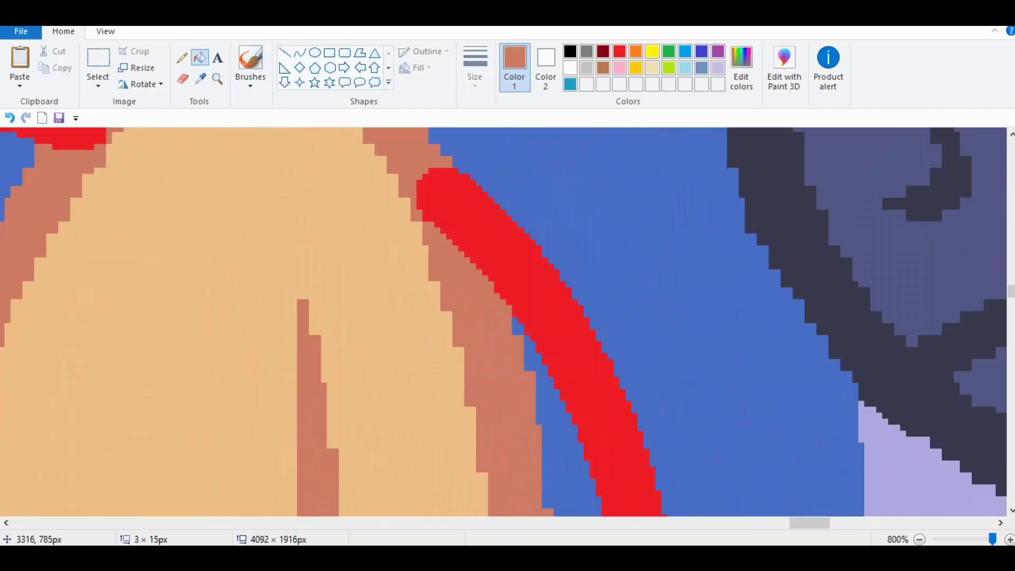
left_click(476, 328)
left_click(501, 384)
scroll(500, 385, "left", 5)
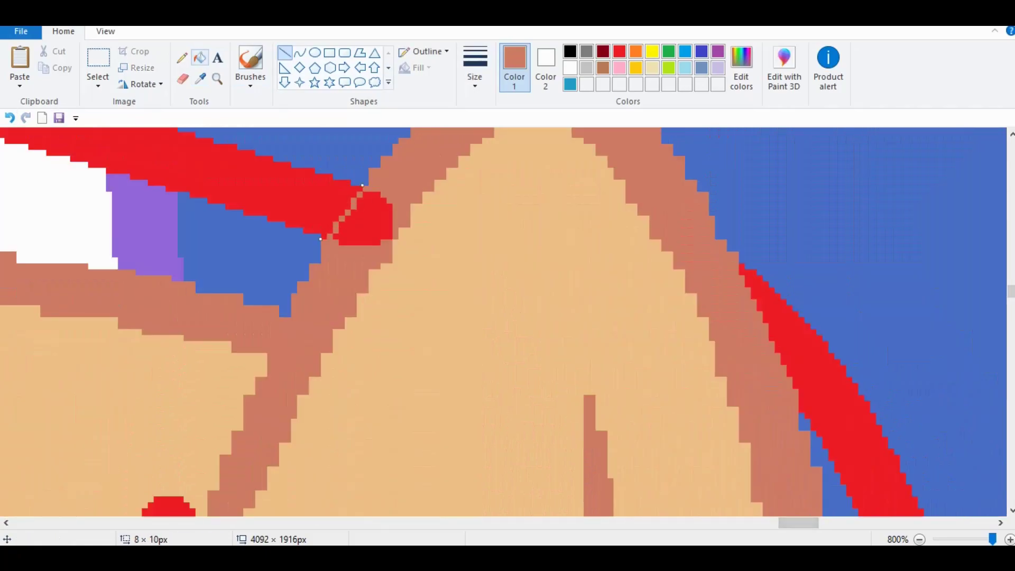
scroll(507, 317, "down", 3)
Extend the red fringe curve up to the ear's edge and taper its lower tip with thin red curves, filling both.
left_click(300, 52)
left_click(200, 78)
left_click(164, 412)
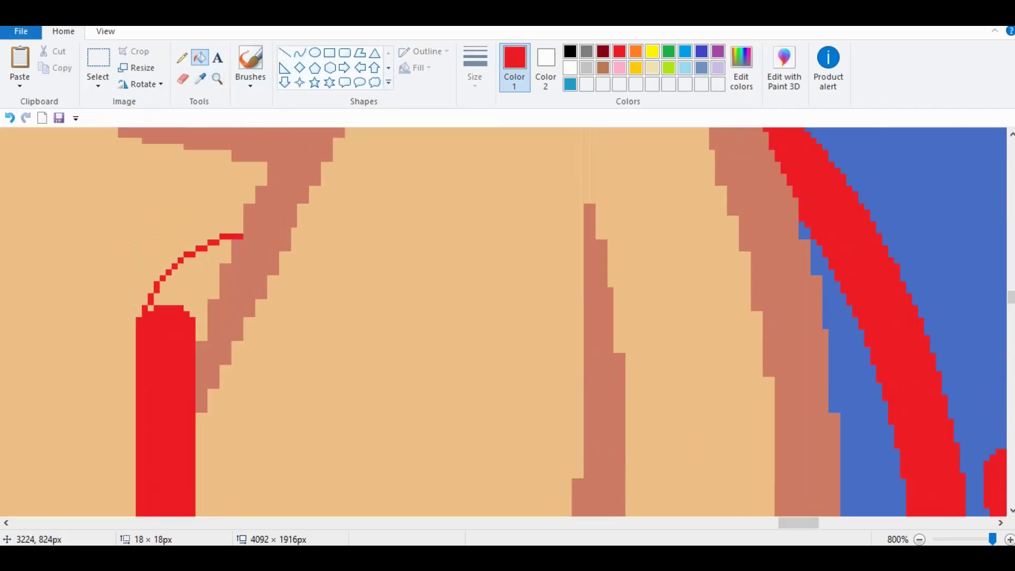
scroll(507, 317, "down", 5)
left_click(9, 118)
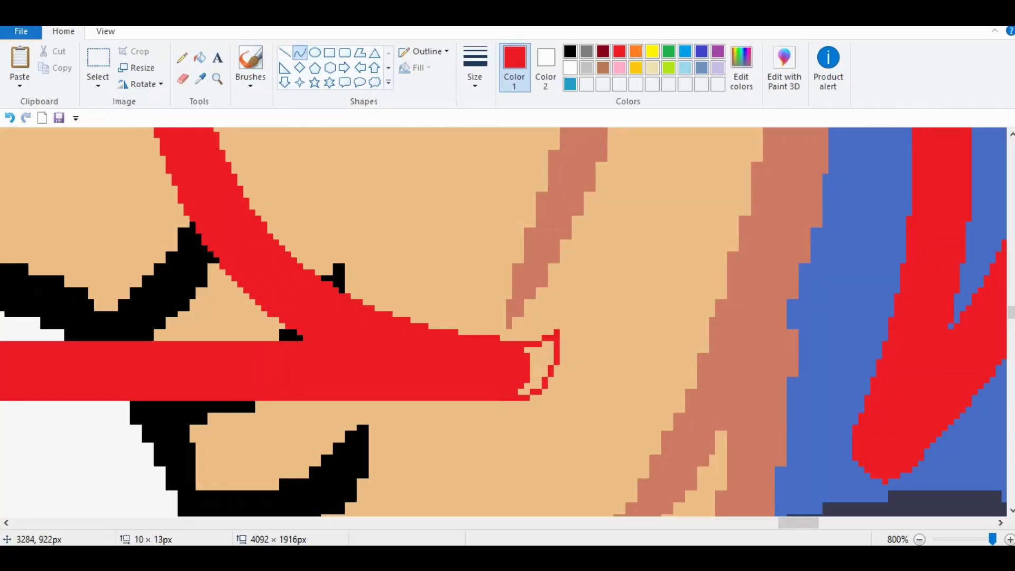
left_click(200, 58)
Sharpen the two blunt tips of the fringe's front lock with thin white curves and fill the cut pieces white.
left_click_drag(798, 522, 712, 522)
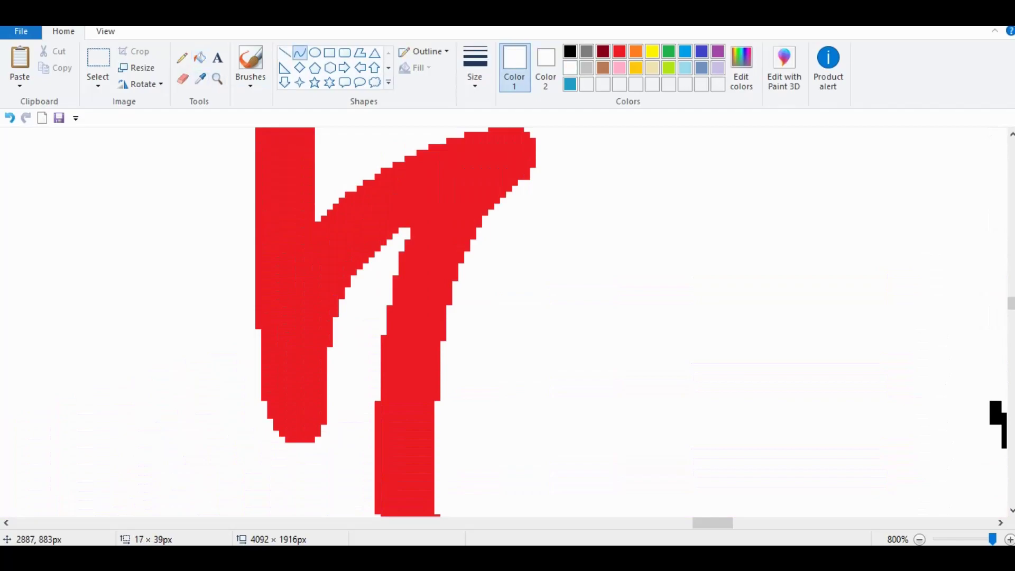
left_click_drag(331, 318, 275, 400)
left_click(299, 407)
scroll(299, 407, "up", 2)
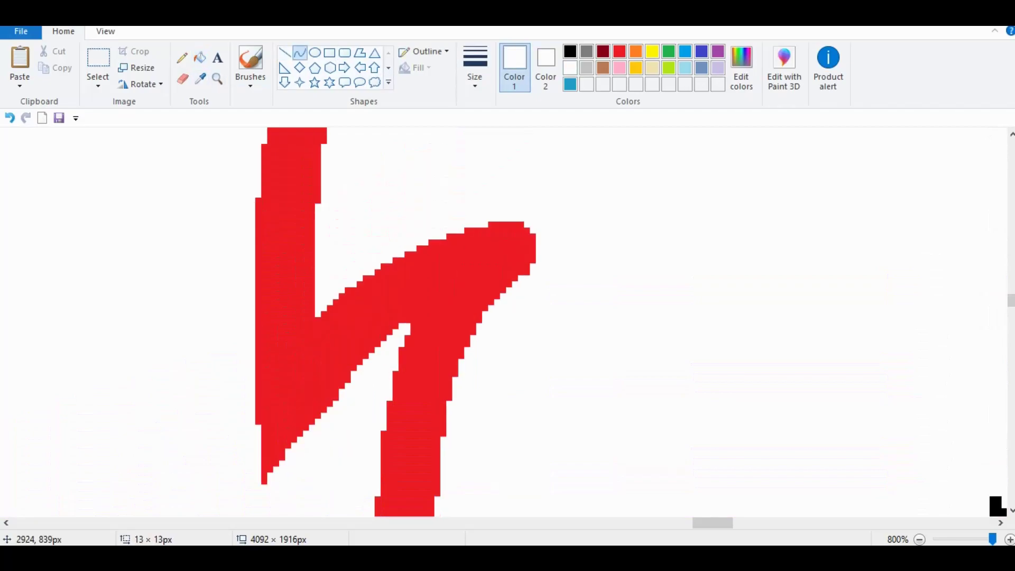
left_click(200, 58)
left_click(515, 249)
left_click(467, 344)
scroll(466, 344, "down", 6)
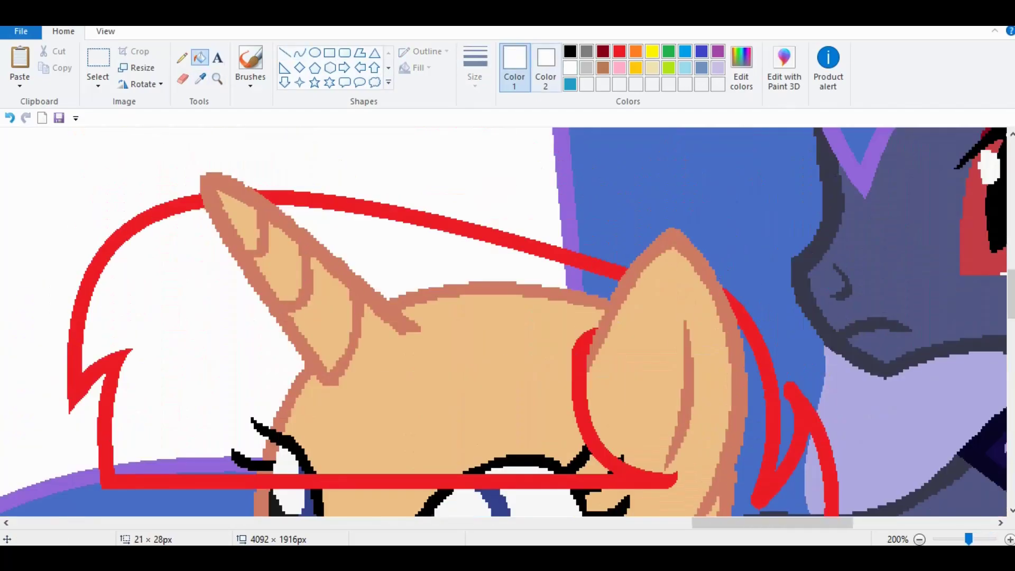
Fill the skin, eye and background areas enclosed by the red fringe and rear hair lock with white.
left_click(317, 307)
key("ctrl+z")
left_click(586, 283)
scroll(586, 282, "down", 4)
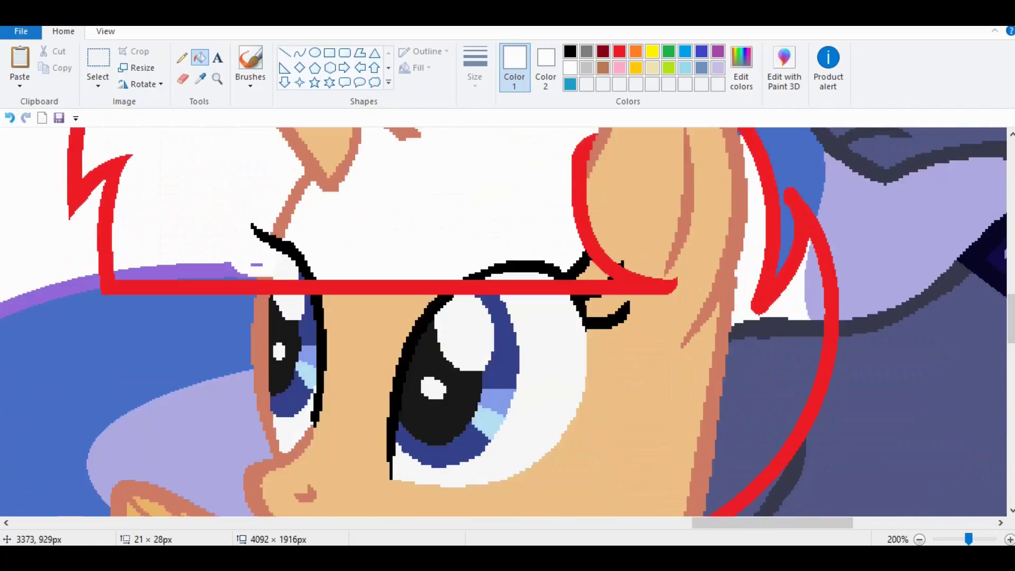
left_click(793, 397)
left_click(529, 262)
left_click(185, 271)
scroll(317, 290, "up", 2)
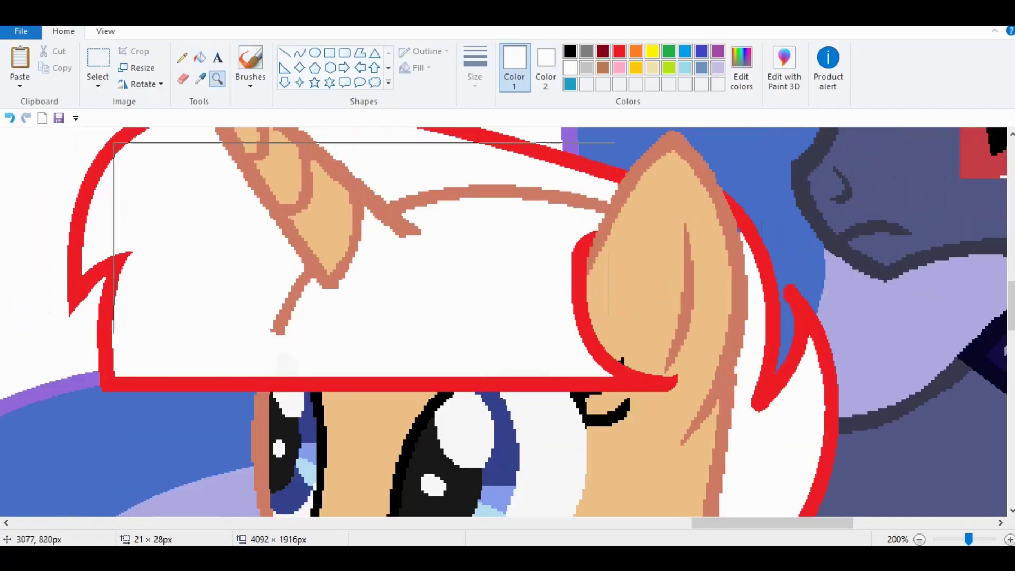
Clear the leftover brown forehead outline inside the fringe by cutting it with white lines and filling the pieces white.
left_click(377, 290)
scroll(507, 318, "up", 3)
left_click(284, 52)
left_click_drag(537, 239, 585, 284)
scroll(559, 284, "right", 1)
scroll(507, 317, "right", 5)
left_click(200, 57)
left_click(453, 199)
scroll(508, 318, "down", 3)
scroll(507, 317, "left", 2)
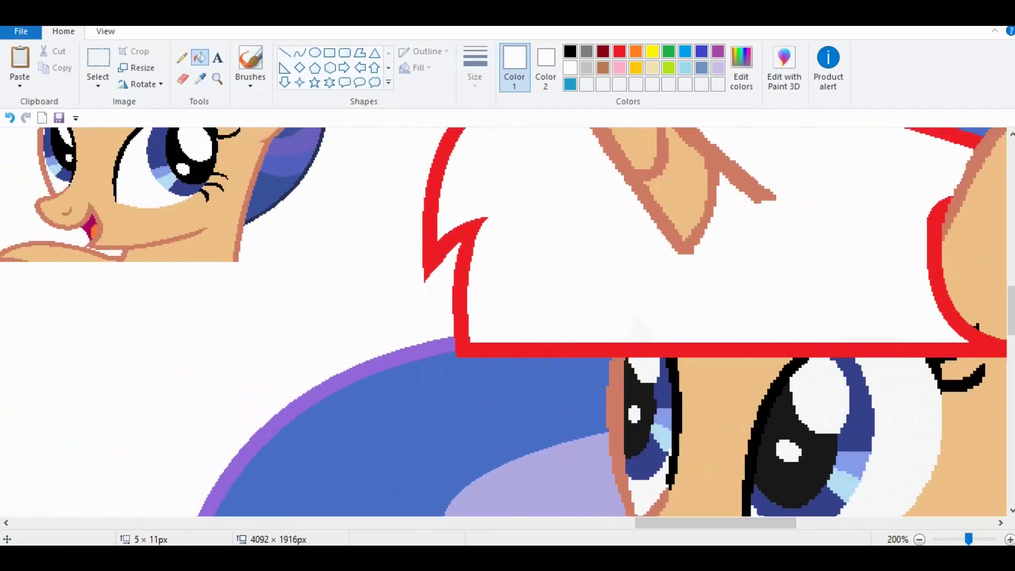
Sharpen the rounded upper tip of the orange pony's rear hair lock with a thin curve in the sampled background blue.
scroll(507, 317, "right", 6)
scroll(507, 317, "up", 4)
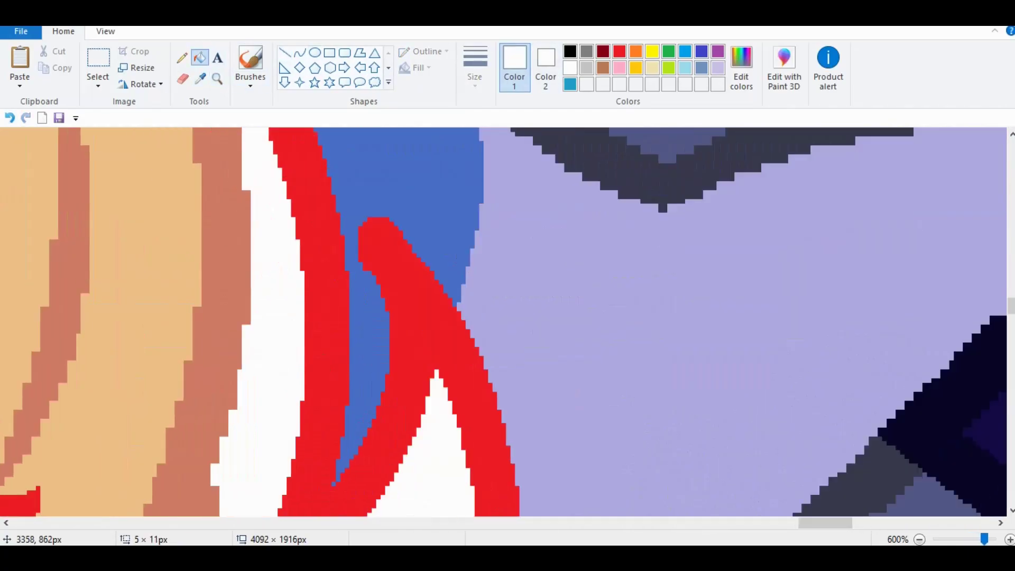
left_click(200, 78)
scroll(507, 317, "right", 3)
left_click(402, 174)
left_click(300, 52)
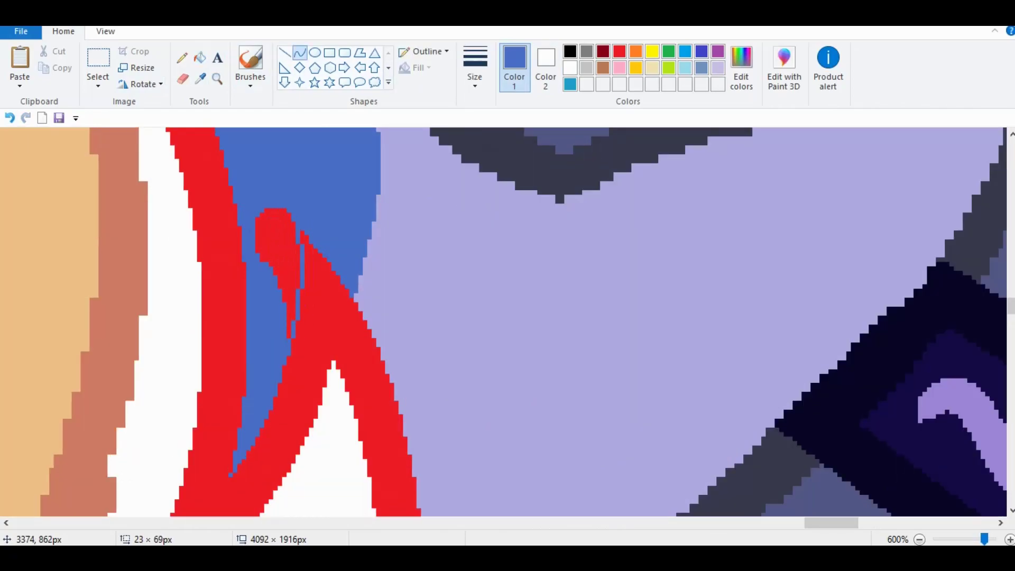
key("ctrl+z")
Taper the lower tip of the red hair line behind the ear using sampled white.
scroll(507, 317, "down", 4)
left_click(201, 79)
left_click(296, 423)
left_click_drag(194, 275, 203, 212)
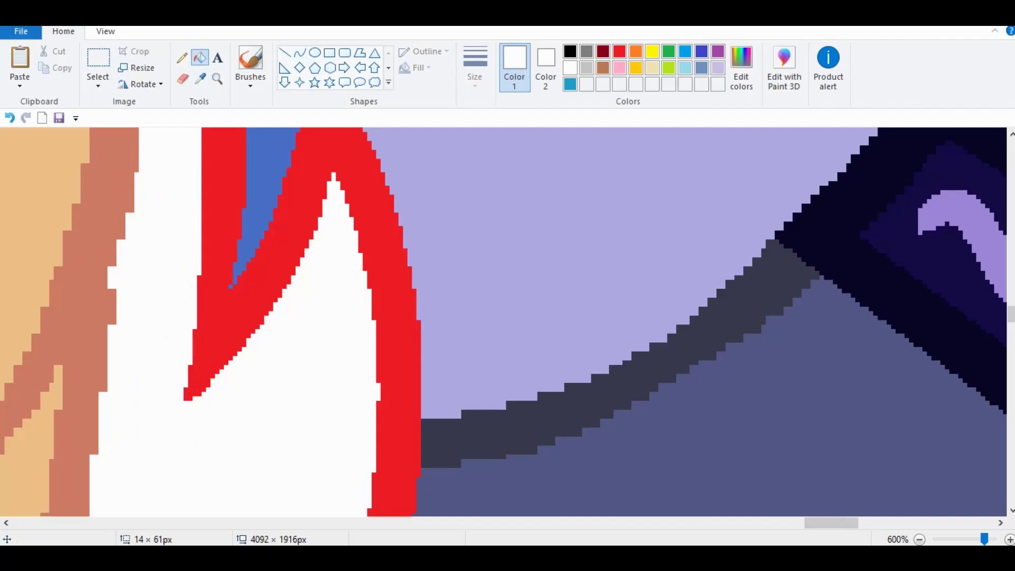
Recolour the orange pony's red hair outline with the dark navy sampled from the small reference pony.
scroll(218, 145, "down", 5)
left_click(97, 63)
scroll(508, 317, "up", 1)
left_click(200, 79)
left_click(929, 227)
left_click(680, 499)
scroll(507, 317, "right", 5)
left_click(602, 465)
scroll(507, 317, "down", 1)
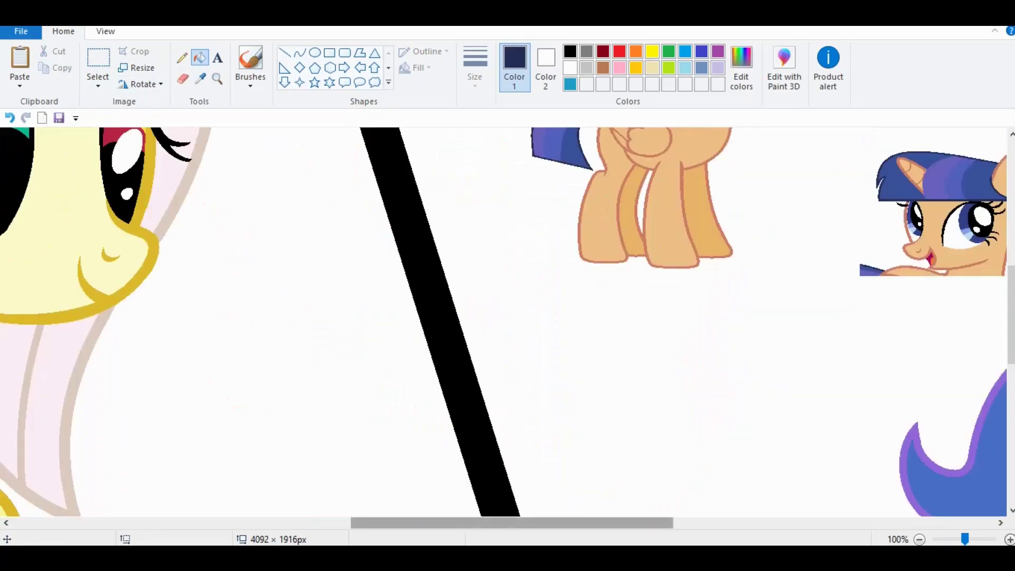
Fill the orange pony's fringe and rear hair with the dark blue sampled from the small reference pony.
left_click(98, 64)
left_click_drag(312, 139, 361, 179)
left_click(200, 78)
left_click(634, 158)
left_click(200, 57)
left_click(450, 238)
scroll(355, 288, "up", 1)
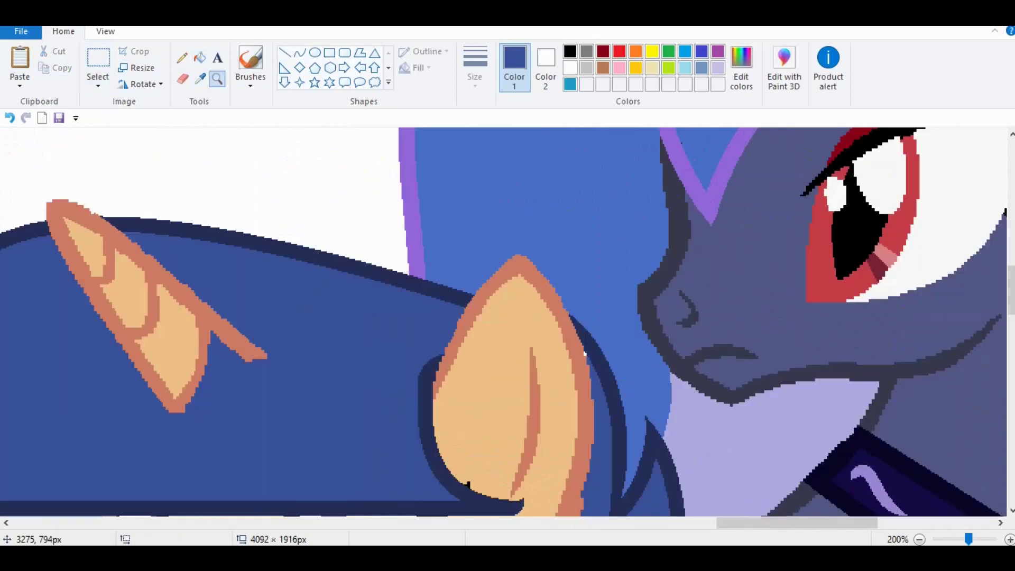
scroll(356, 288, "up", 1)
scroll(355, 288, "down", 2)
scroll(508, 317, "up", 3)
Draw two curved lines down the fringe in the purple sampled from the reference pony to bound its first streak.
left_click(201, 78)
left_click(340, 284)
scroll(508, 317, "up", 1)
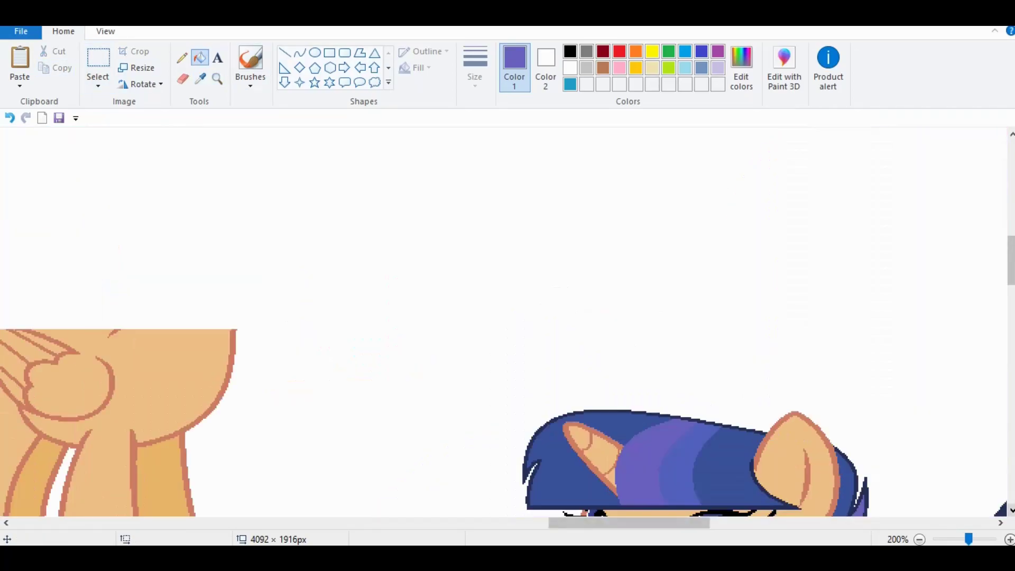
scroll(508, 317, "up", 3)
left_click(299, 52)
left_click(475, 67)
left_click(442, 198)
scroll(635, 317, "right", 2)
left_click_drag(674, 183, 632, 455)
left_click_drag(653, 318, 608, 338)
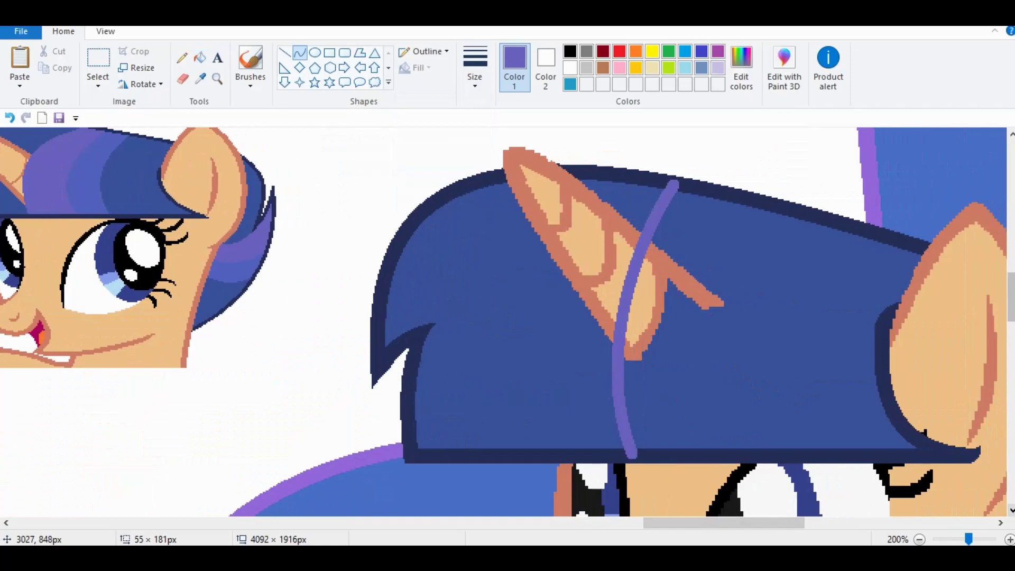
left_click_drag(726, 196, 710, 453)
left_click_drag(718, 324, 682, 339)
Draw two purple curves across the rear hair lock behind the neck to bound its streak.
scroll(508, 318, "down", 2)
scroll(507, 317, "right", 2)
left_click_drag(779, 368, 746, 421)
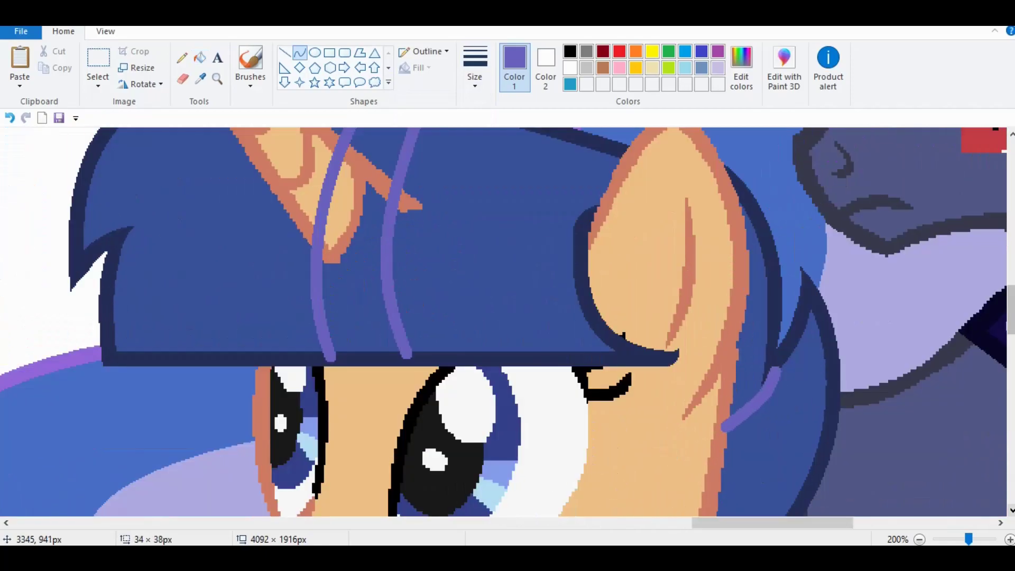
scroll(746, 420, "left", 2)
scroll(746, 420, "down", 1)
left_click_drag(936, 344, 827, 405)
Fill the bounded streaks in the fringe and the rear hair lock with purple.
scroll(845, 370, "up", 1)
left_click(200, 57)
left_click(455, 238)
left_click(883, 412)
Add a blue-violet streak beside the purple one in the fringe by drawing its curved edge and filling it.
left_click(299, 52)
scroll(508, 317, "down", 1)
scroll(507, 317, "up", 2)
left_click_drag(573, 208, 570, 458)
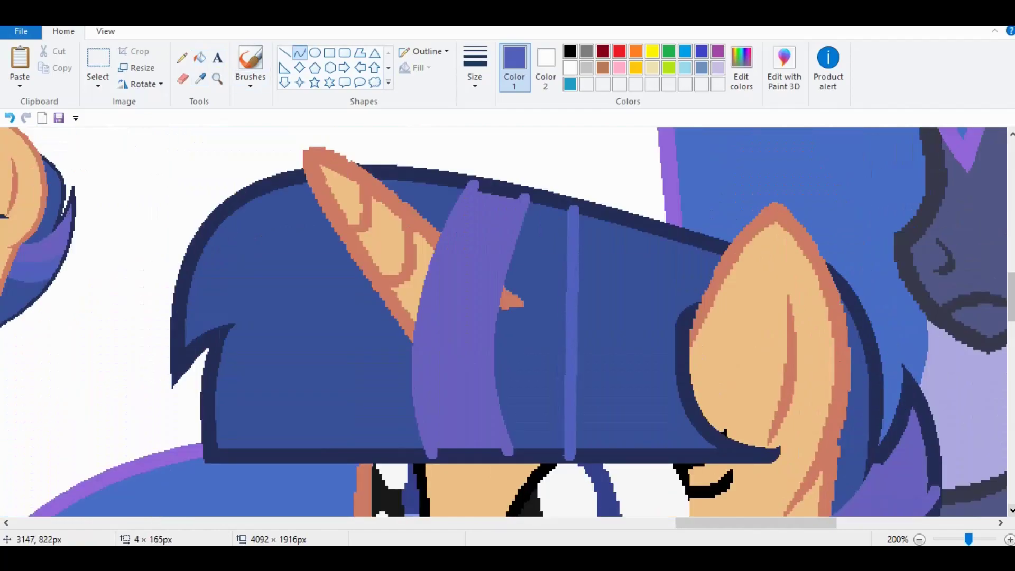
left_click_drag(571, 328, 550, 333)
left_click(200, 57)
left_click(541, 376)
Cover the stray forehead outline and the part of the horn overlapping the streaks with the sampled streak colours.
left_click(98, 58)
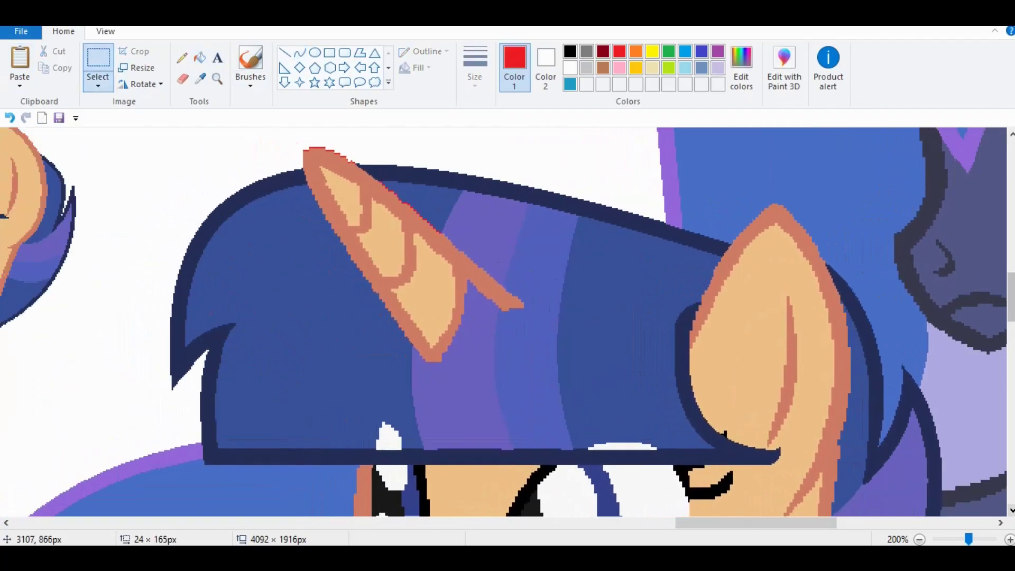
scroll(507, 317, "down", 3)
left_click(200, 78)
scroll(434, 158, "up", 3)
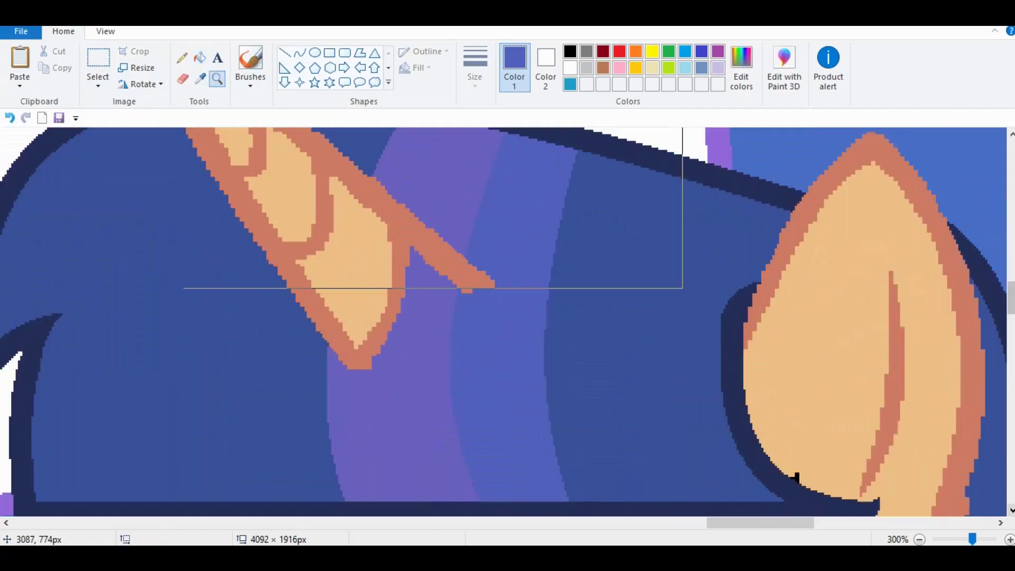
left_click(449, 237)
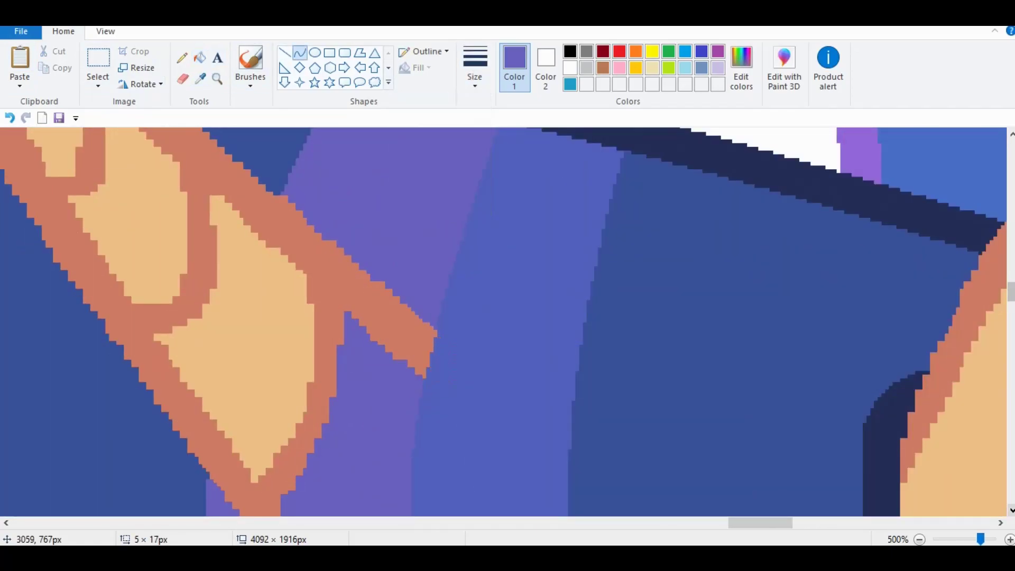
left_click(200, 57)
left_click(370, 296)
left_click(275, 338)
scroll(507, 317, "down", 4)
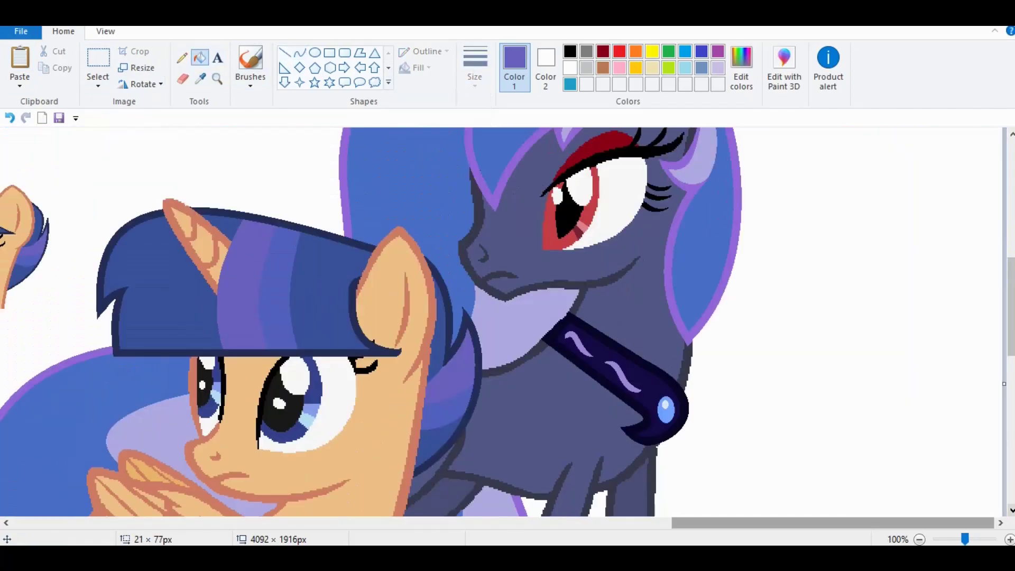
Place a cropped copy of the small reference pony's tail beside the large orange pony.
left_click(98, 58)
scroll(508, 317, "left", 5)
left_click_drag(502, 349, 233, 182)
scroll(507, 317, "down", 5)
scroll(507, 317, "up", 5)
scroll(508, 317, "down", 5)
Draw the slanted lower edge and the curved inner edge of the orange pony's tail in red.
left_click(300, 53)
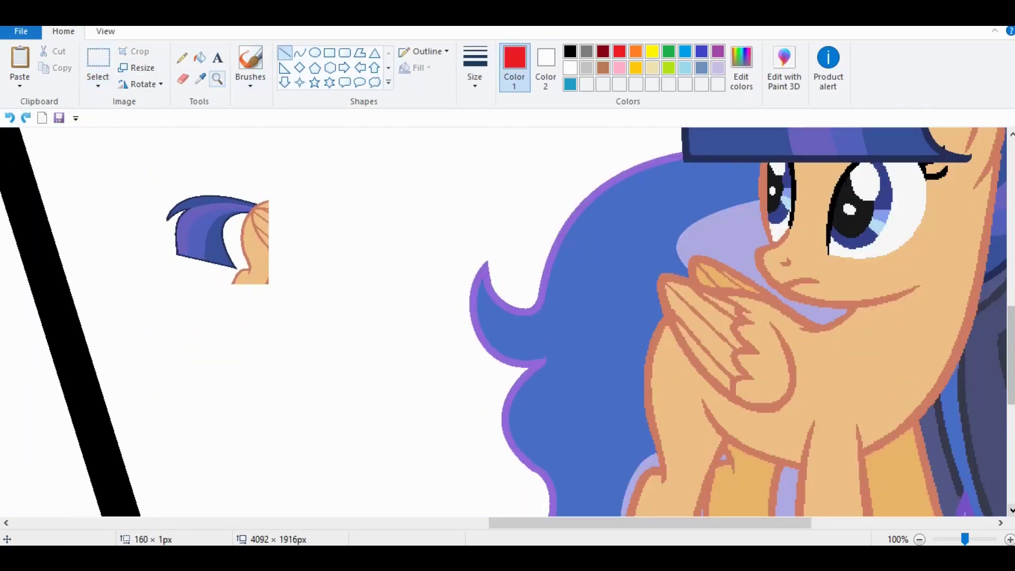
scroll(740, 318, "up", 1)
left_click_drag(399, 300, 567, 299)
key("ctrl+z")
scroll(661, 281, "down", 1)
left_click_drag(582, 386, 528, 342)
left_click_drag(390, 382, 584, 415)
left_click_drag(363, 276, 585, 279)
key("ctrl+z")
Draw the tail's outer side, pointed upper lock and long top edge with red curves meeting the body.
left_click(300, 52)
mouse_move(344, 256)
left_mouse_down()
mouse_move(608, 275)
mouse_move(340, 164)
mouse_move(362, 207)
mouse_move(354, 264)
left_mouse_up()
scroll(355, 290, "up", 1)
scroll(356, 289, "down", 1, "ctrl")
scroll(502, 322, "up", 3)
left_click_drag(322, 426, 373, 313)
mouse_move(348, 370)
left_mouse_down()
mouse_move(325, 360)
mouse_move(542, 317)
left_mouse_up()
mouse_move(434, 332)
left_mouse_down()
mouse_move(469, 275)
mouse_move(403, 254)
left_mouse_up()
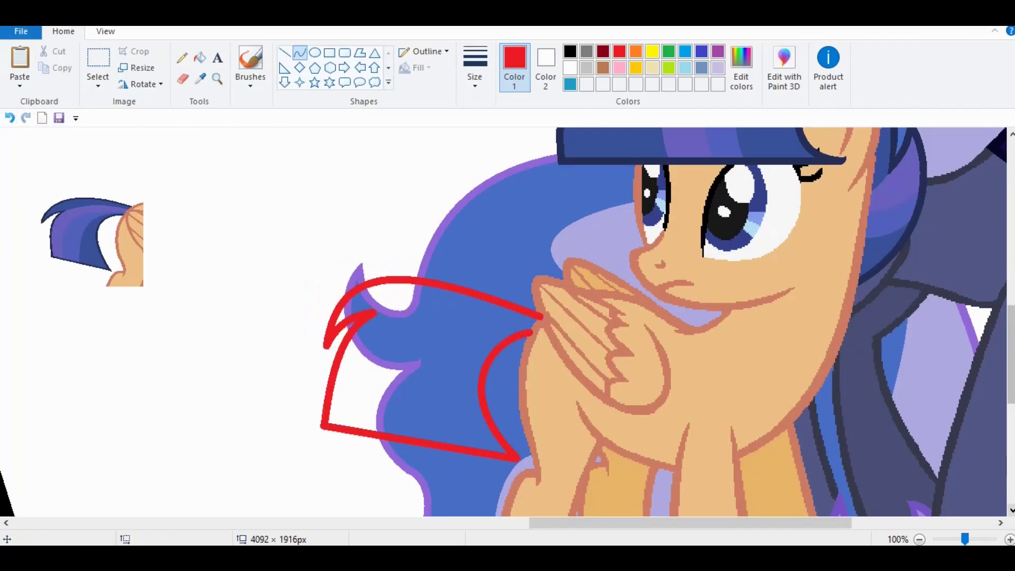
Fill the inside of the red tail outline with white.
left_click(200, 57)
left_click(570, 68)
left_click(423, 370)
Sharpen the blunt tips of the tail's upper lock with thin white curves and fill the cut pieces white.
scroll(361, 286, "up", 3, "ctrl")
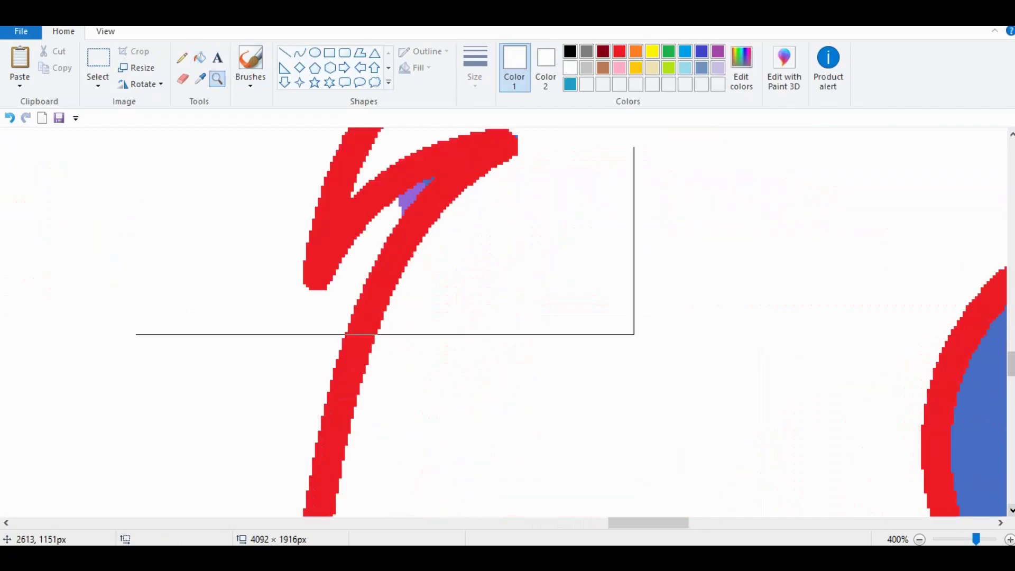
left_click(300, 52)
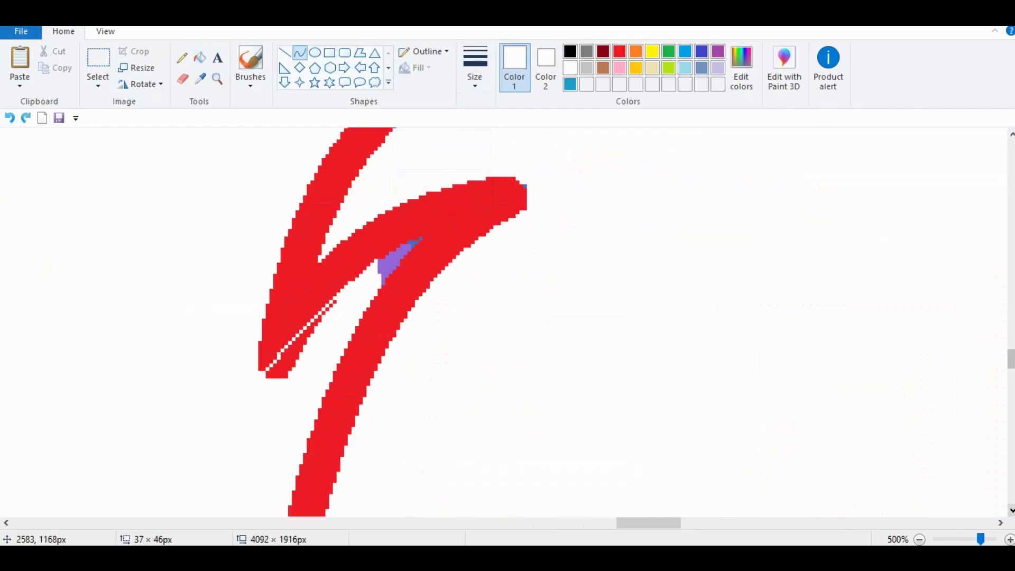
left_click(200, 57)
scroll(507, 322, "up", 2)
left_click_drag(402, 327, 433, 285)
left_click(200, 57)
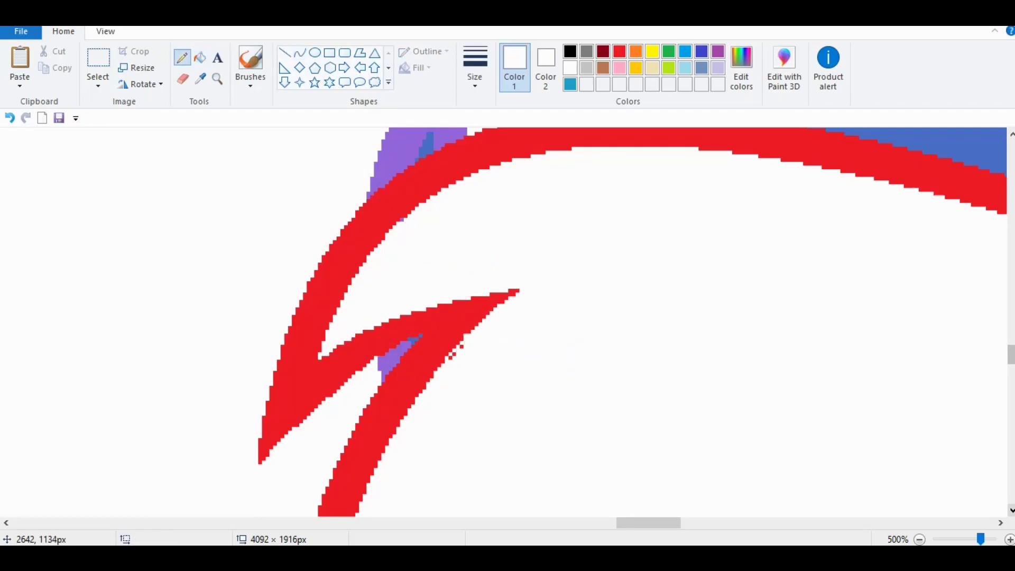
scroll(508, 322, "down", 5)
Sharpen the two lower corners of the tail outline with thin lines in the sampled red and fill them.
left_click(216, 79)
left_click(265, 295)
left_click(284, 52)
left_click(200, 78)
left_click(370, 264)
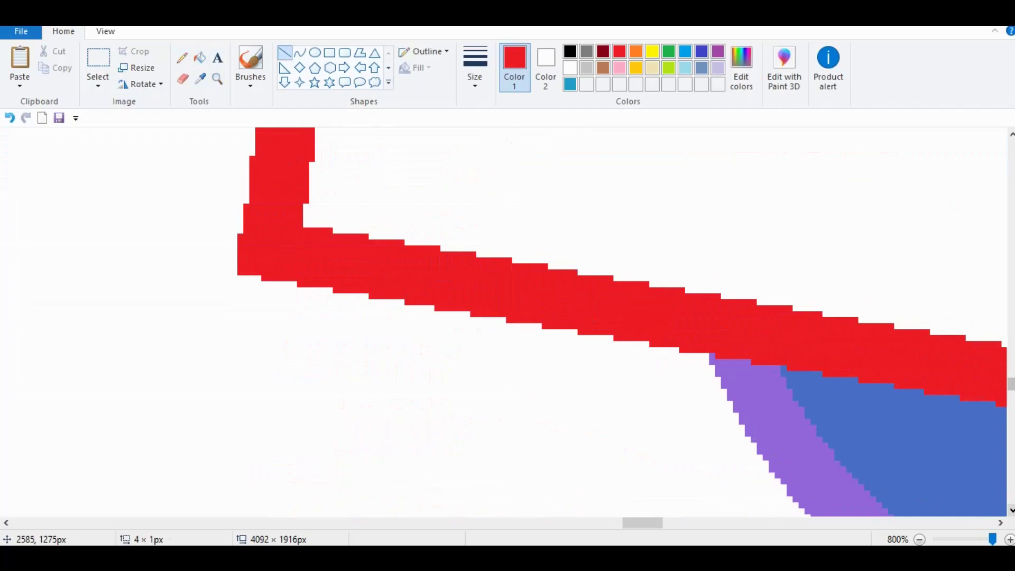
scroll(508, 322, "right", 5)
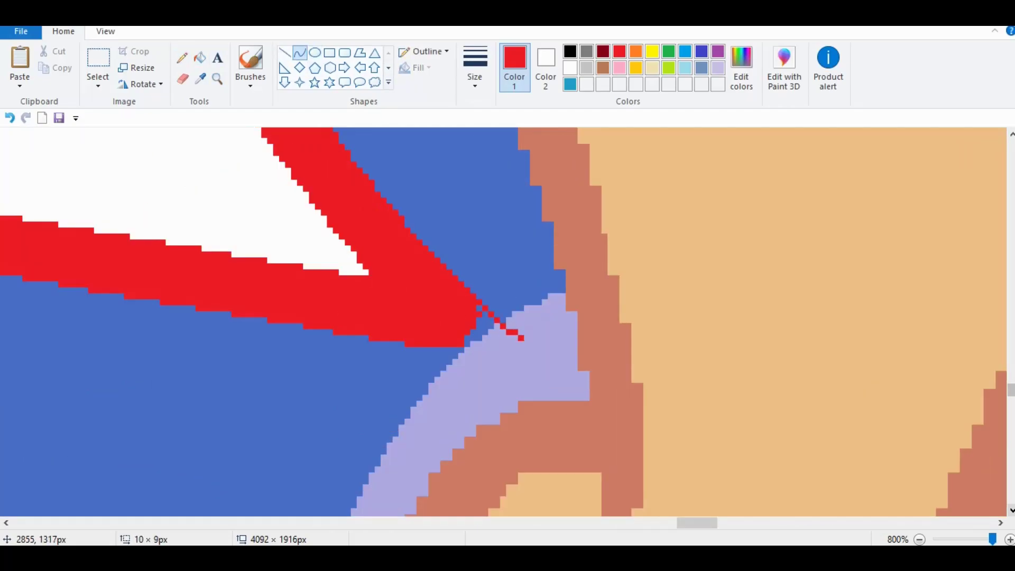
left_click(200, 57)
left_click(484, 328)
Restore the body outline over the red tail line ends with the sampled brown outline colour.
scroll(507, 323, "up", 5)
left_click(200, 78)
left_click(634, 296)
left_click(607, 217)
left_click(635, 230)
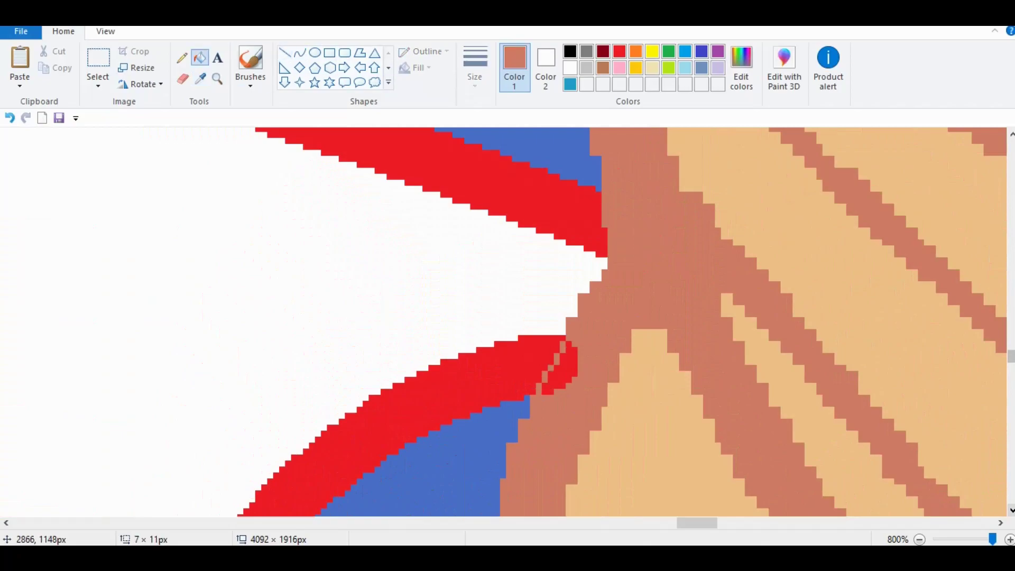
Recolour the tail outline dark navy and fill the tail with dark blue, both sampled from the reference.
scroll(634, 230, "down", 7)
scroll(507, 323, "left", 5)
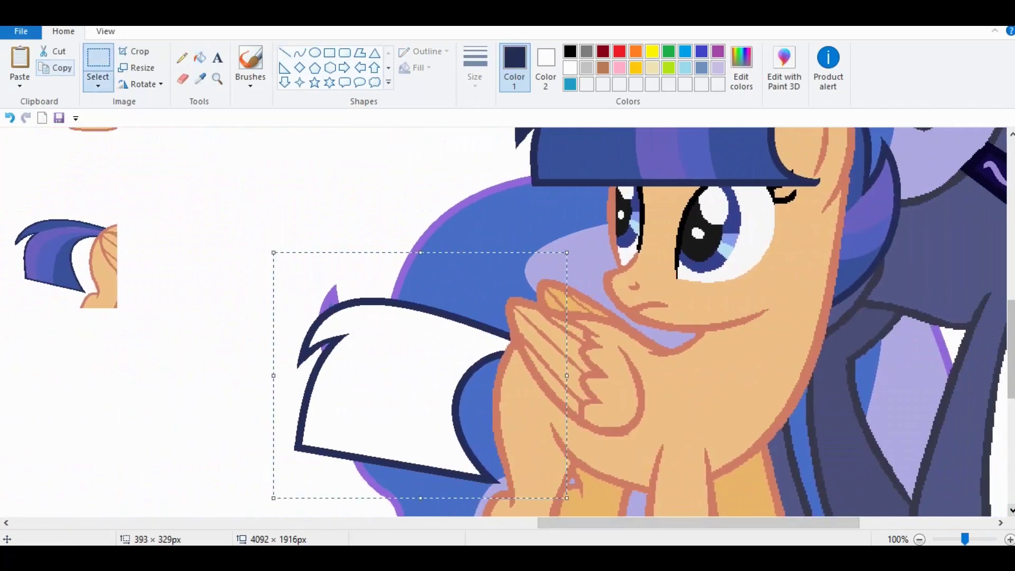
left_click(200, 78)
left_click(422, 275)
left_click(381, 396)
Draw two thin curves along the tail in the purple sampled from the reference to bound its streak.
left_click(200, 79)
left_click(331, 296)
scroll(370, 238, "up", 1)
scroll(507, 322, "down", 2)
left_click(285, 52)
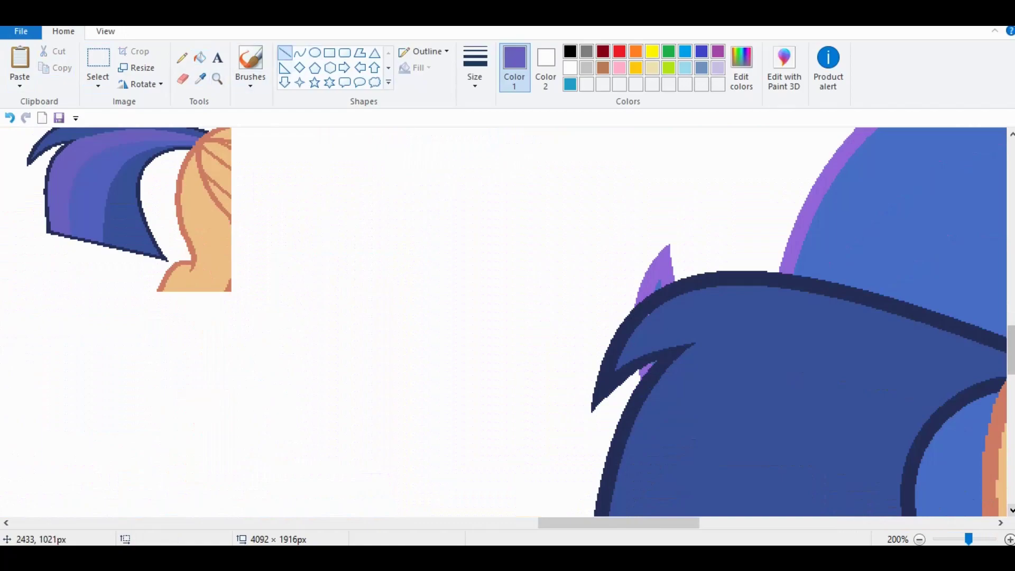
scroll(508, 323, "right", 5)
scroll(508, 322, "left", 4)
left_click(299, 52)
left_click_drag(626, 361, 687, 433)
scroll(740, 317, "down", 2)
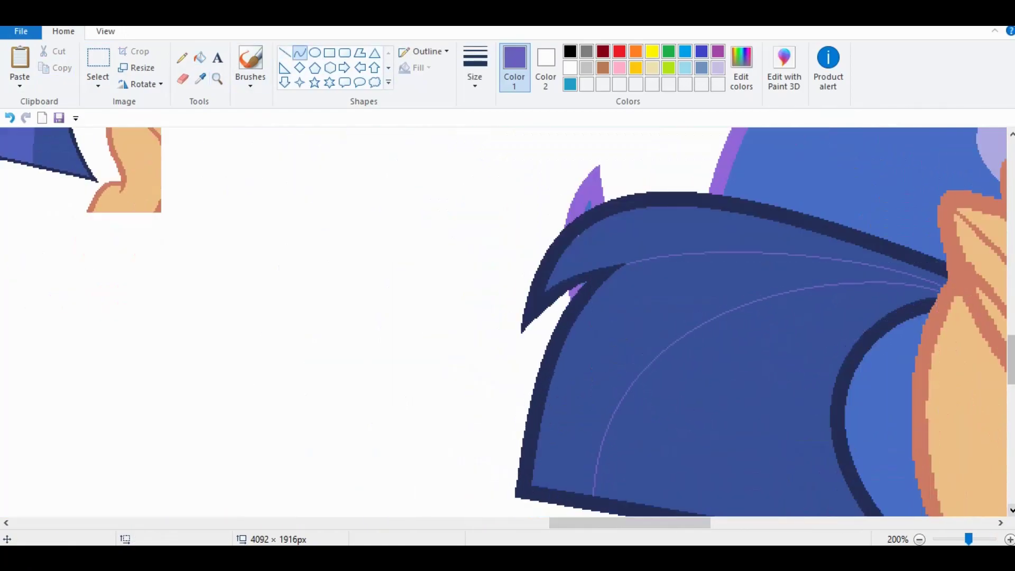
Join the two purple tail curves to the body outline and fill the streak between them purple.
left_click(217, 78)
left_click(940, 286)
left_click(623, 317)
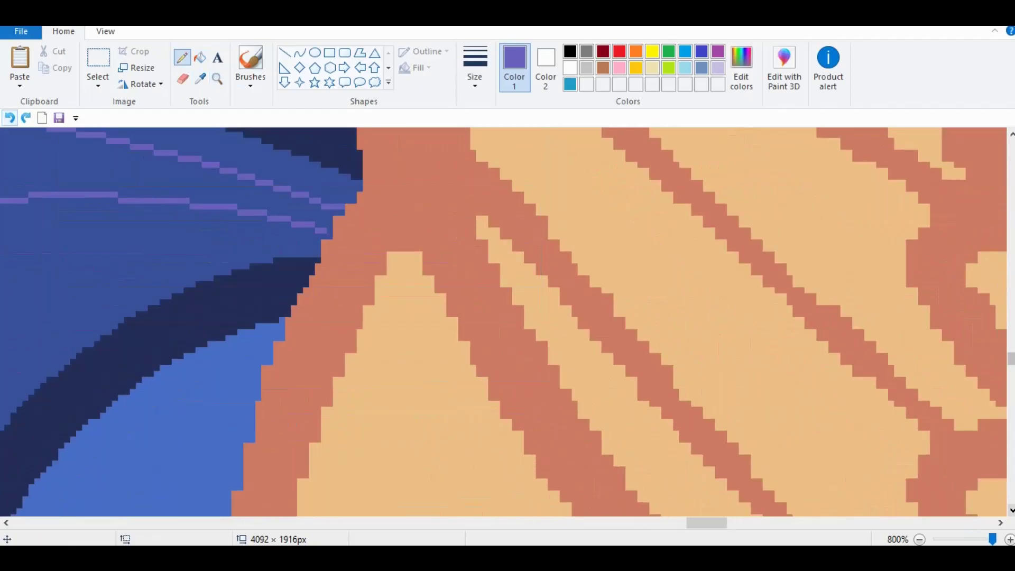
left_click(200, 57)
left_click(159, 158)
key("ctrl+z")
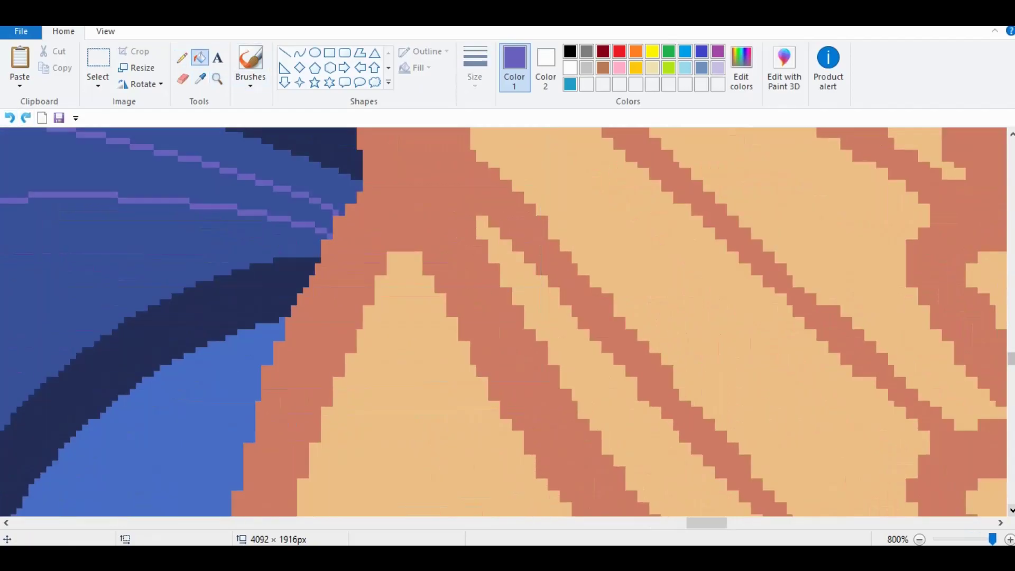
scroll(507, 323, "left", 5)
scroll(507, 323, "up", 1)
scroll(508, 322, "down", 5)
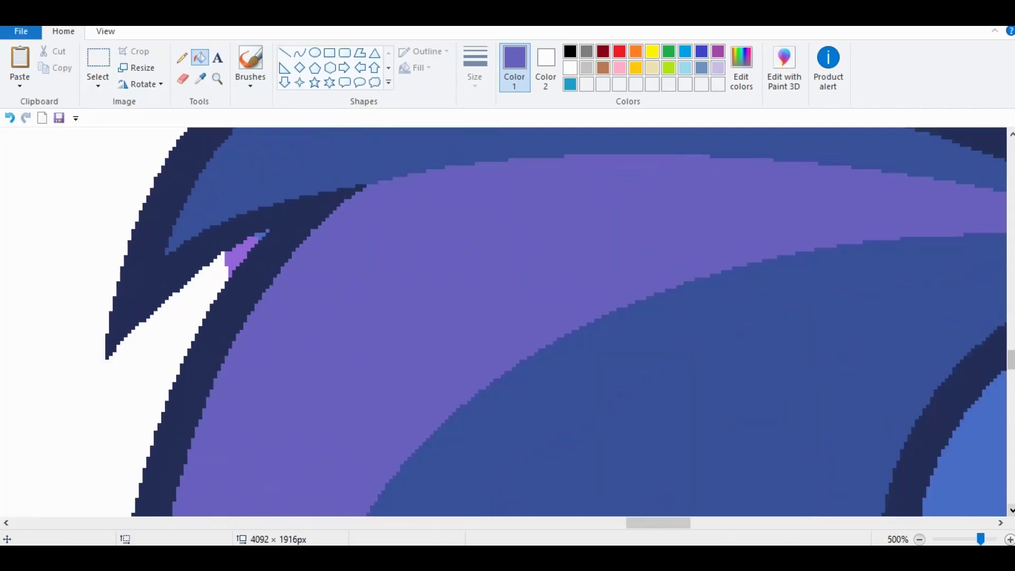
Draw a curve through the purple tail streak and fill the part it separates with the blue-violet streak colour.
scroll(507, 322, "left", 3)
scroll(508, 323, "right", 4)
scroll(508, 322, "up", 1)
scroll(507, 322, "left", 1)
left_click(300, 52)
left_click_drag(655, 217, 307, 515)
left_click(200, 57)
scroll(507, 322, "down", 1)
scroll(507, 322, "up", 1)
left_click(619, 51)
left_click(222, 191)
key("ctrl+z")
Delete the leftover small reference piece beside the ponies and save the picture as "I'm sure we can find something".
scroll(507, 323, "down", 3)
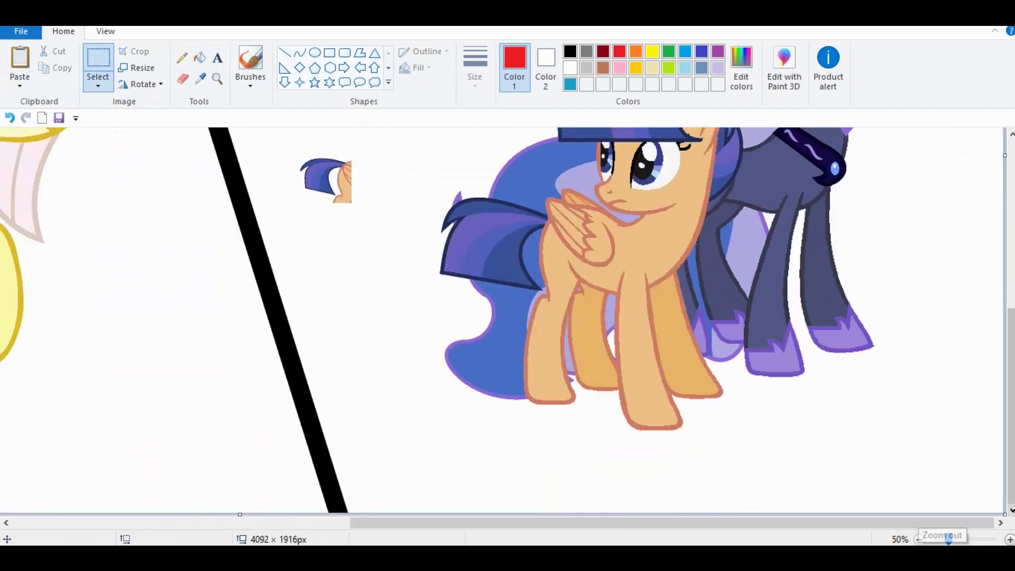
key("Delete")
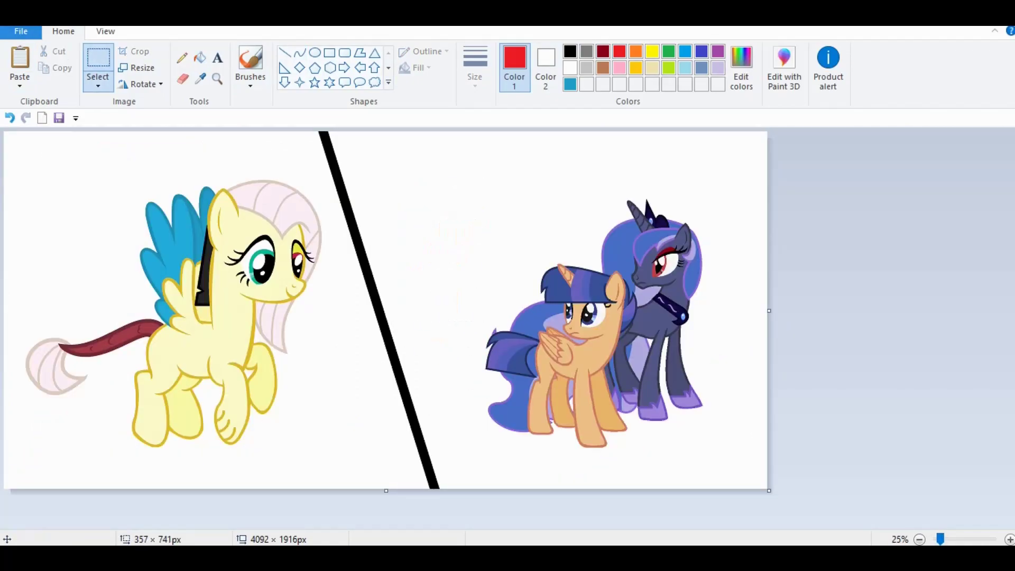
key("ctrl+s")
left_click(74, 241)
key("BackSpace")
type("I'm sure we can find some")
key("Escape")
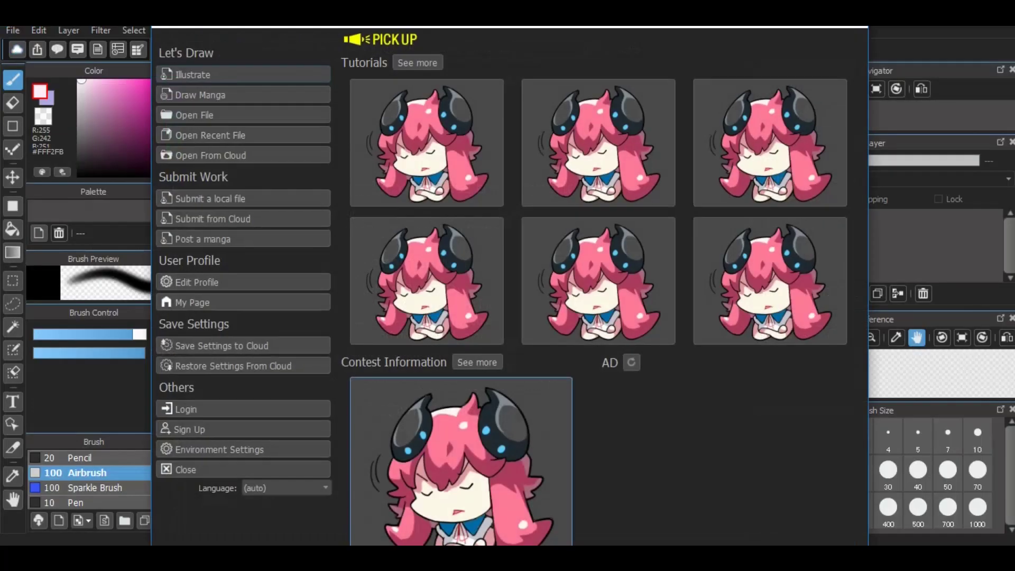
In MediBang Paint, open "I'm sure we can find something.png" and make the white background on both sides of the divider transparent.
left_click(243, 114)
double_click(336, 294)
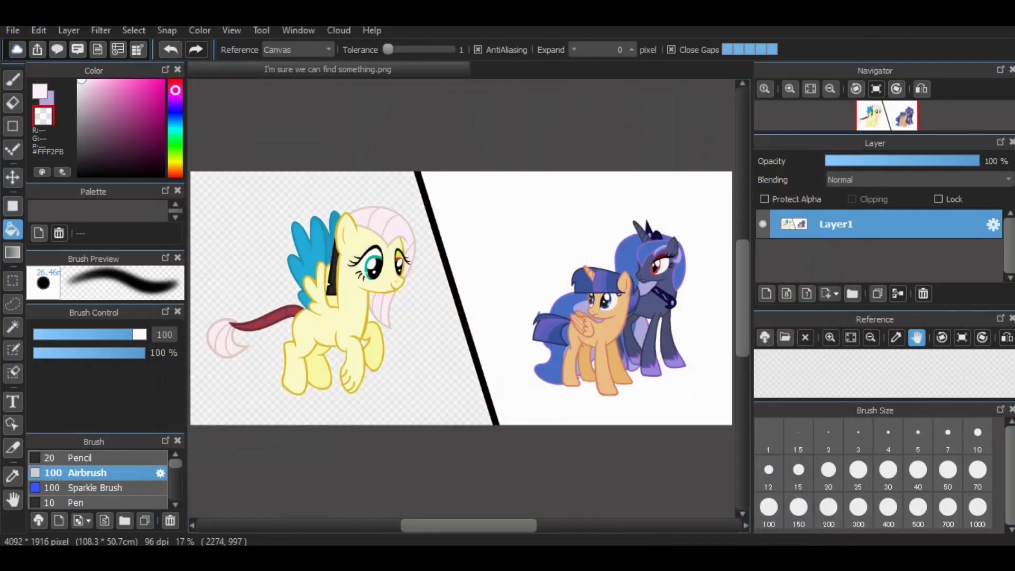
scroll(526, 258, "up", 3)
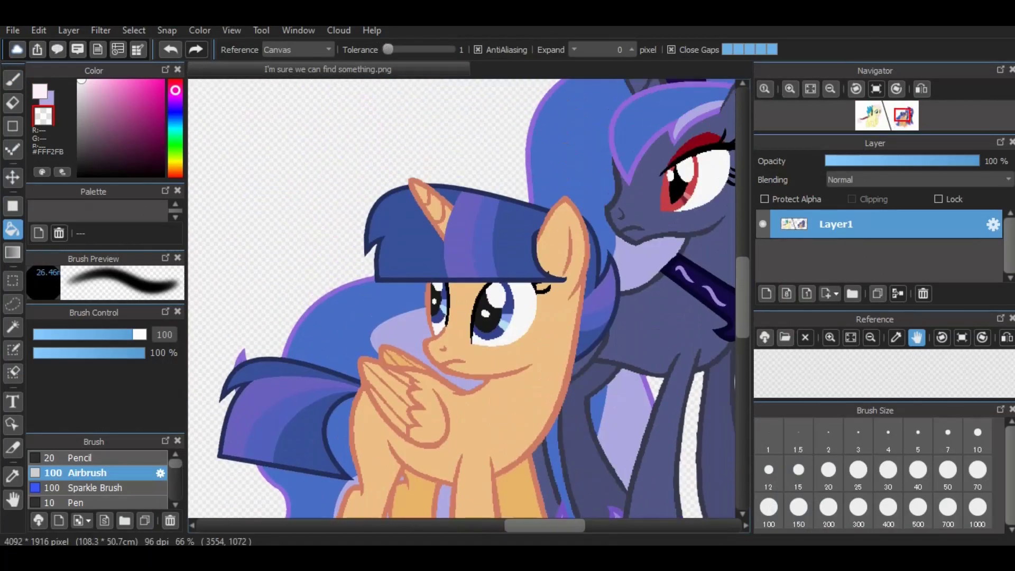
scroll(461, 305, "left", 10)
scroll(461, 305, "down", 3)
Import a background image as a layer beneath the ponies and position it so the fenced field lies behind the orange and dark blue ponies.
key("alt+f")
key("Return")
left_click(235, 39)
left_click(261, 253)
key("Return")
key("alt+s")
key("Escape")
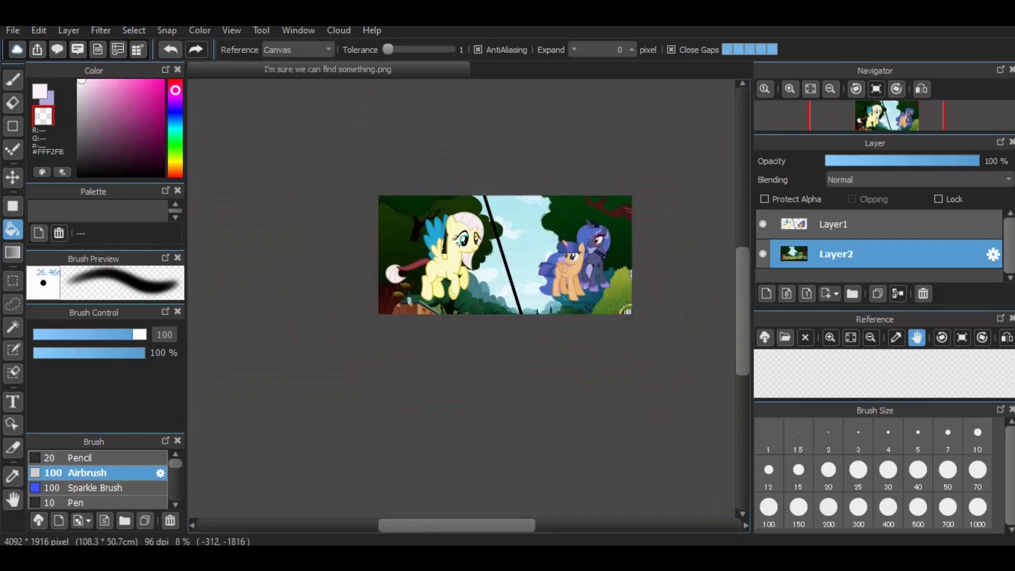
key("ctrl+t")
left_click_drag(388, 305, 504, 322)
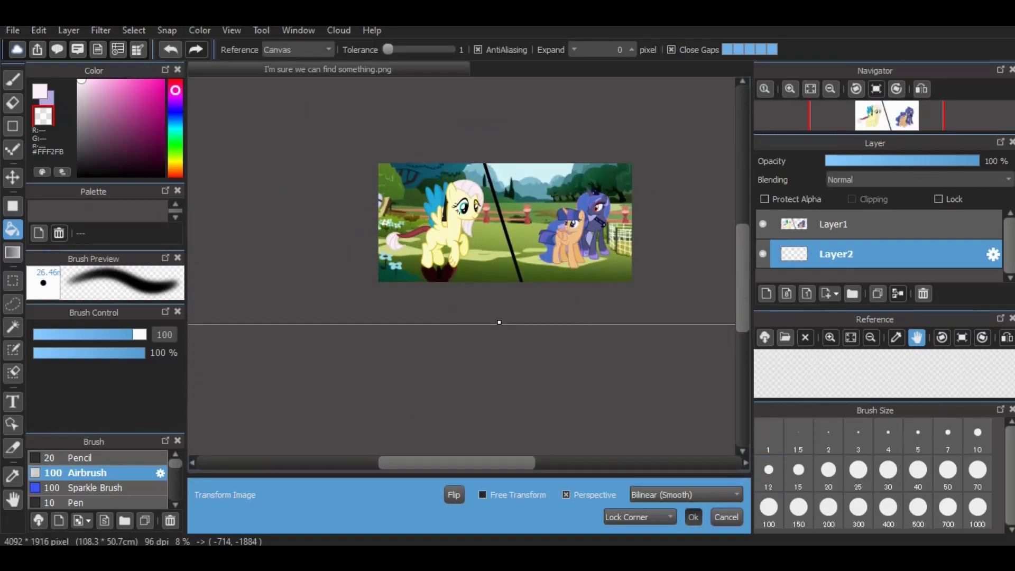
left_click(693, 516)
Erase the field background from the yellow pony's side of the black divider, using eraser sizes 1000 and 300.
key("e")
mouse_move(464, 294)
left_mouse_down()
mouse_move(410, 237)
mouse_move(396, 199)
left_mouse_up()
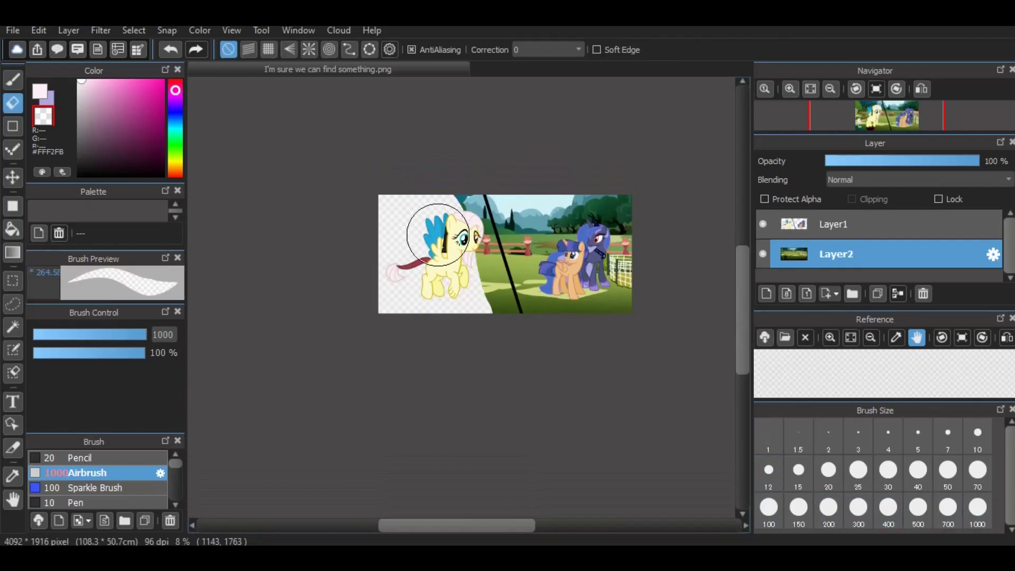
scroll(461, 296, "up", 3)
mouse_move(473, 206)
left_mouse_down()
mouse_move(543, 414)
mouse_move(465, 170)
mouse_move(537, 410)
mouse_move(491, 417)
left_mouse_up()
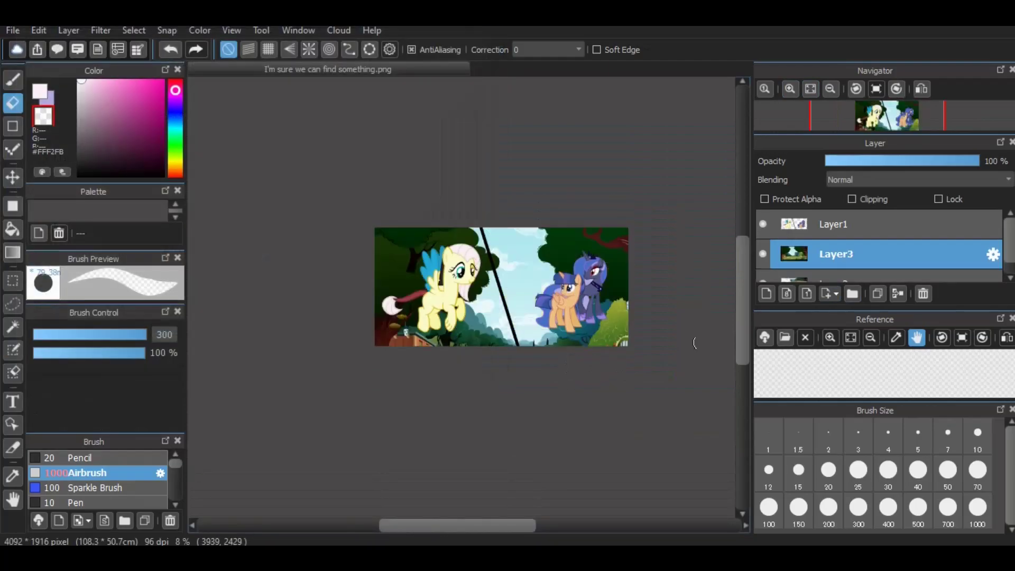
Position the cottage garden background behind the yellow pony and erase the part of it across the black divider.
key("ctrl+t")
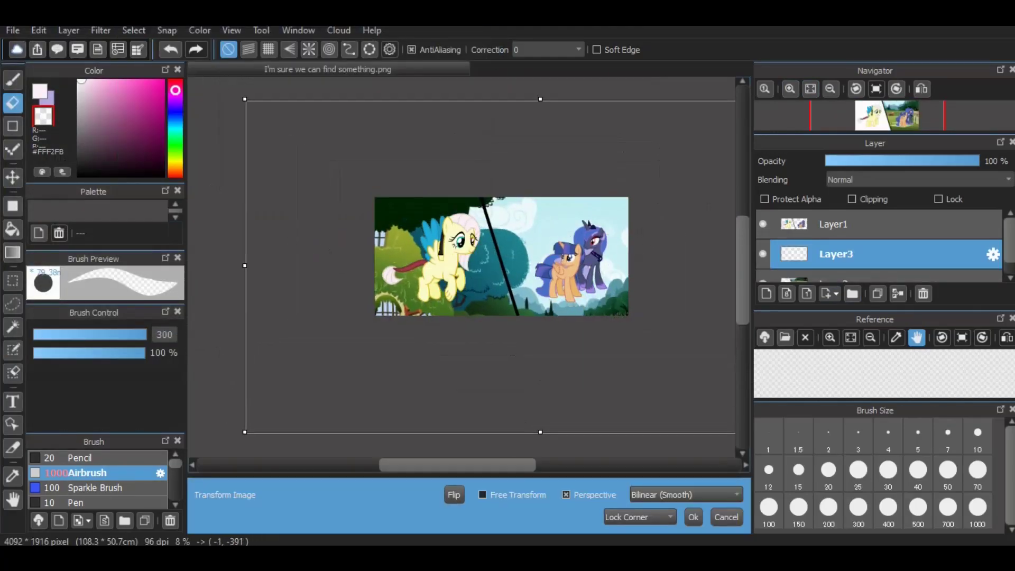
key("Return")
scroll(379, 184, "up", 3)
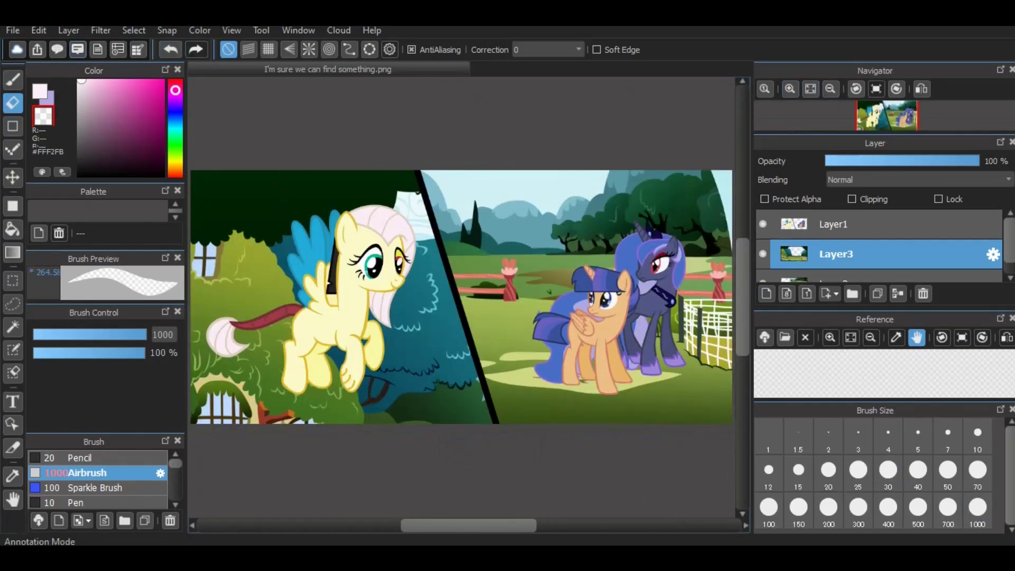
Import the image of the two hearts on a black bracket as a new layer.
key("ctrl+o")
double_click(436, 143)
left_click(170, 225)
double_click(169, 224)
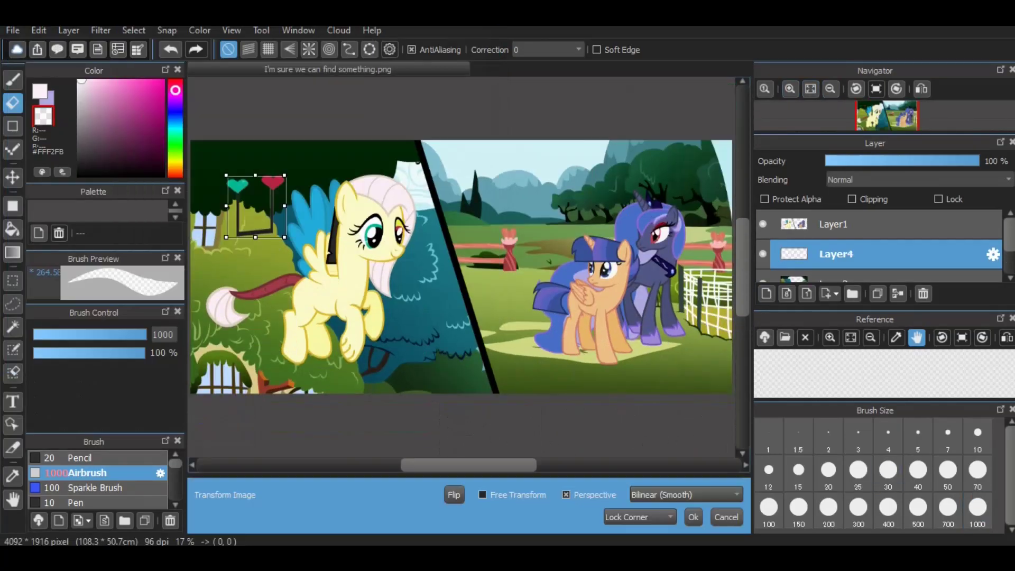
key("Return")
Shrink the two-heart mark and place it on the yellow pony's flank.
key("ctrl+t")
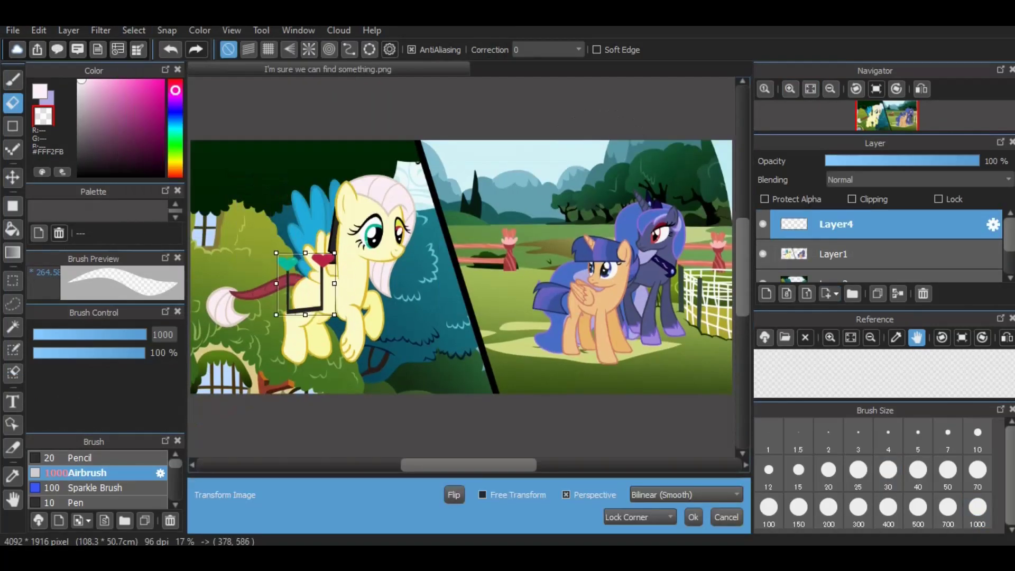
scroll(356, 325, "up", 2)
scroll(269, 272, "up", 3)
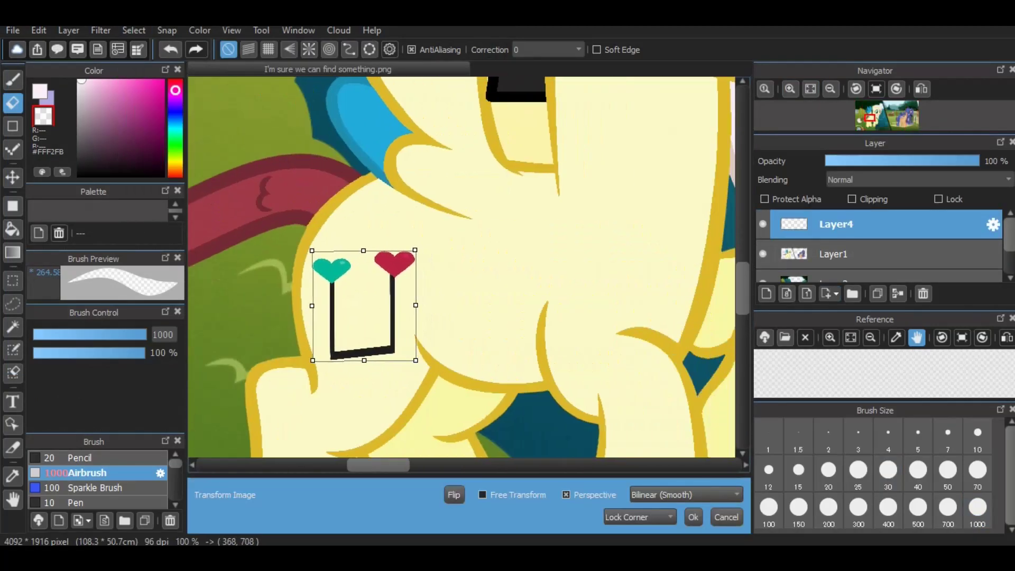
key("Return")
Place the three-star mark as a new layer on the orange pony's flank and erase the part overlapping the wing.
left_click(811, 89)
left_click(101, 31)
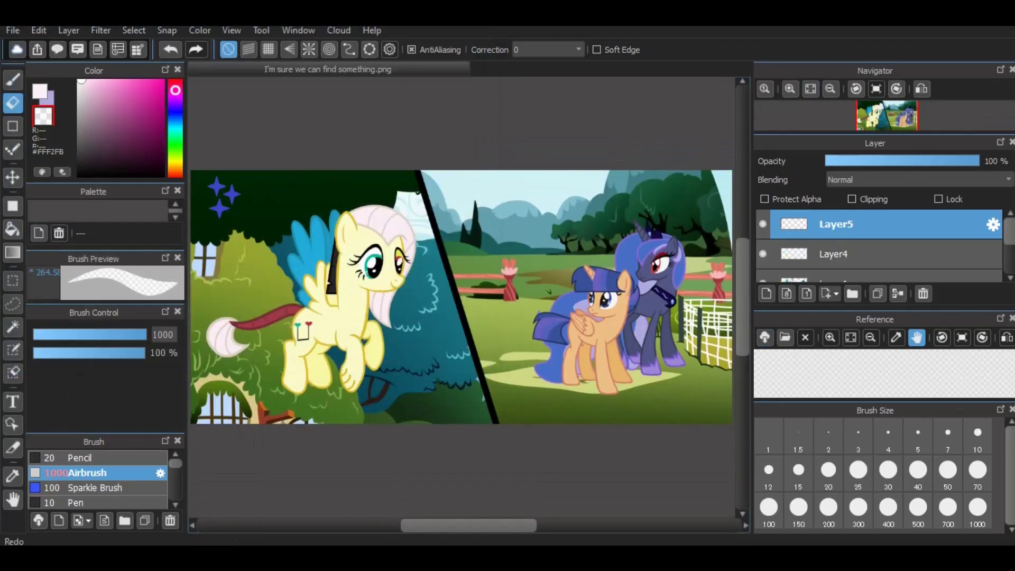
key("ctrl+t")
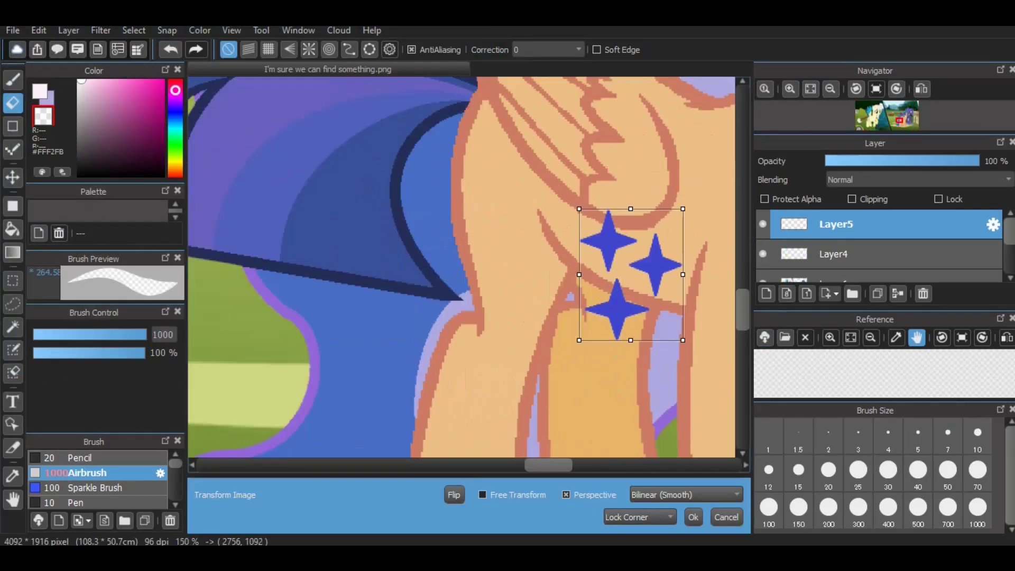
key("Return")
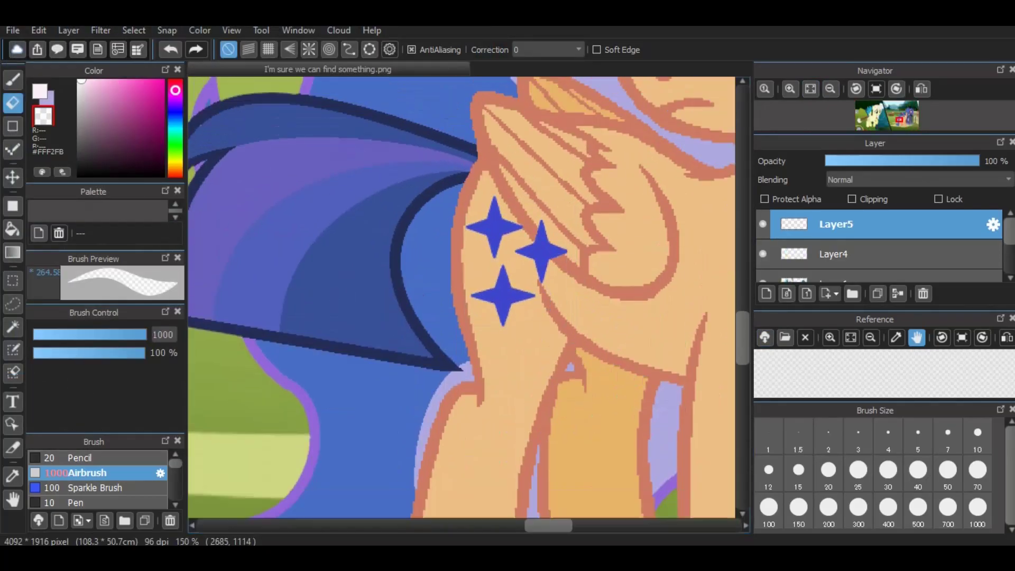
scroll(460, 297, "up", 3)
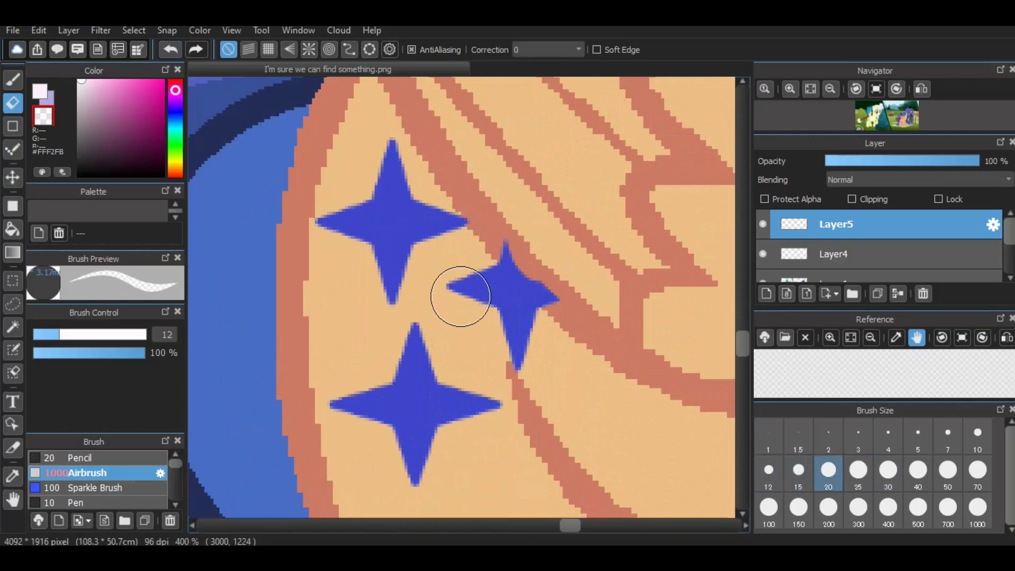
key("ctrl+0")
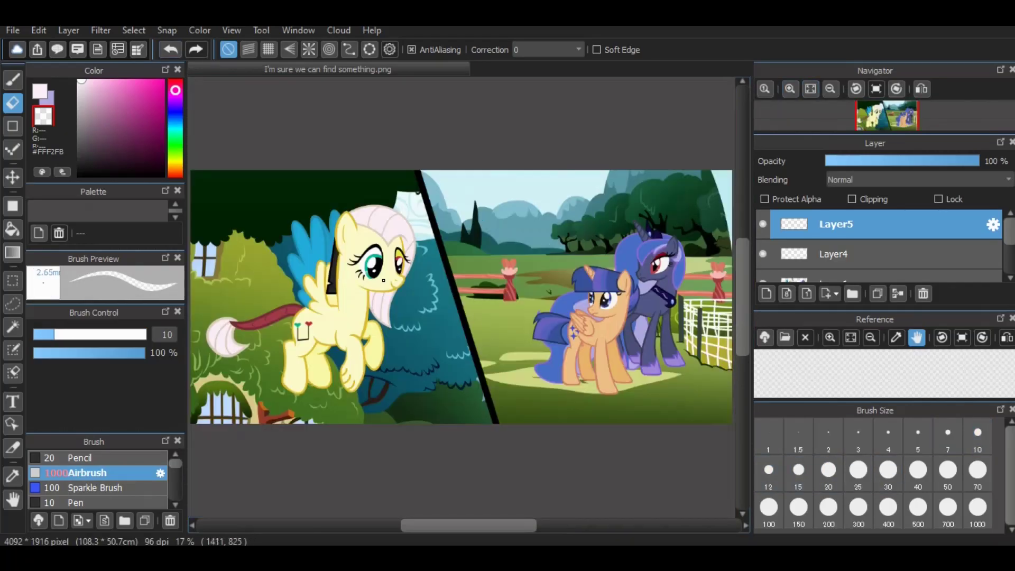
Select the dark blue pony's lavender tail areas between its legs and fill them with a linear #FFF2FB-to-lavender gradient.
scroll(591, 317, "up", 3)
key("w")
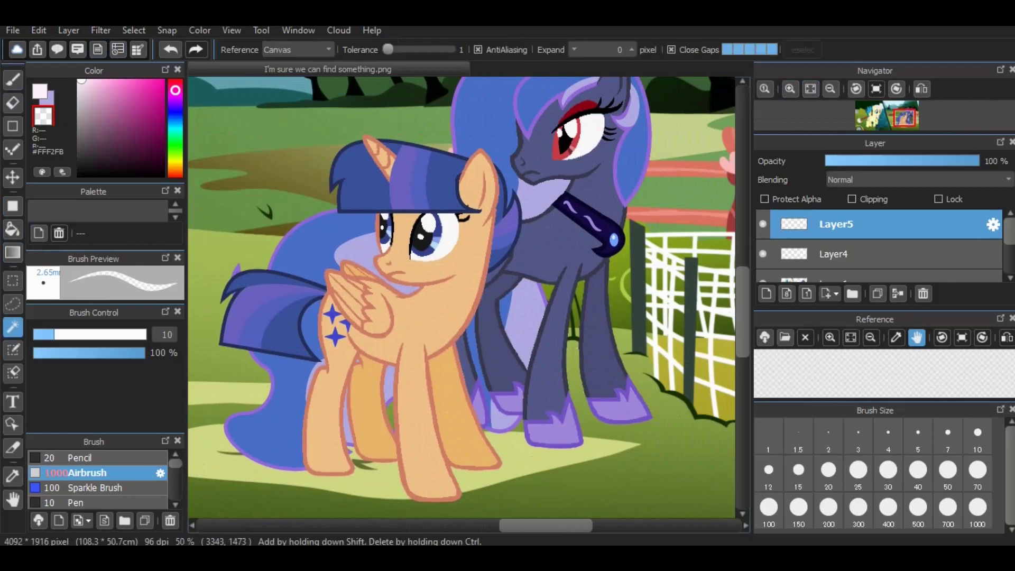
left_click(502, 415)
key("g")
left_click_drag(506, 410, 530, 290)
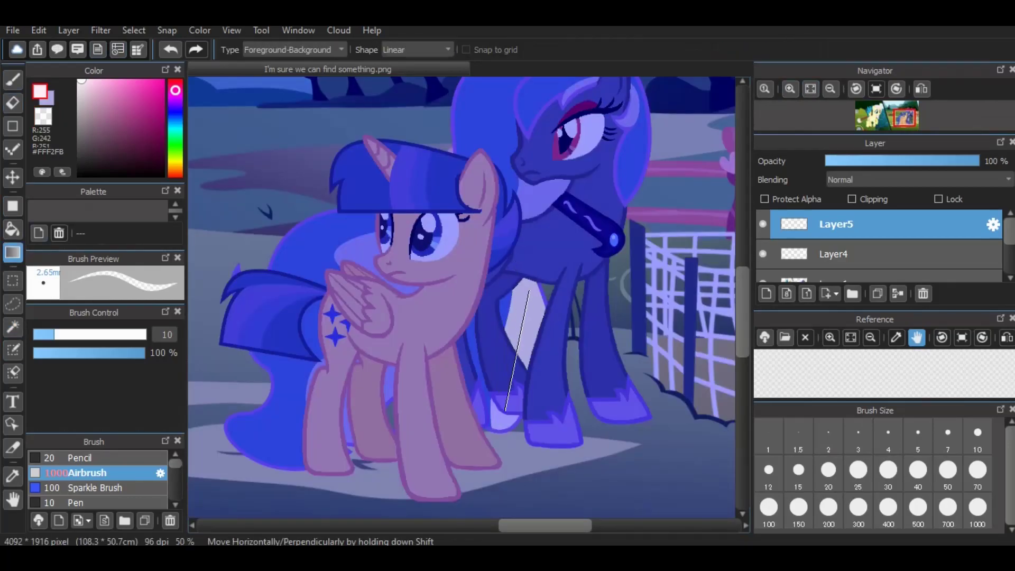
Select the lavender tail slivers around the orange pony's legs and fill them with the #FFF2FB-to-lavender gradient.
key("w")
left_click(316, 379)
key("g")
key("w")
key("g")
key("w")
key("g")
key("w")
scroll(402, 296, "up", 3)
left_click(465, 324)
scroll(538, 316, "down", 3)
key("g")
scroll(537, 316, "down", 1)
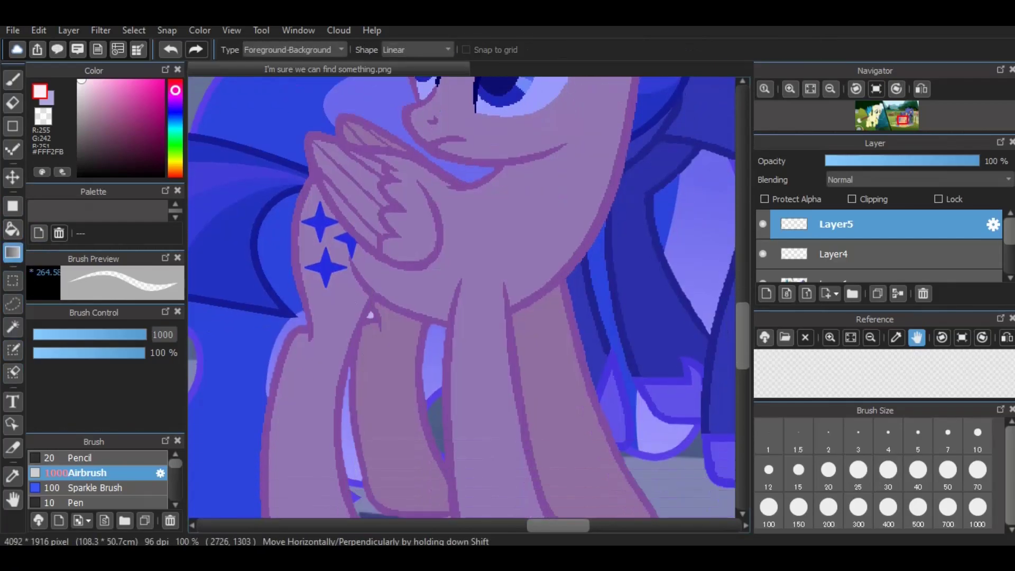
Sample the tail's blue and fill the large lower blue tail area with a linear gradient fading to #FFF2FB at the bottom.
scroll(537, 315, "up", 2)
key("i")
left_click(537, 316)
scroll(538, 316, "down", 3)
key("w")
left_click(343, 381)
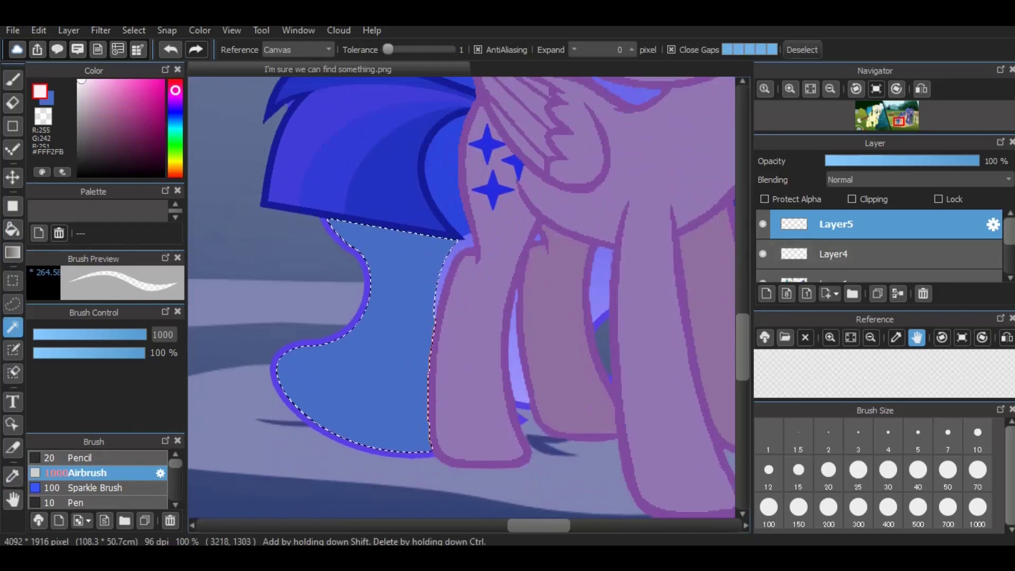
key("g")
left_click_drag(343, 254, 343, 465)
Select the blue area beside the orange pony's rump and apply the vertical gradient between blue and #FFF2FB.
key("w")
left_click(444, 175)
key("g")
left_click_drag(449, 127, 450, 232)
Fill the narrow blue tail strip behind the orange pony's front legs with the blue and #FFF2FB gradient.
scroll(484, 415, "right", 5)
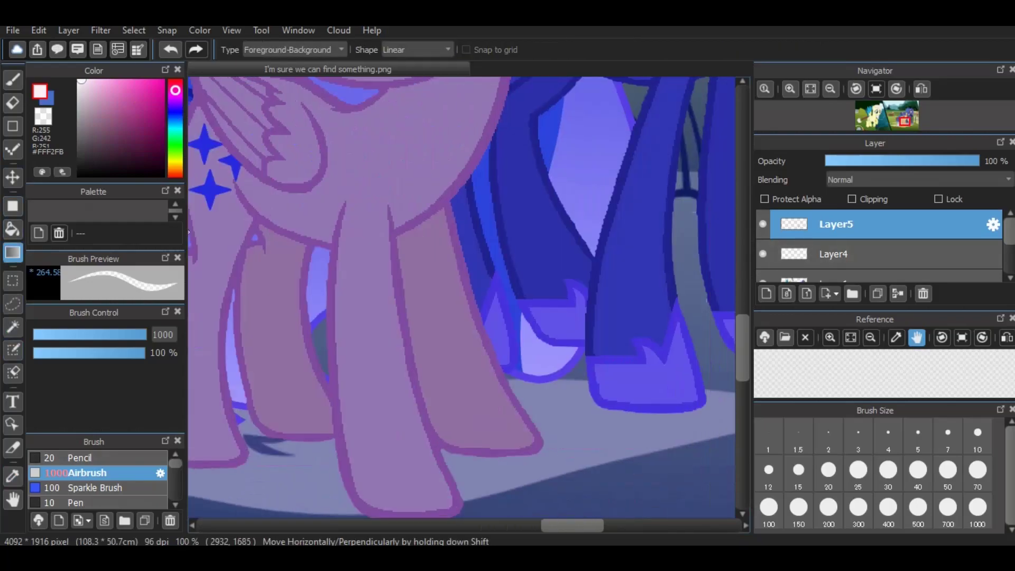
key("w")
left_click(486, 354)
left_click(494, 366)
key("g")
left_click_drag(494, 366, 460, 159)
scroll(461, 297, "down", 6)
Draw black elliptical shadows under the orange and dark blue ponies on a new layer beneath them, with 49% opacity.
key("s")
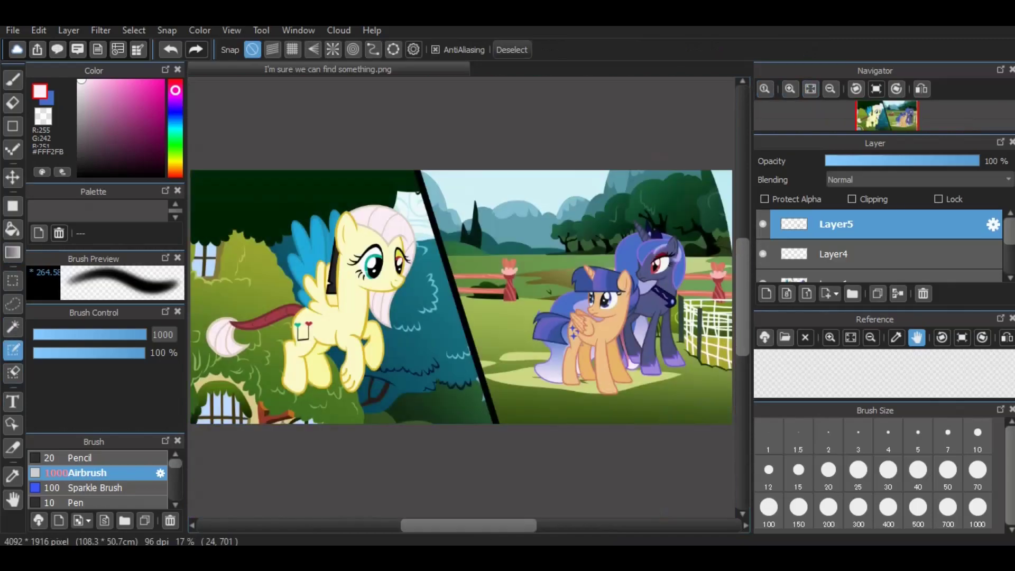
key("u")
left_click(79, 174)
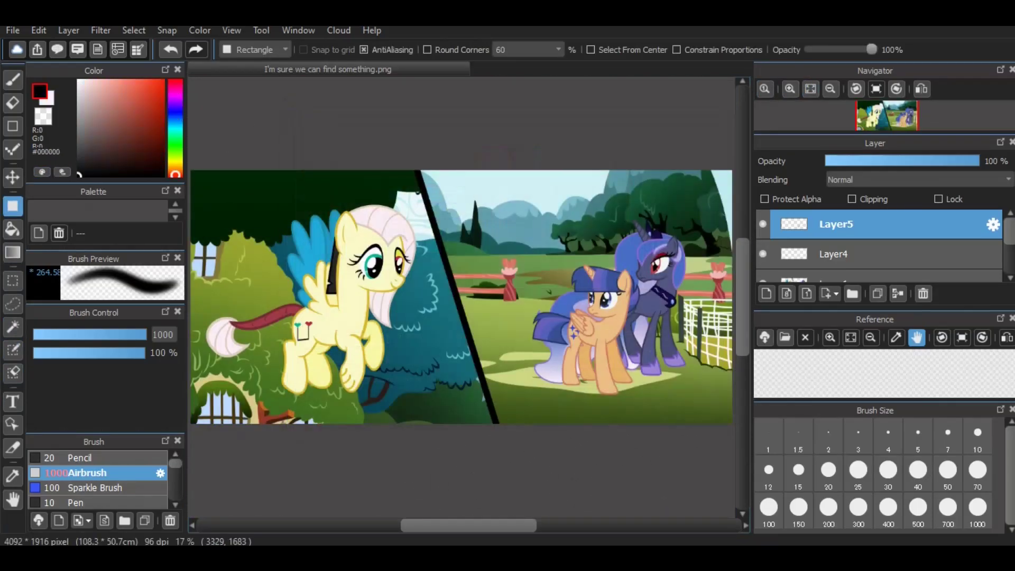
scroll(655, 360, "up", 3)
left_click(255, 49)
left_click(169, 49)
scroll(879, 243, "down", 2)
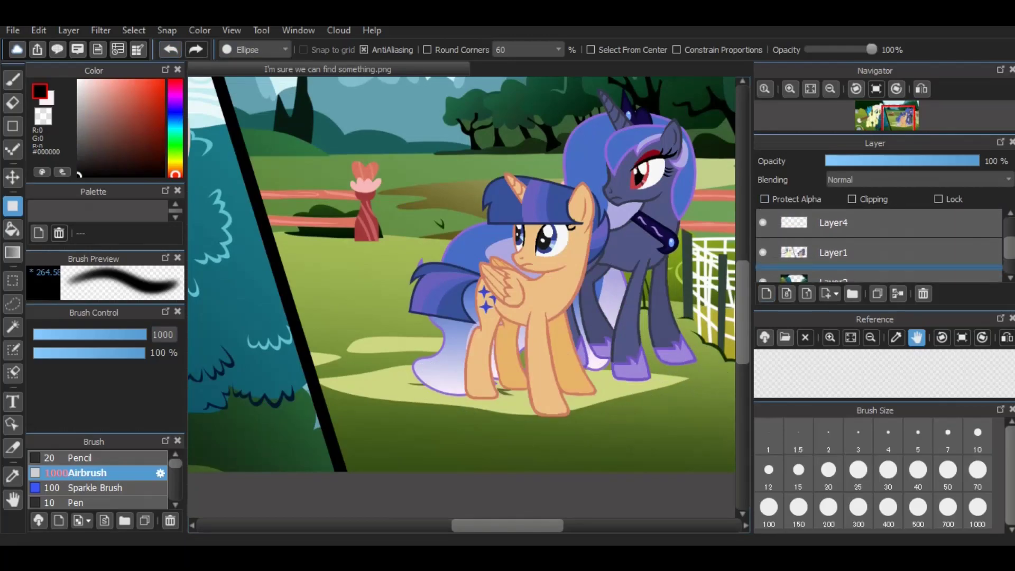
left_click_drag(879, 265, 879, 267)
left_click(810, 88)
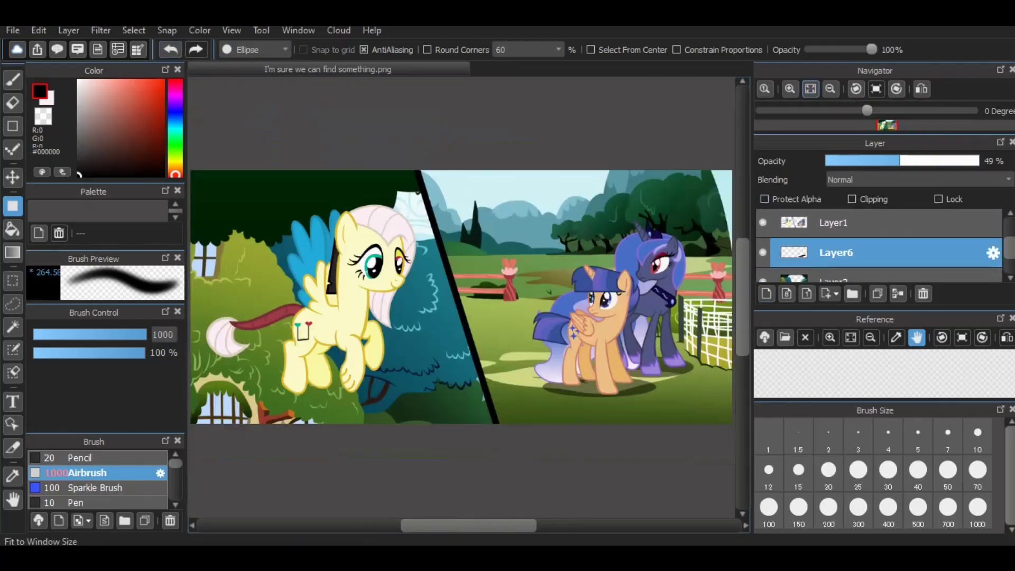